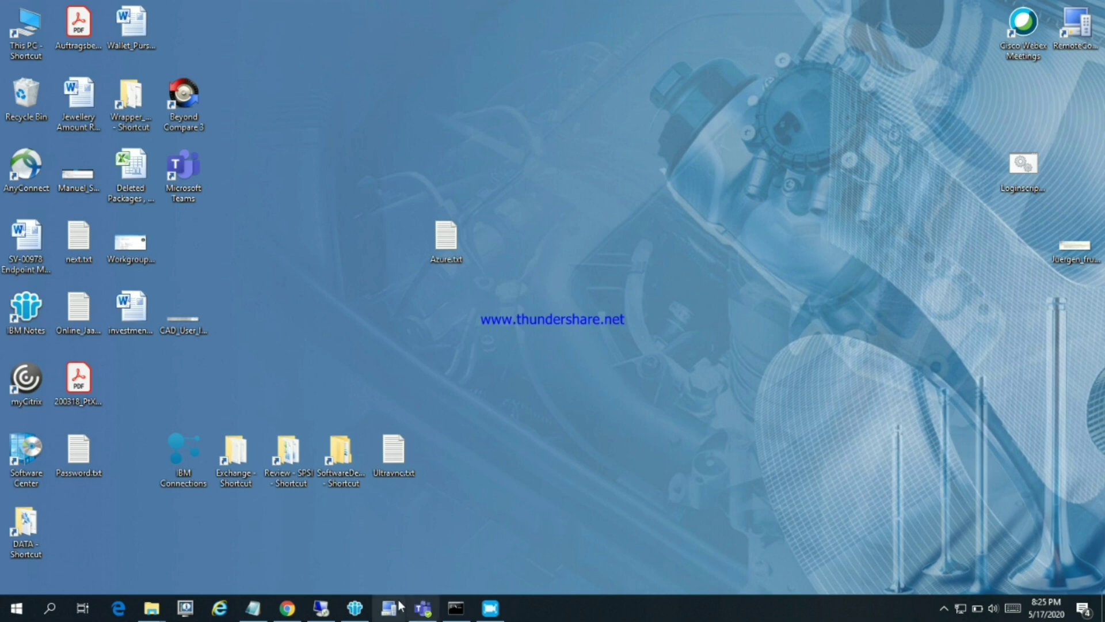
{"action": "left_click", "coordinate": [490, 608]}
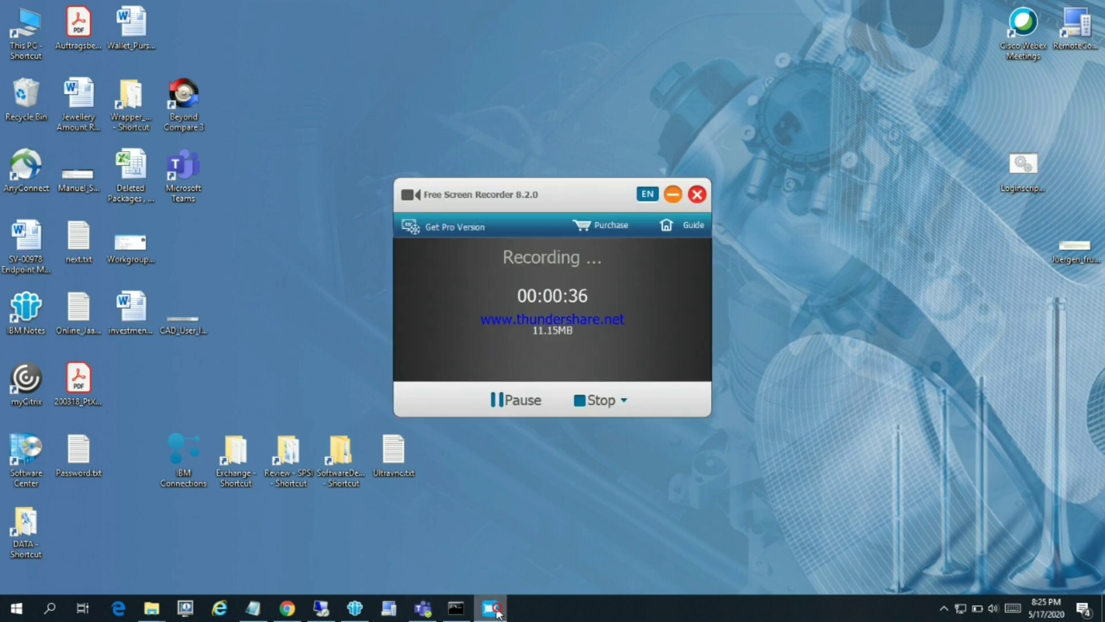
{"action": "left_click", "coordinate": [672, 193]}
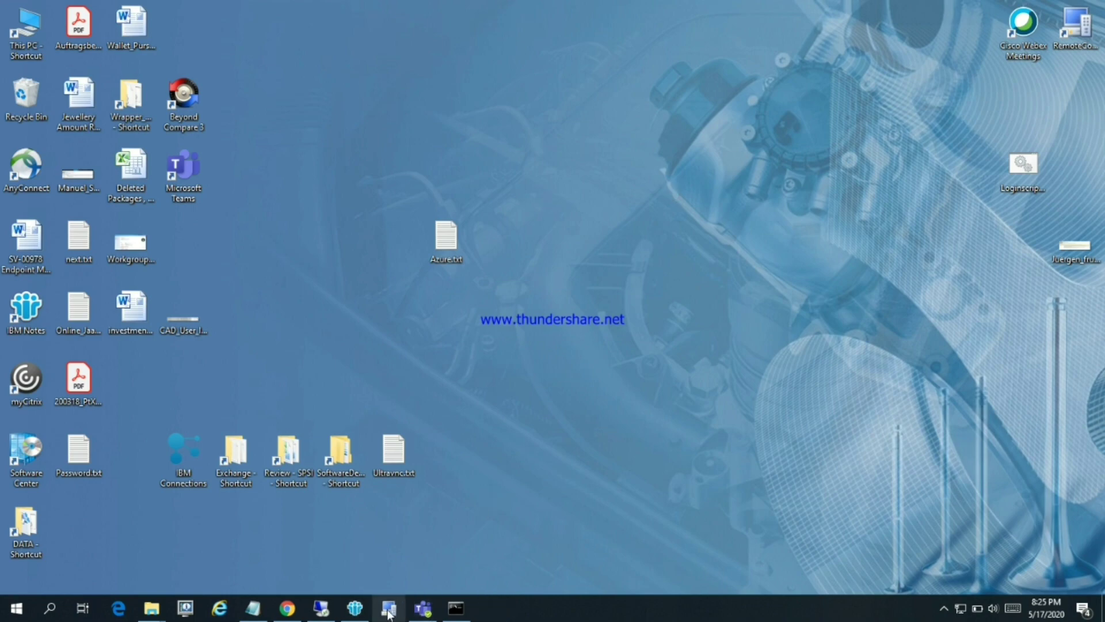
Step: Switch to Configuration Manager in the remote desktop session and start the Office 365 Installer from the Software Library's Office 365 Client Management
{"action": "left_click", "coordinate": [321, 608]}
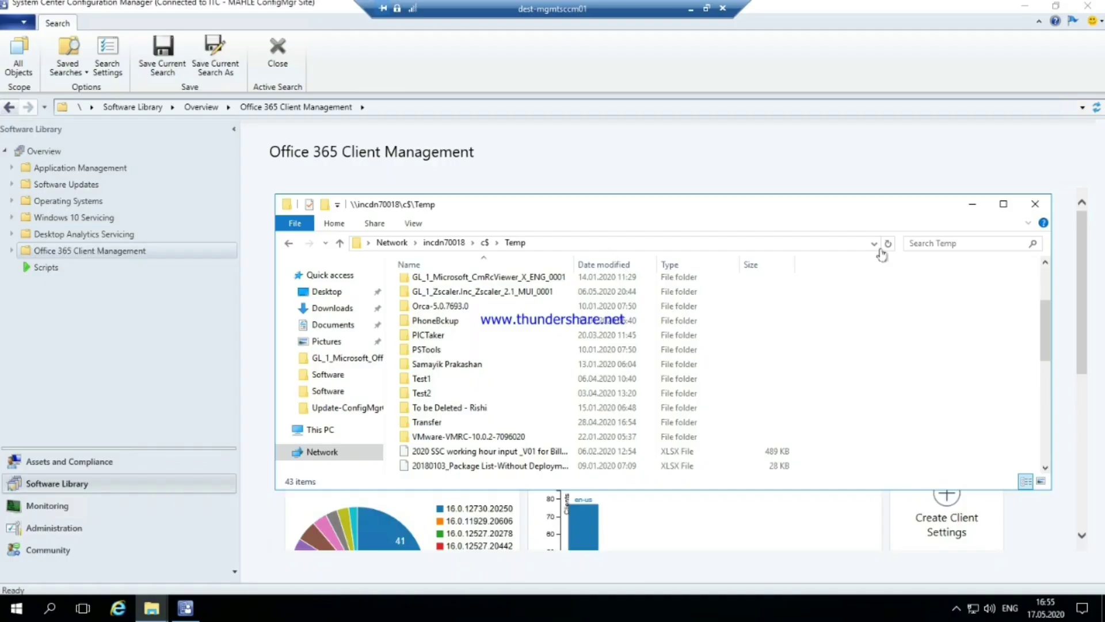
{"action": "left_click", "coordinate": [971, 204]}
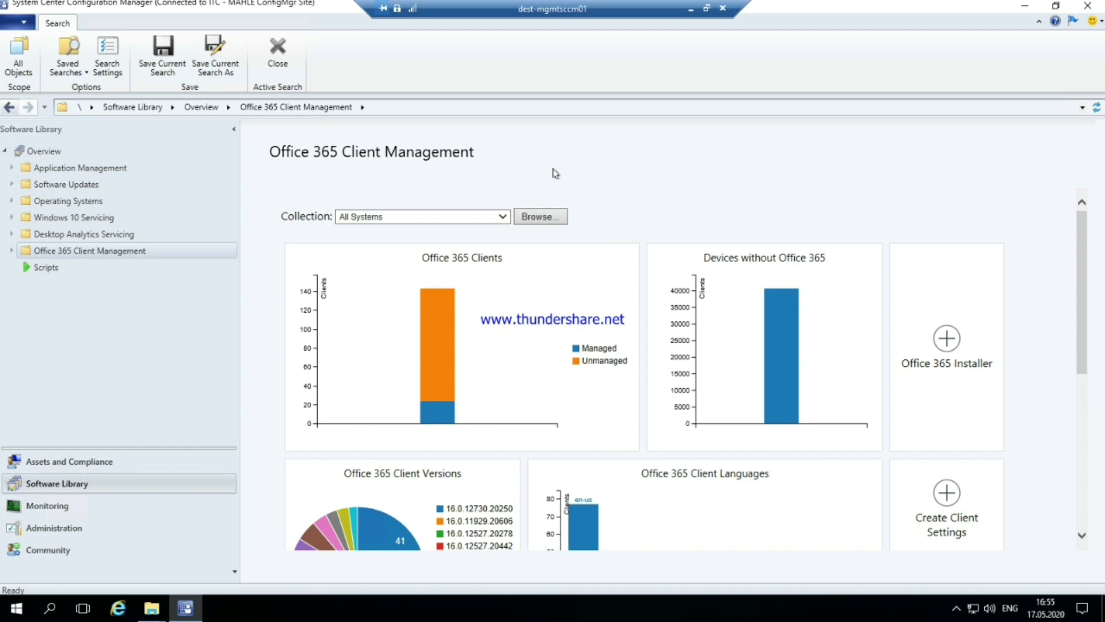
{"action": "left_click", "coordinate": [63, 461]}
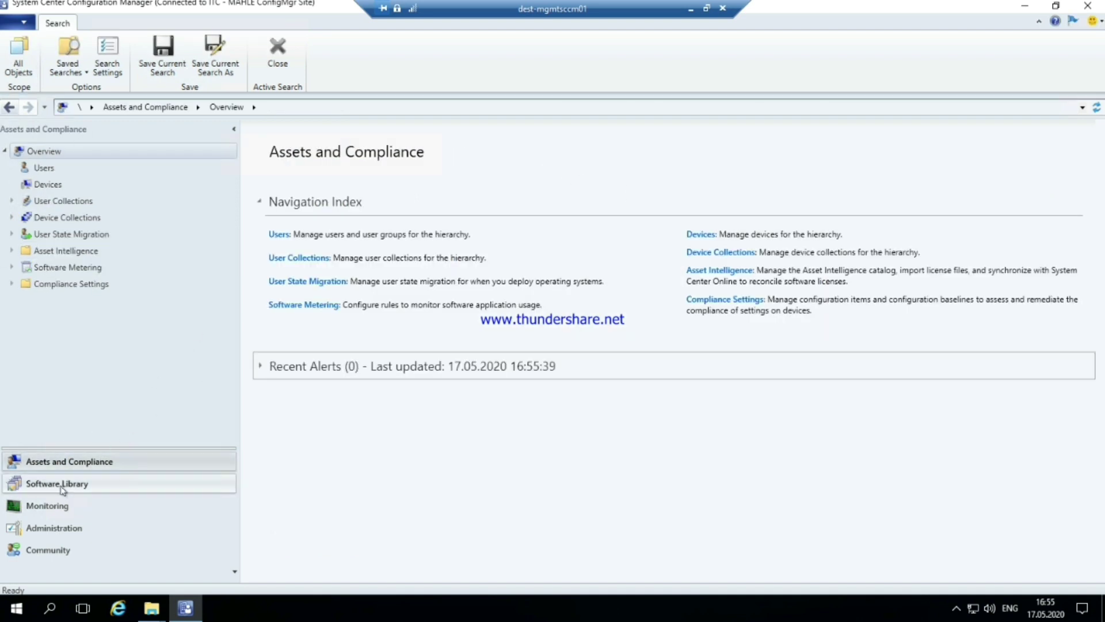
{"action": "left_click", "coordinate": [61, 484]}
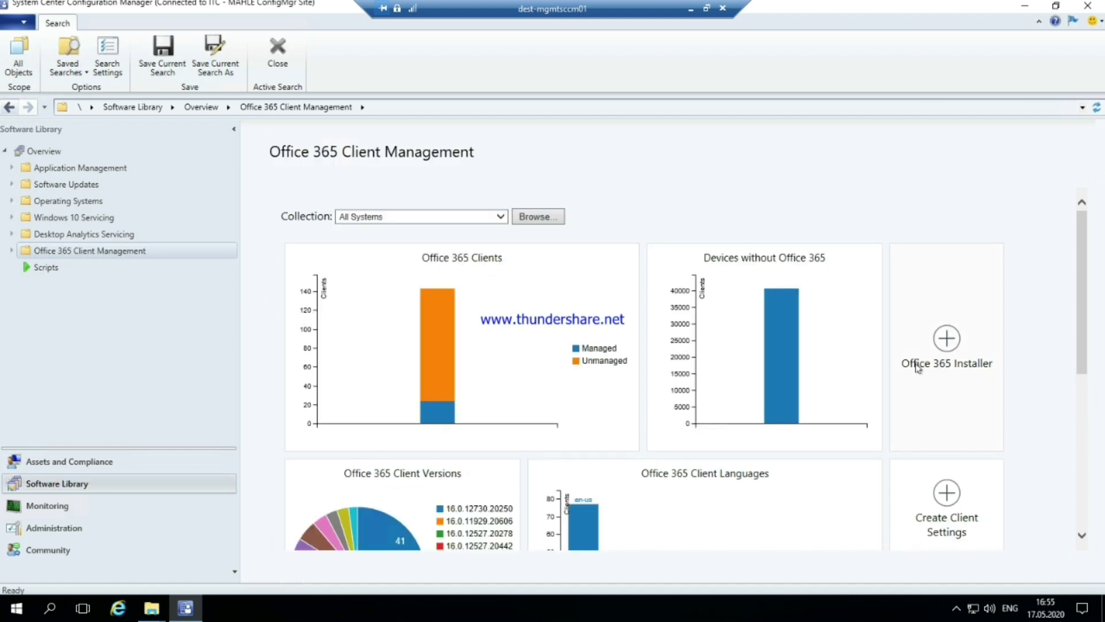
{"action": "left_click", "coordinate": [948, 340]}
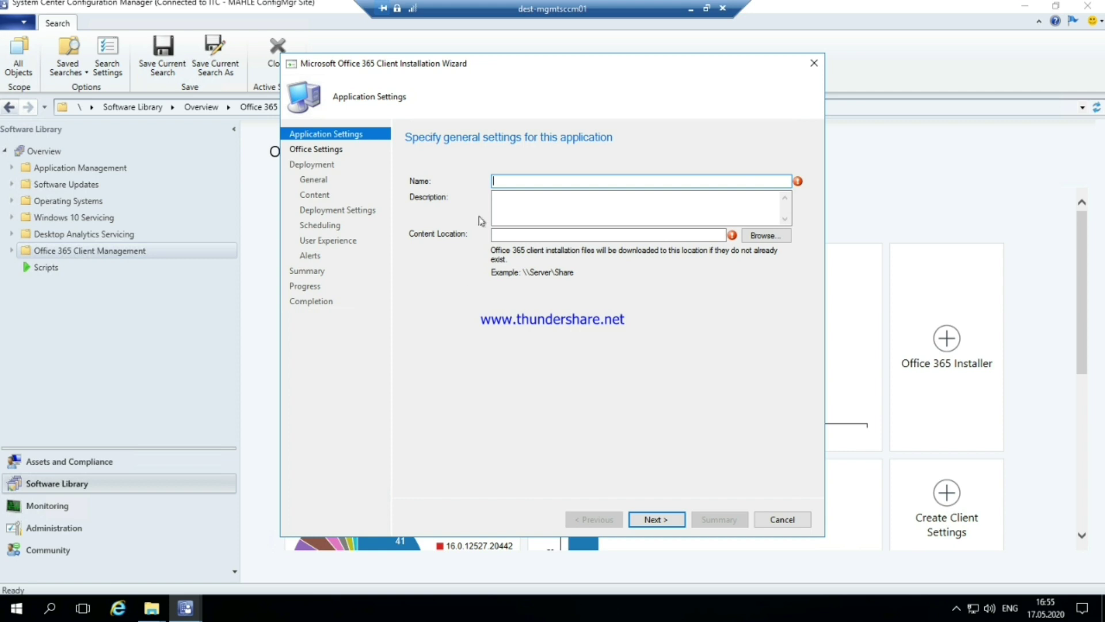
Step: Set the content location to \\dest-vfa02\sccm\GL\GL_1_Microsoft_Office365_ProPlus_WithoutACCESS_x64_MUI_0002\Software, copying the path from the open File Explorer window
{"action": "left_click", "coordinate": [152, 608]}
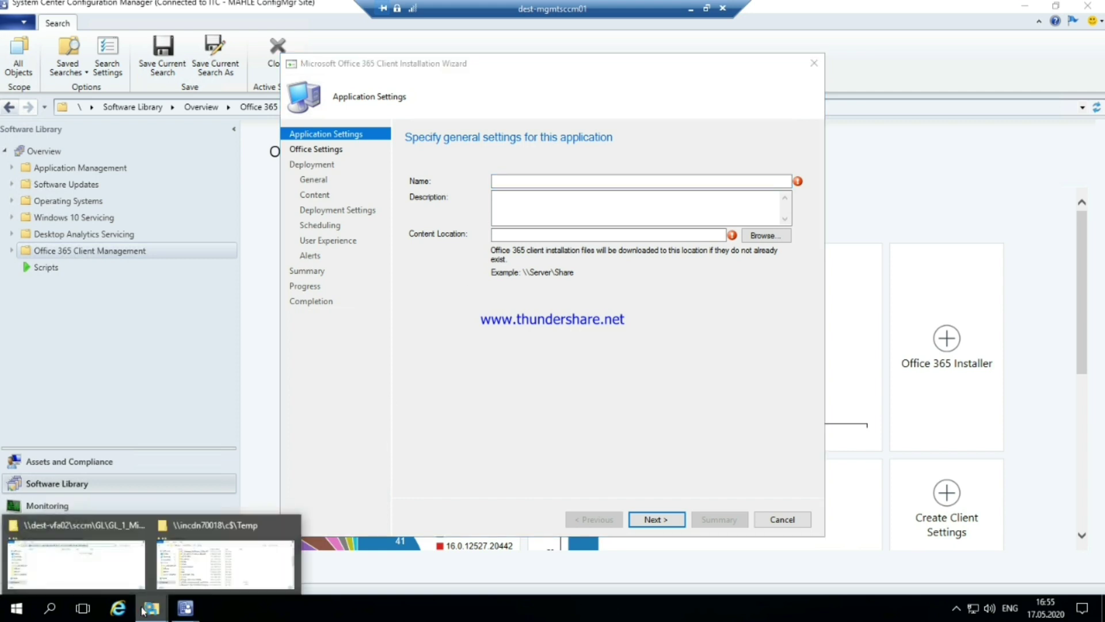
{"action": "left_click", "coordinate": [134, 587]}
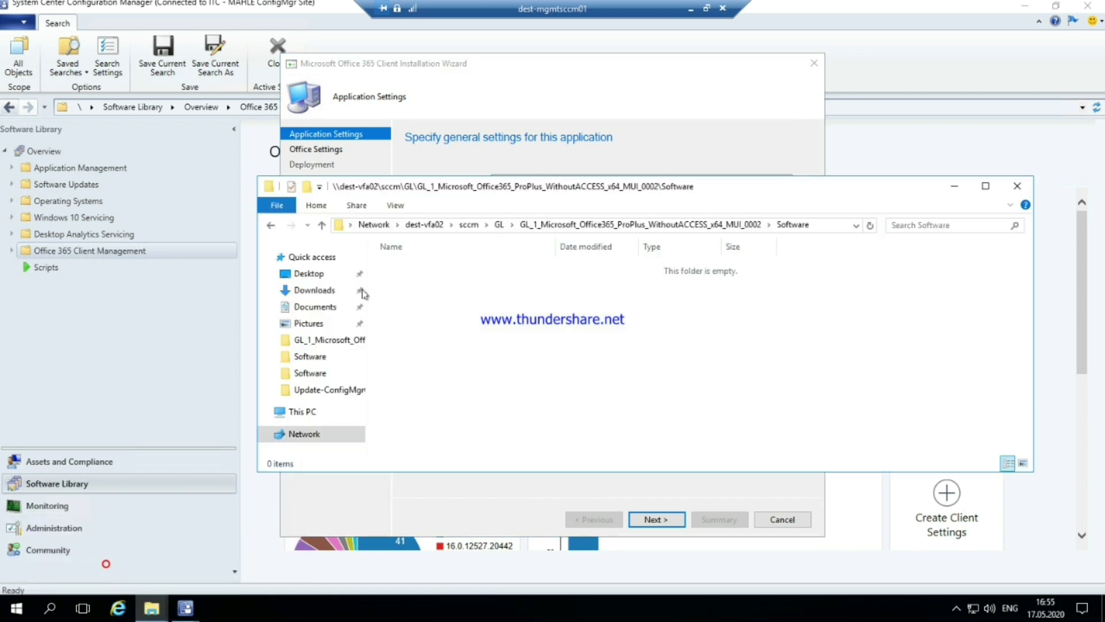
{"action": "left_click", "coordinate": [828, 221]}
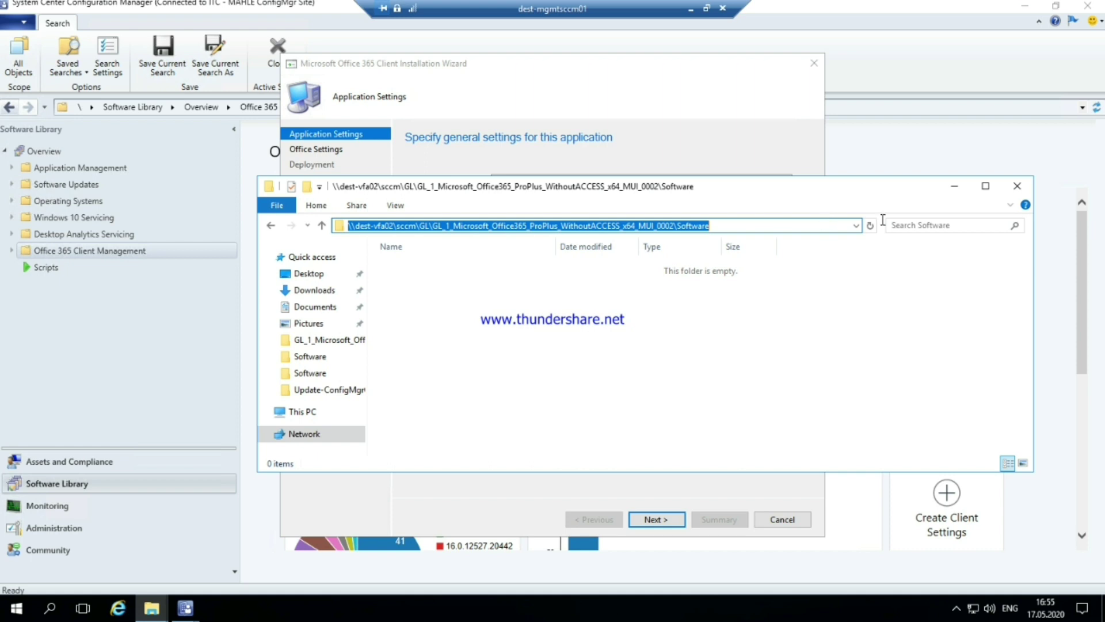
{"action": "left_click", "coordinate": [953, 185]}
{"action": "left_click", "coordinate": [526, 235]}
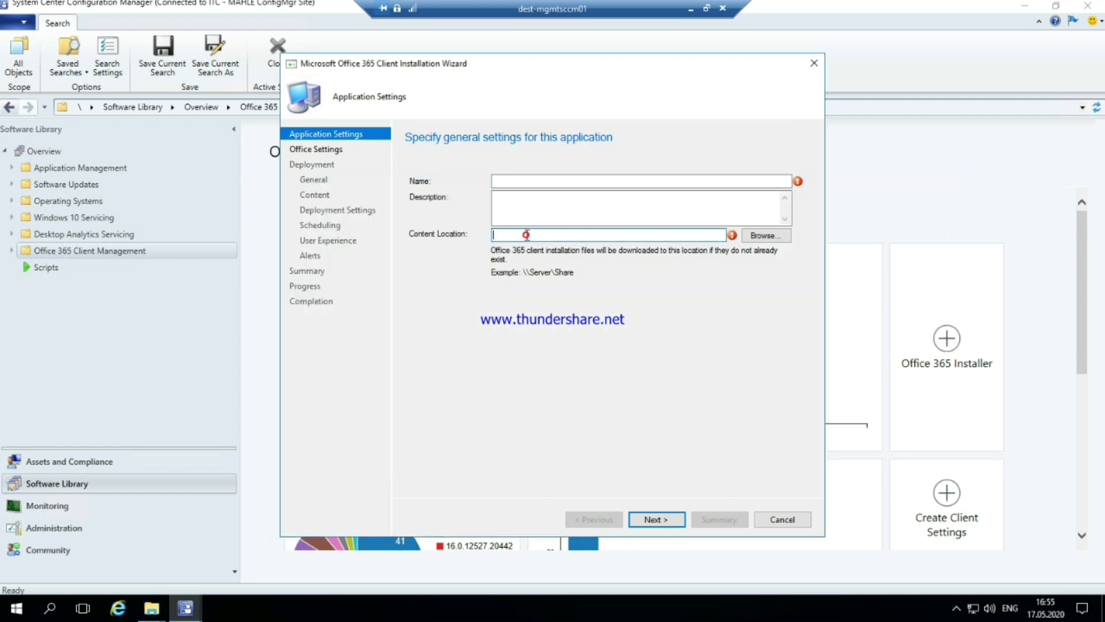
{"action": "key", "text": "ctrl+v"}
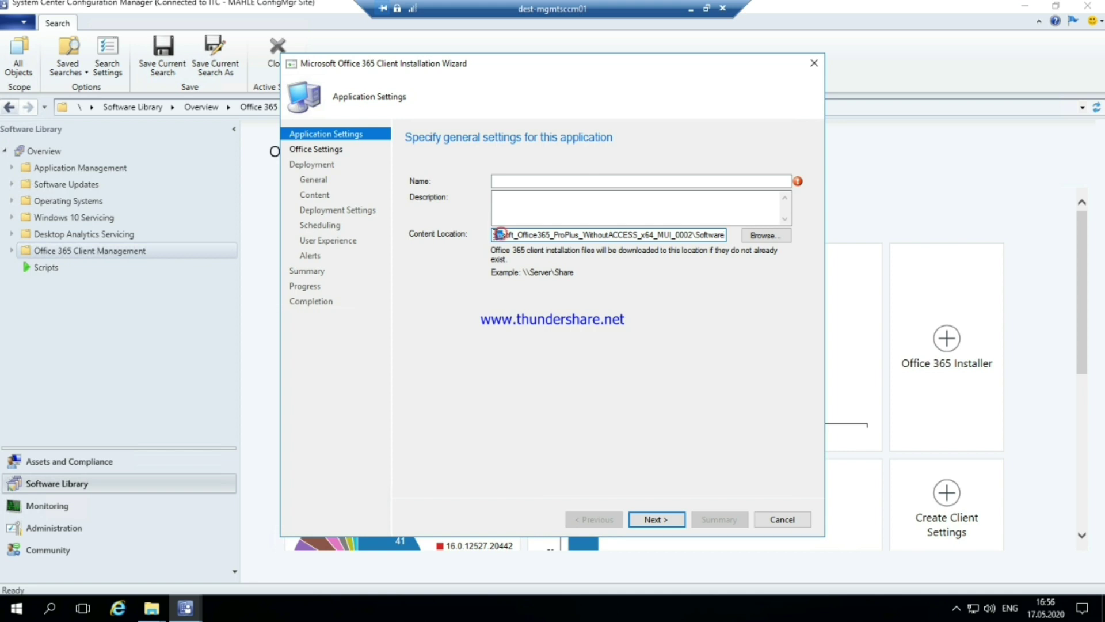
Step: Copy Microsoft_Office365_ProPlus_WithoutACCESS_x64_MUI from the content location path into the application name
{"action": "left_click_drag", "start_coordinate": [498, 235], "coordinate": [489, 235]}
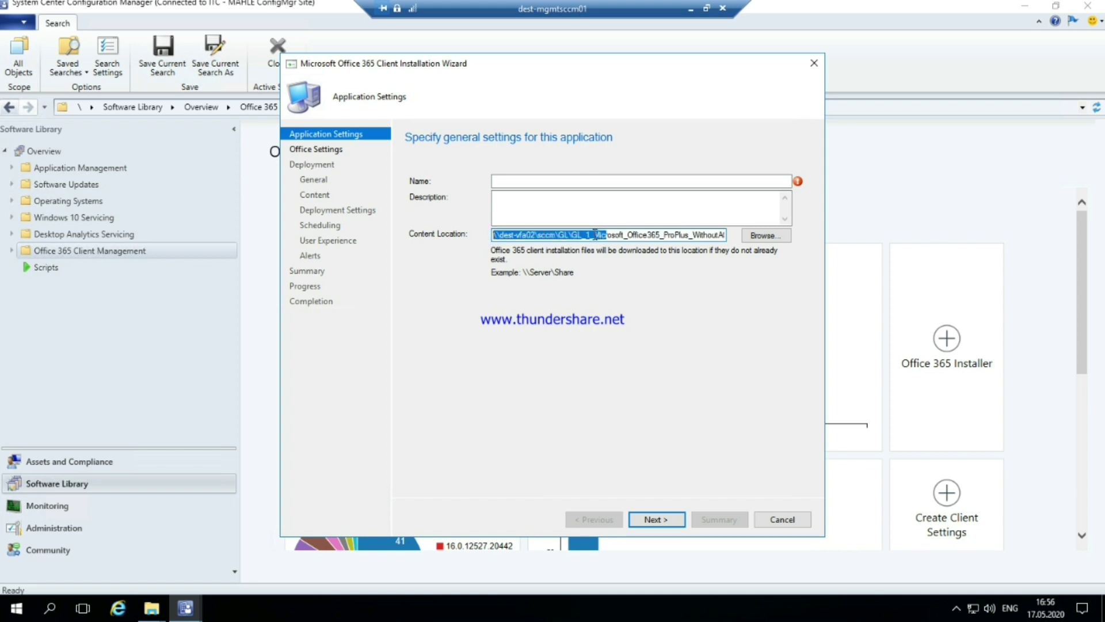
{"action": "left_click_drag", "start_coordinate": [594, 234], "coordinate": [674, 236]}
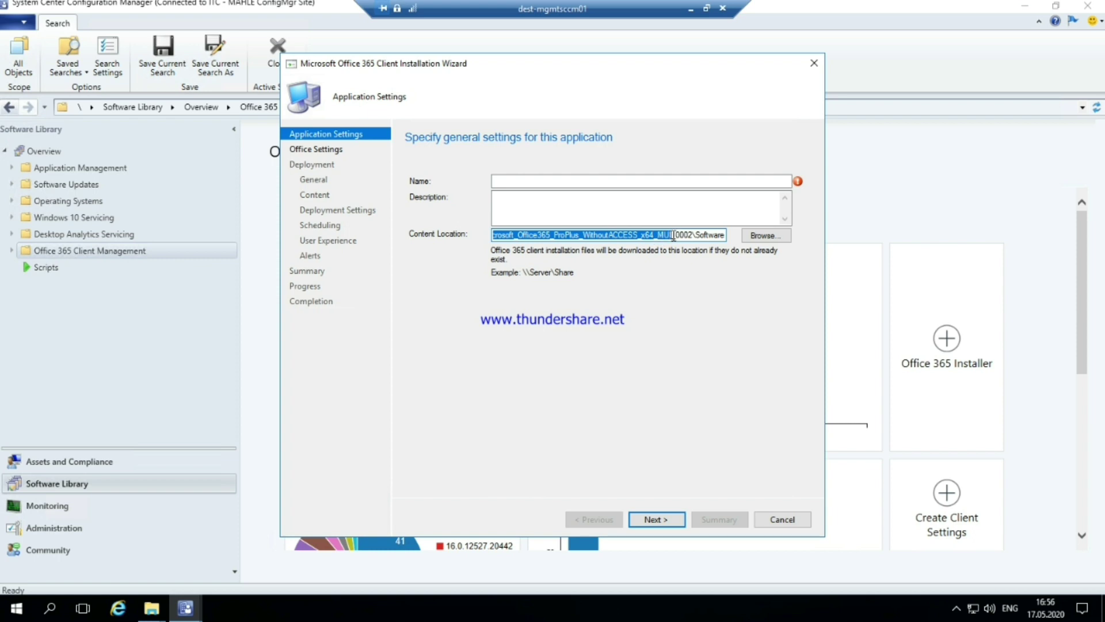
{"action": "key", "text": "ctrl+c"}
{"action": "left_click", "coordinate": [570, 181]}
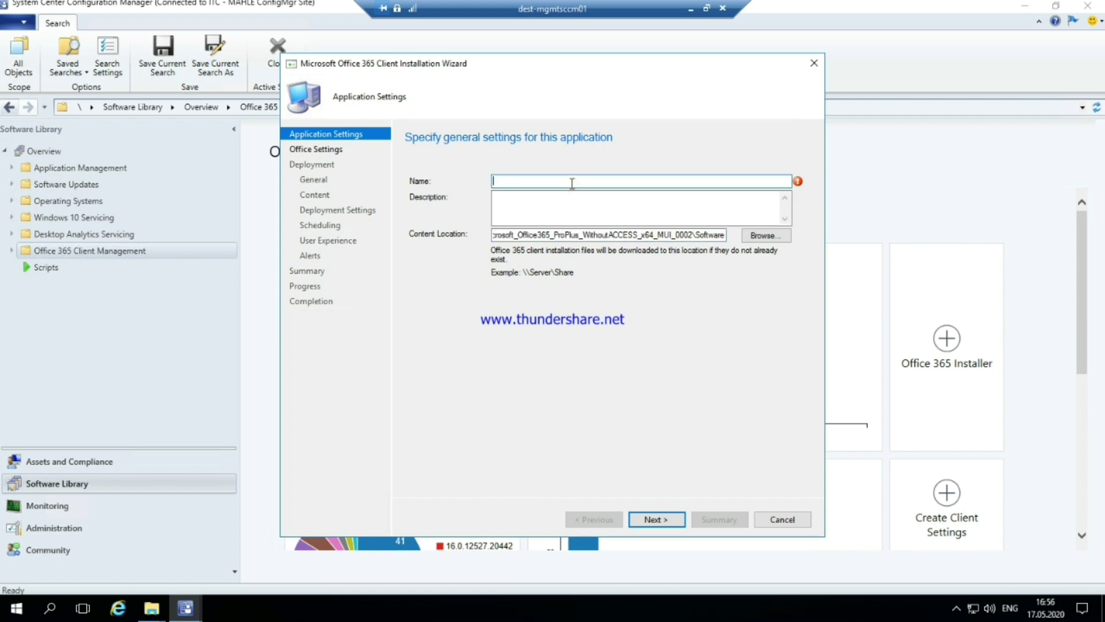
{"action": "key", "text": "ctrl+v"}
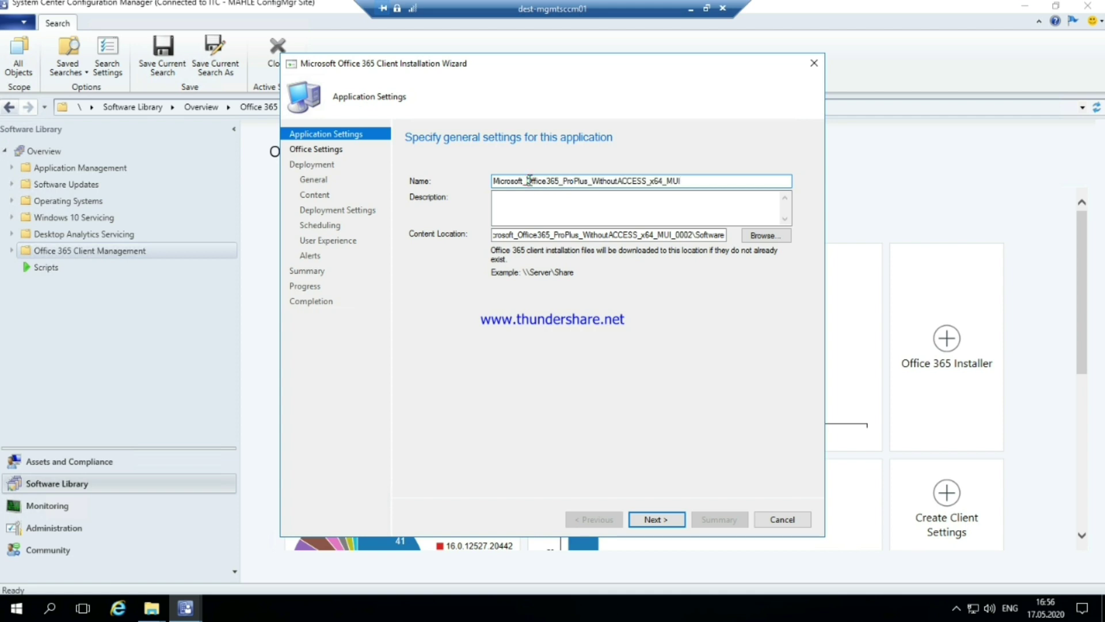
Step: Replace the underscores in the application name with spaces so it reads "Microsoft Office365 ProPlus WithoutACCESS x64 MUI"
{"action": "left_click", "coordinate": [526, 181]}
{"action": "key", "text": "BackSpace"}
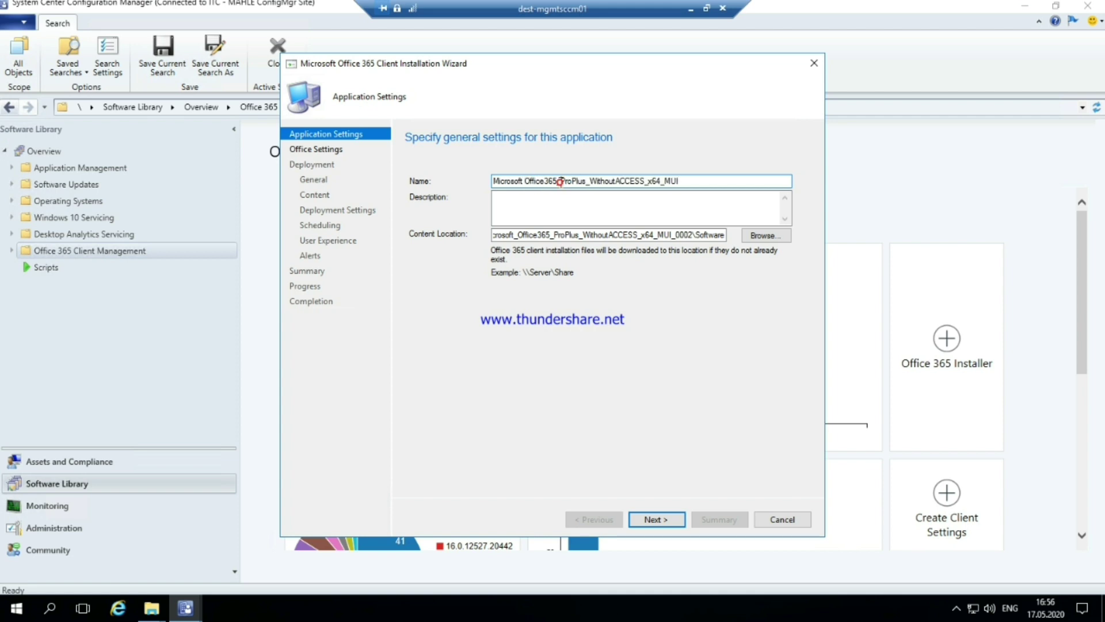
{"action": "left_click", "coordinate": [560, 181]}
{"action": "key", "text": "BackSpace"}
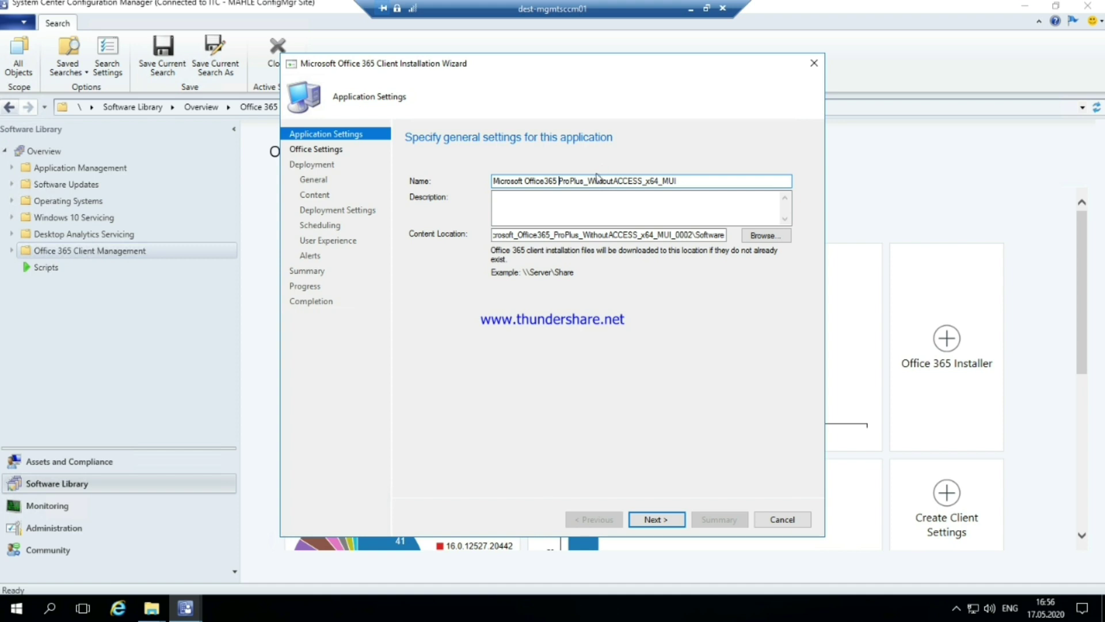
{"action": "left_click", "coordinate": [585, 181]}
{"action": "key", "text": "BackSpace"}
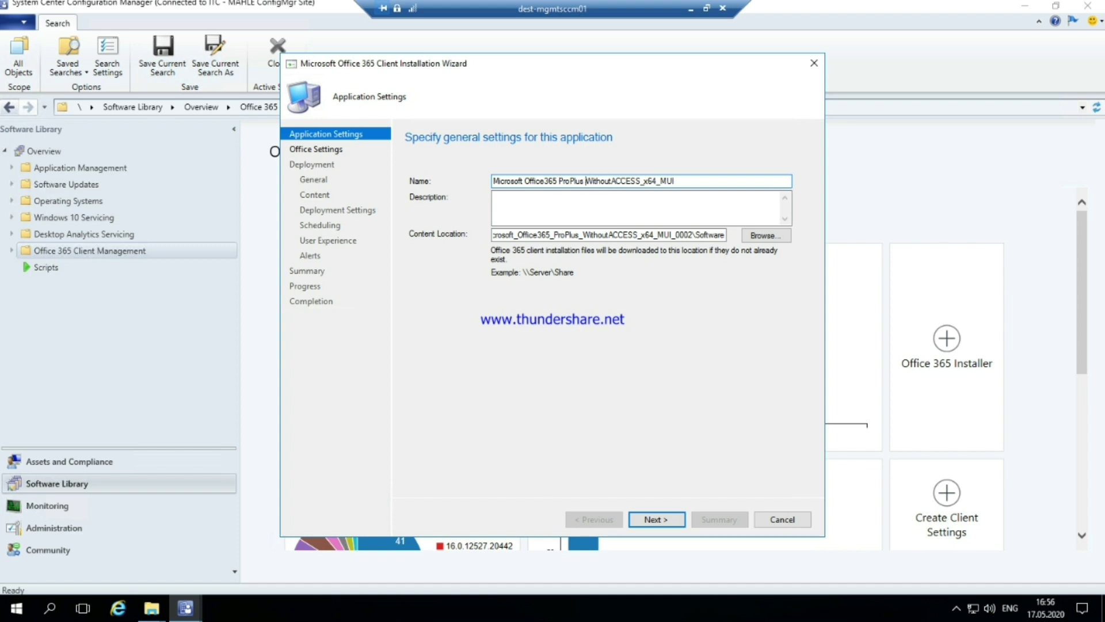
{"action": "left_click", "coordinate": [642, 181]}
{"action": "key", "text": "BackSpace"}
{"action": "left_click", "coordinate": [659, 181]}
{"action": "key", "text": "BackSpace"}
Step: Enter the description "MS O365 Without Access but including Access runtime" and continue to the Office settings
{"action": "left_click", "coordinate": [568, 205]}
{"action": "type", "text": "M"}
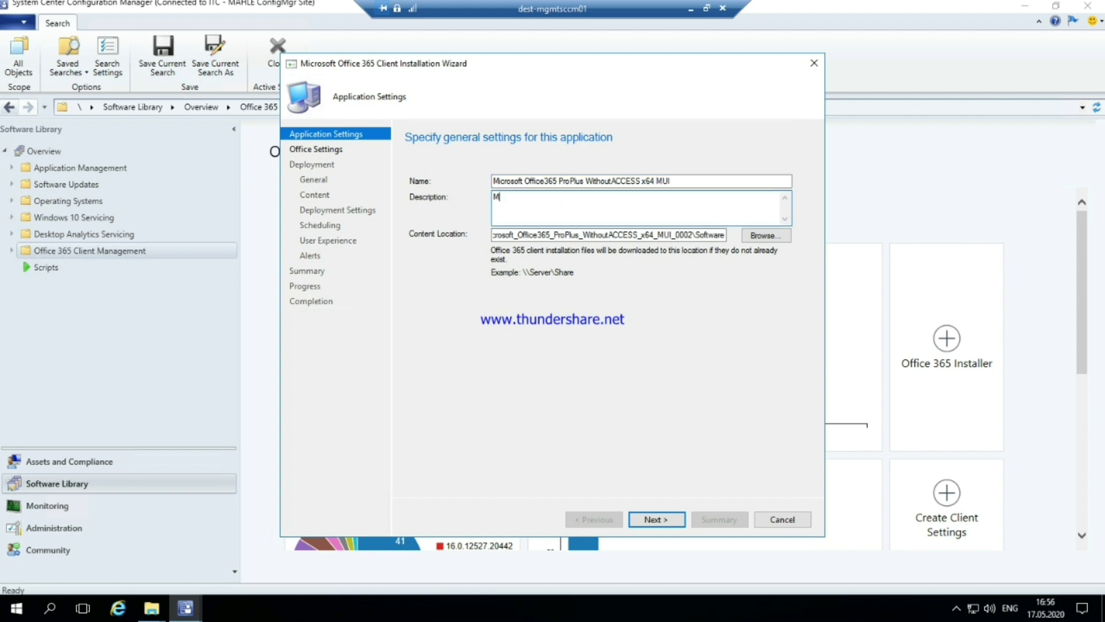
{"action": "type", "text": "S O365 Without Access but including Access runti"}
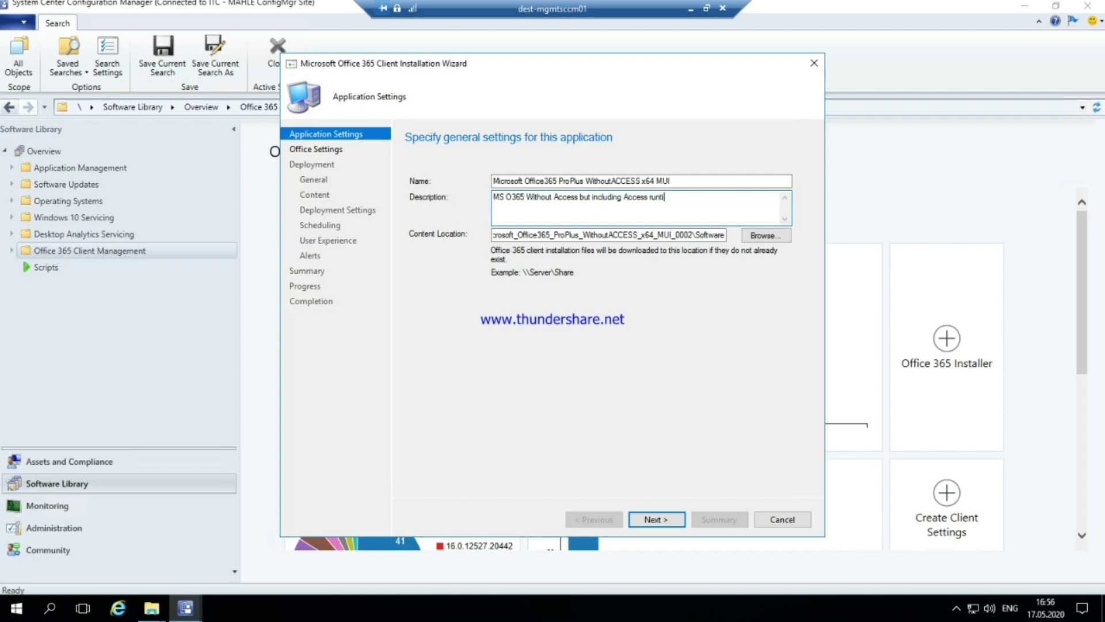
{"action": "type", "text": "me"}
{"action": "left_click", "coordinate": [663, 523]}
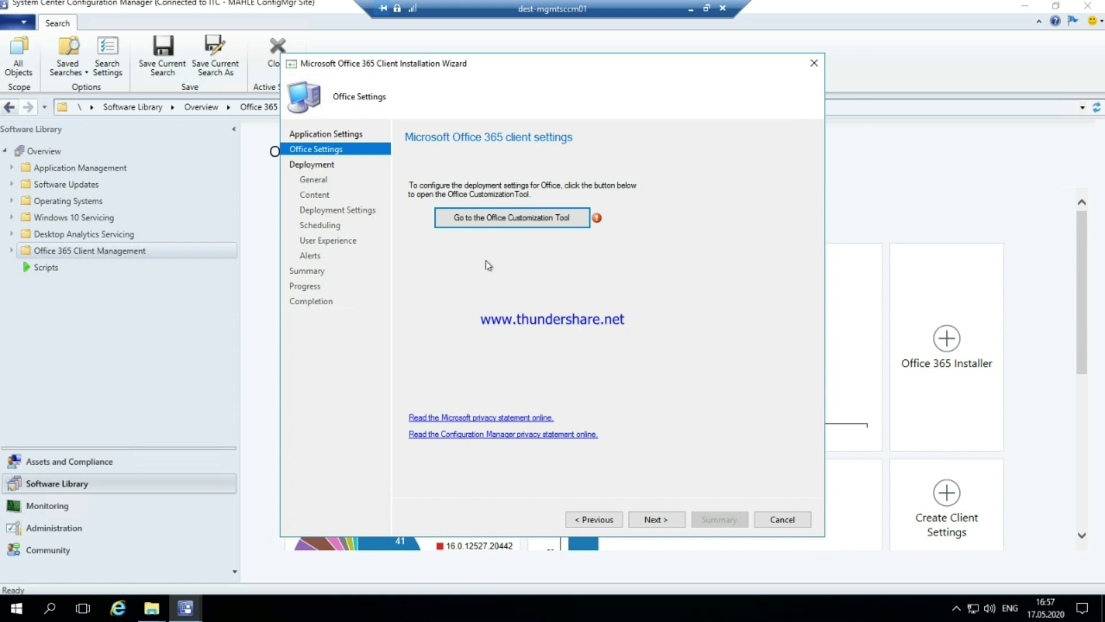
Step: Open the Office Customization Tool in a maximized window and choose Microsoft 365 Apps for enterprise as the Office suite
{"action": "left_click", "coordinate": [505, 217]}
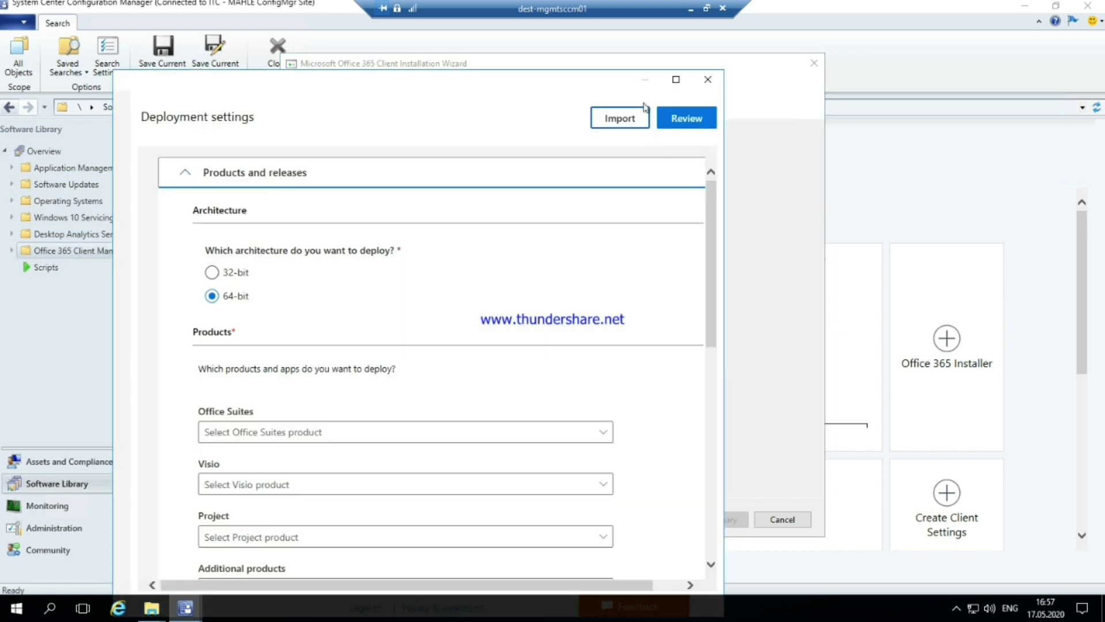
{"action": "left_click", "coordinate": [675, 80]}
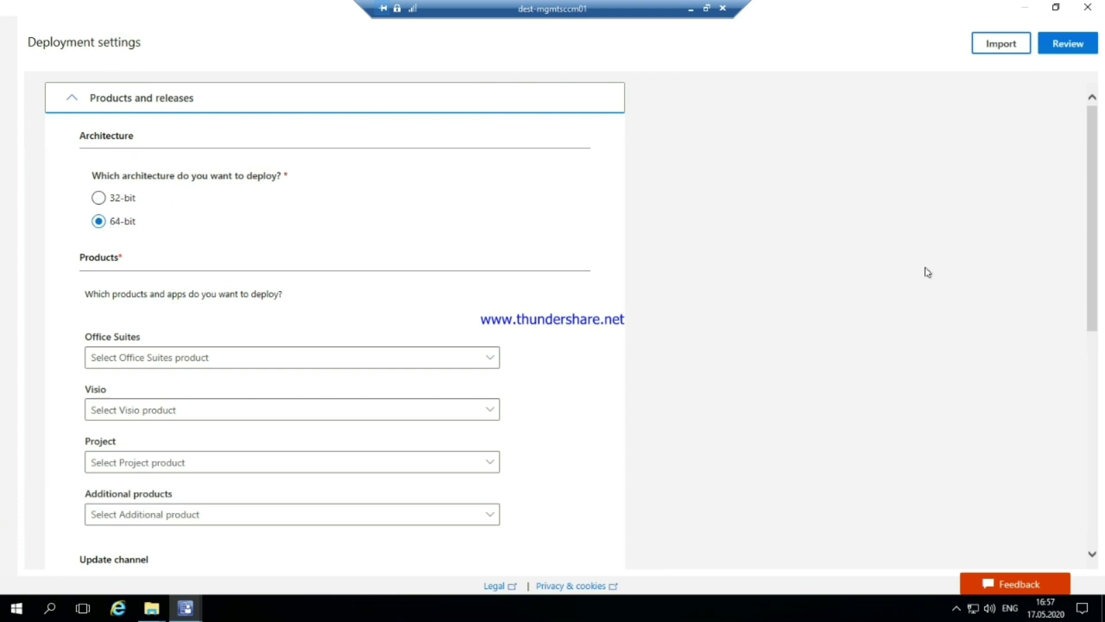
{"action": "scroll", "coordinate": [1087, 254], "scroll_direction": "down", "scroll_amount": 2}
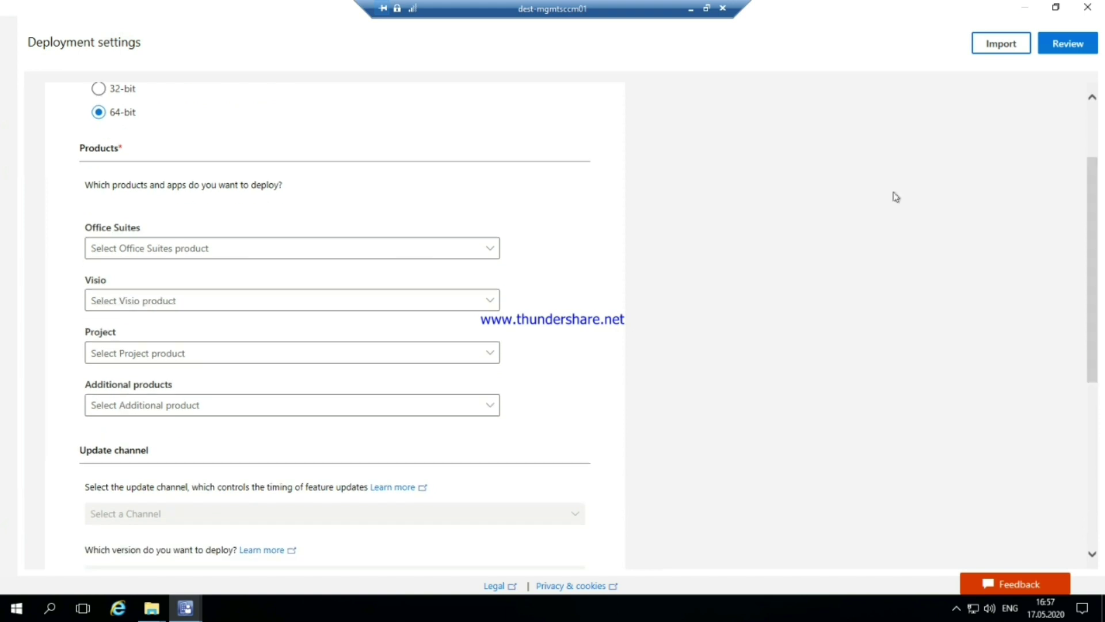
{"action": "left_click", "coordinate": [299, 253]}
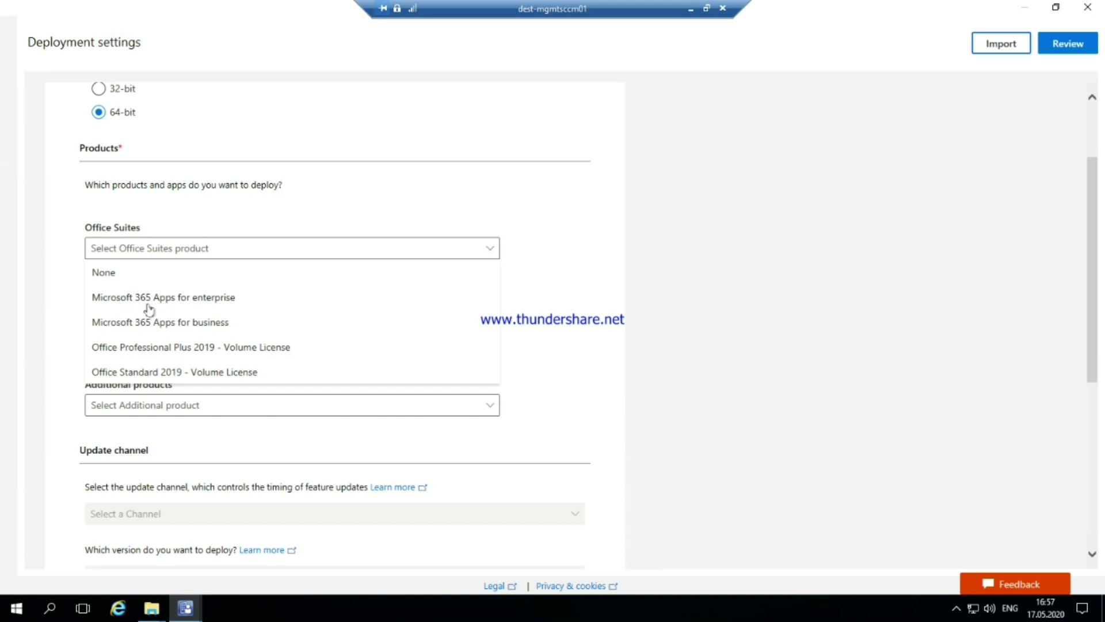
{"action": "left_click", "coordinate": [190, 298]}
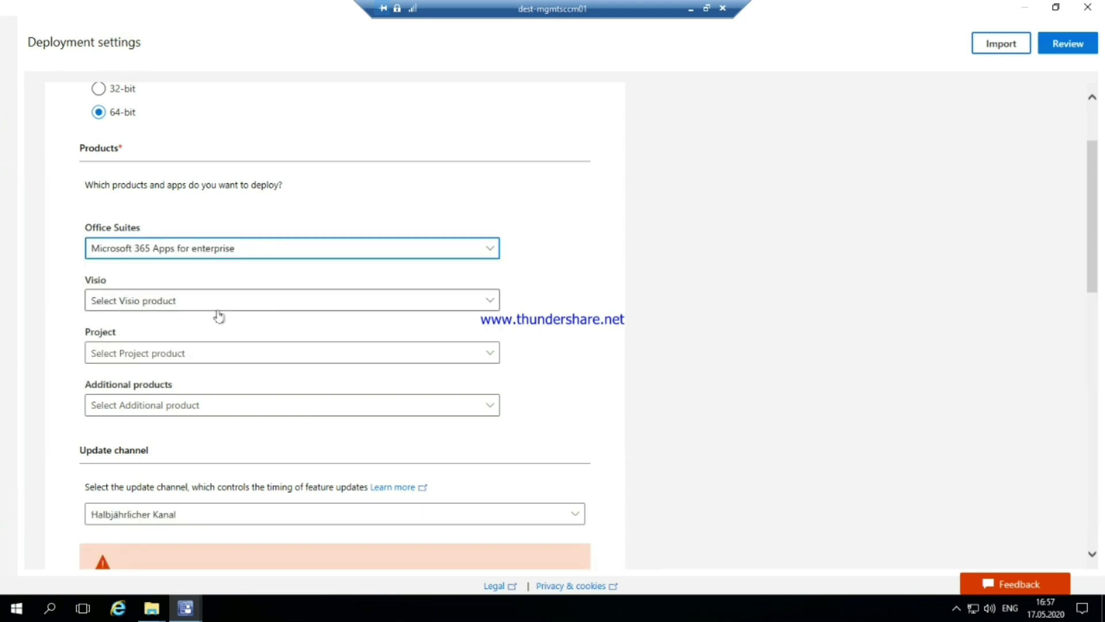
Step: Review the available Visio and Project products without selecting any
{"action": "left_click", "coordinate": [213, 310]}
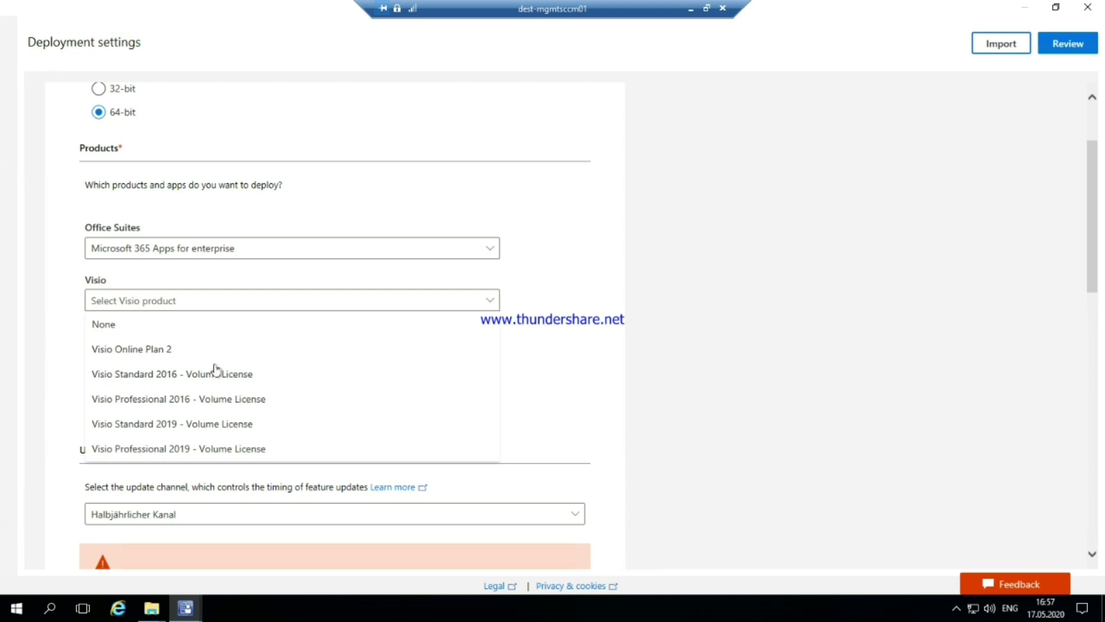
{"action": "left_click", "coordinate": [61, 279]}
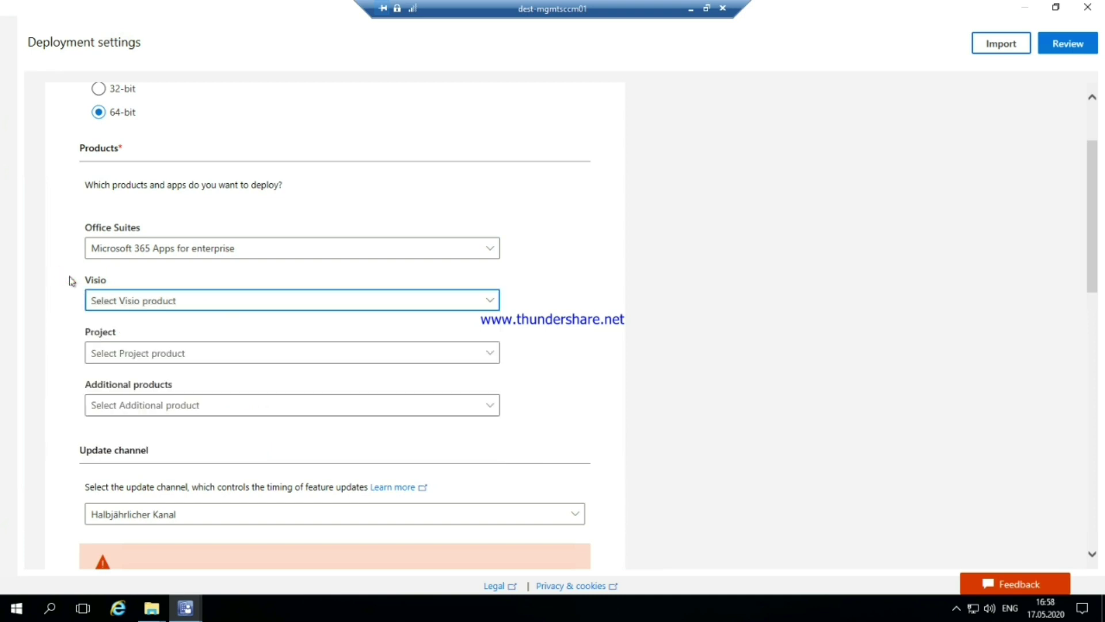
{"action": "left_click", "coordinate": [243, 368]}
{"action": "left_click", "coordinate": [246, 358]}
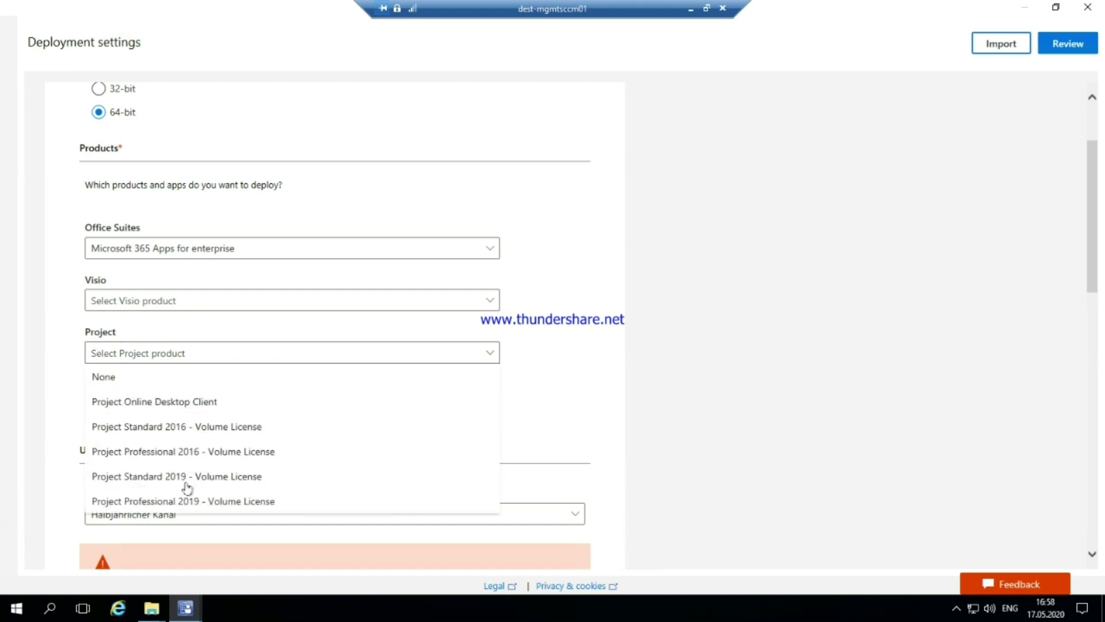
{"action": "left_click", "coordinate": [218, 329]}
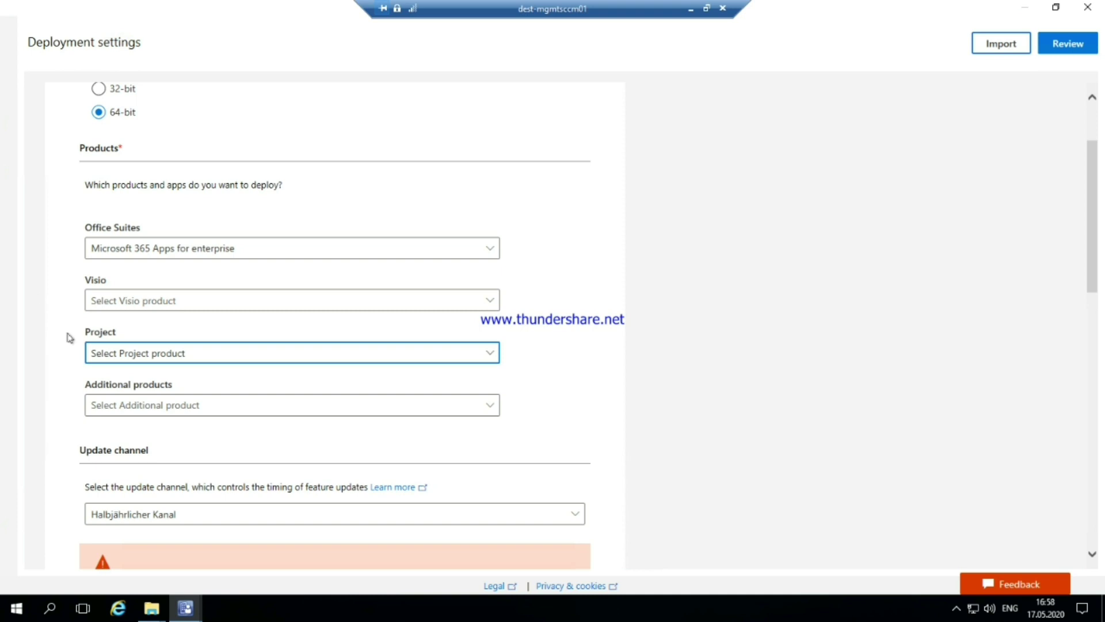
Step: Try Language pack as the additional product, and settle on Office 365 Access runtime
{"action": "left_click", "coordinate": [156, 407]}
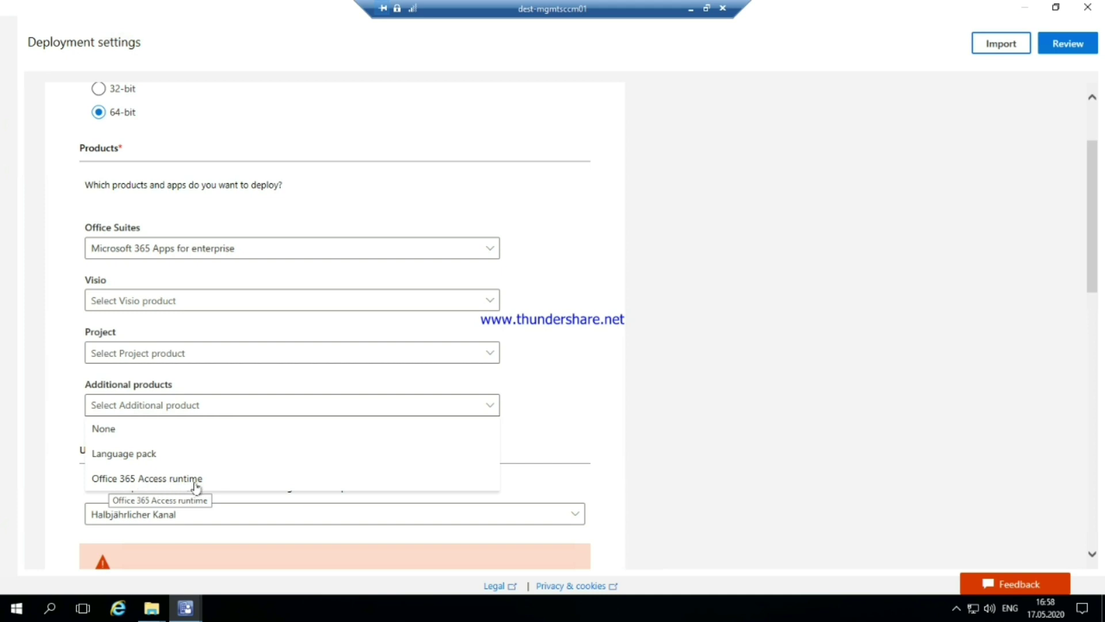
{"action": "left_click", "coordinate": [128, 455]}
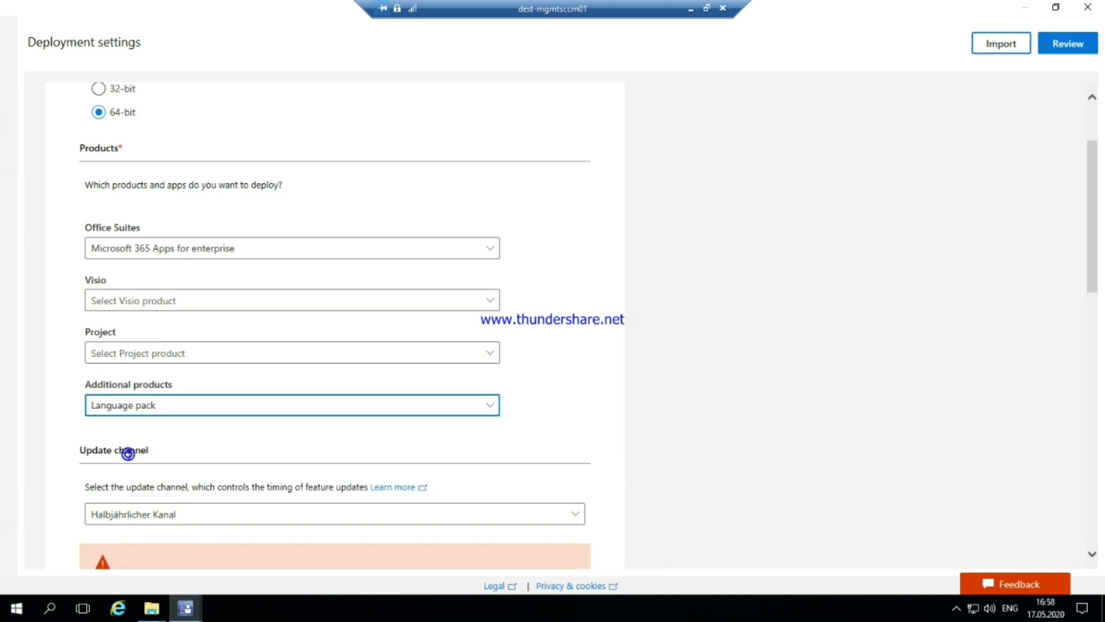
{"action": "left_click", "coordinate": [167, 407]}
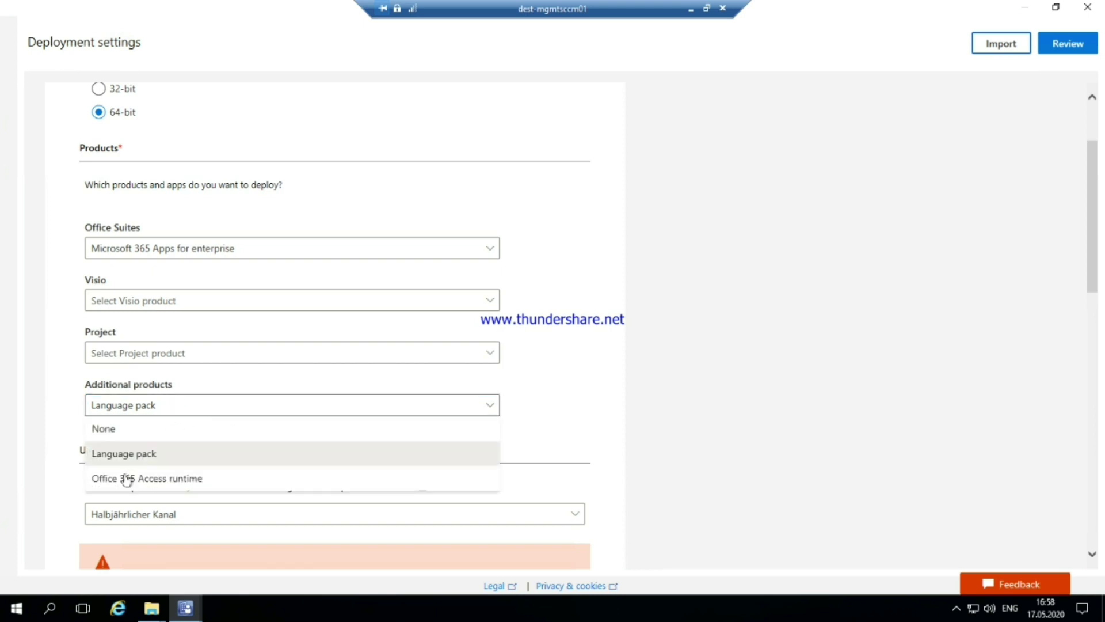
{"action": "left_click", "coordinate": [166, 479]}
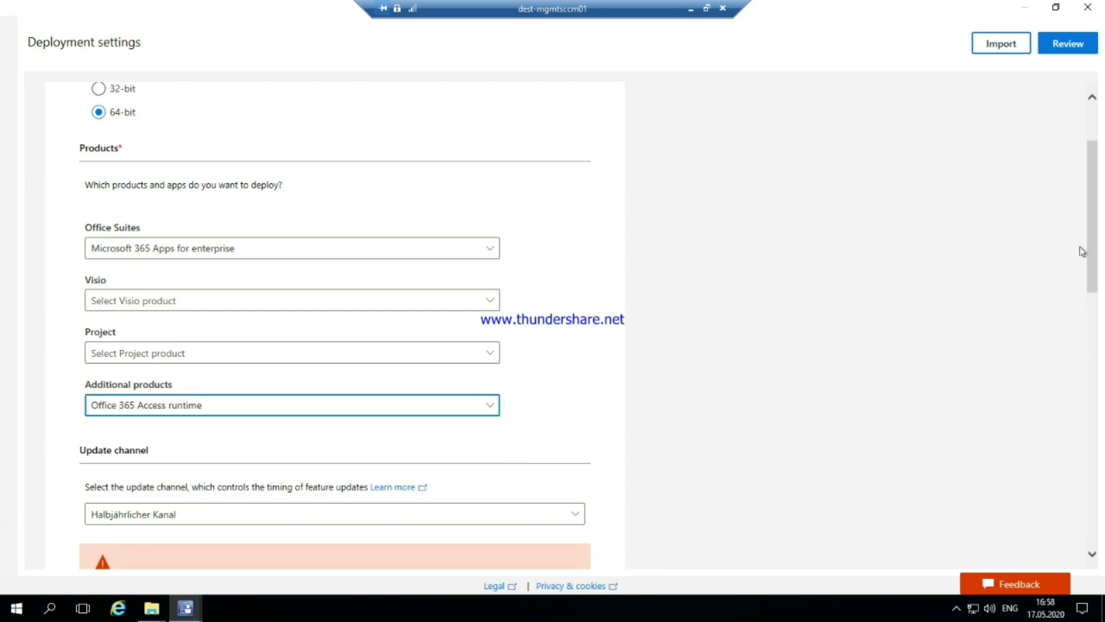
Step: Set the update channel to Halbjährlicher Kanal
{"action": "scroll", "coordinate": [1090, 252], "scroll_direction": "down", "scroll_amount": 1}
{"action": "scroll", "coordinate": [1095, 295], "scroll_direction": "down", "scroll_amount": 2}
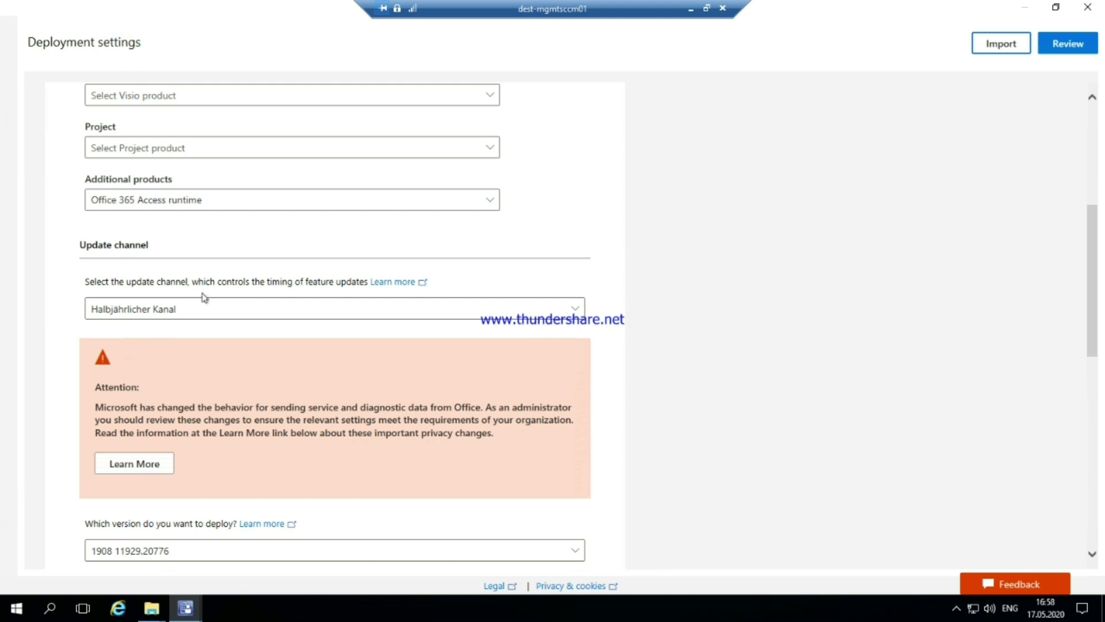
{"action": "left_click", "coordinate": [199, 310]}
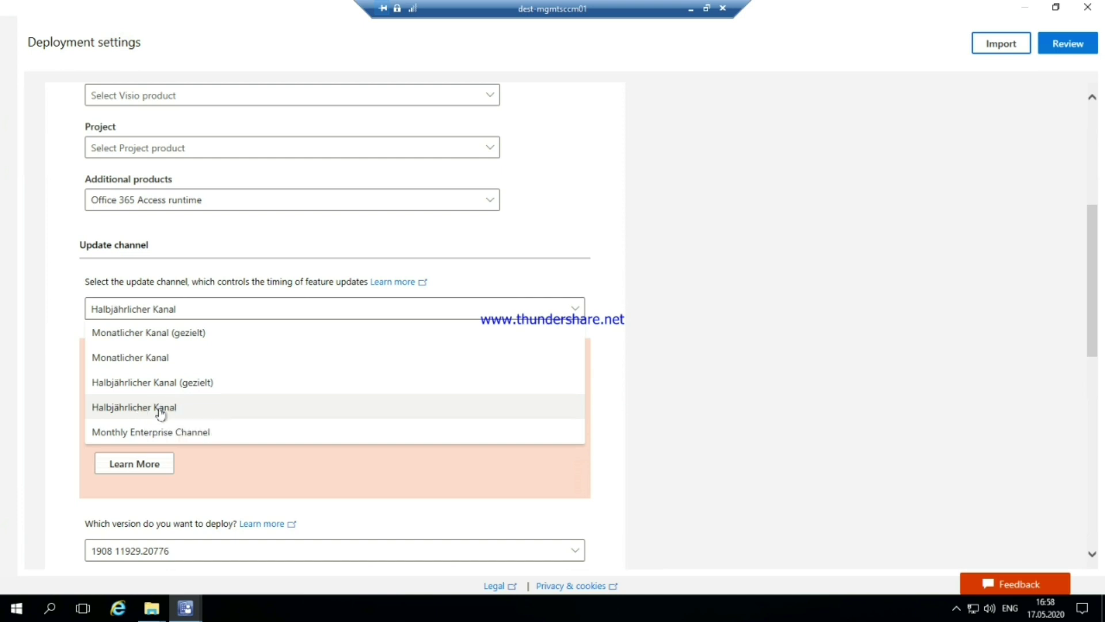
{"action": "left_click", "coordinate": [188, 407]}
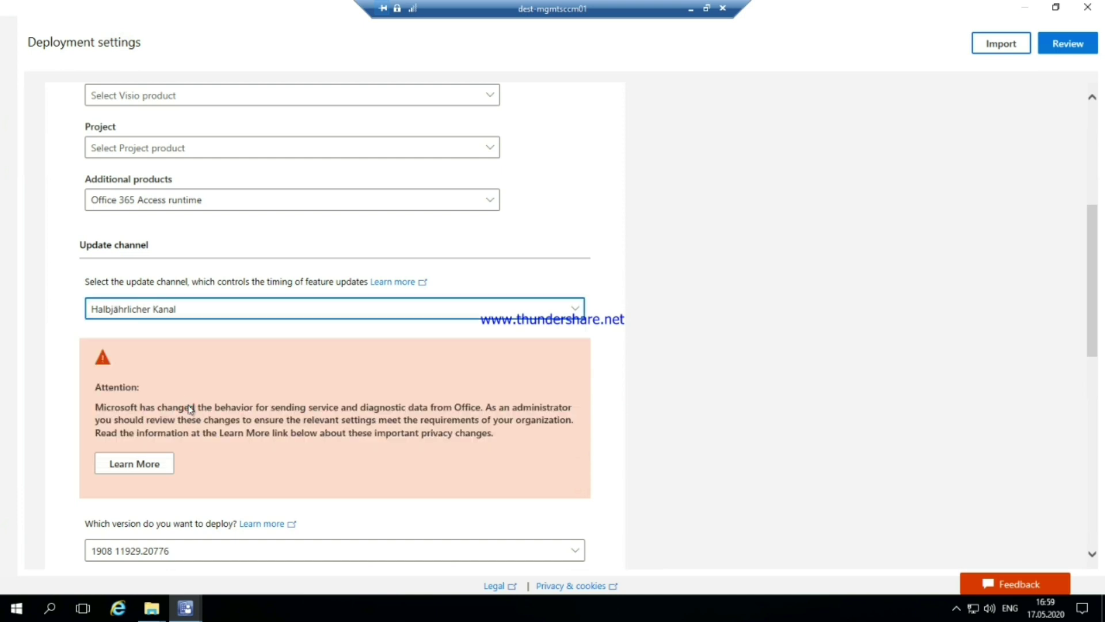
Step: Switch to the update channels article in Chrome and compare the release frequency of the Monthly Enterprise and Semi-Annual Enterprise channels
{"action": "left_click", "coordinate": [692, 7]}
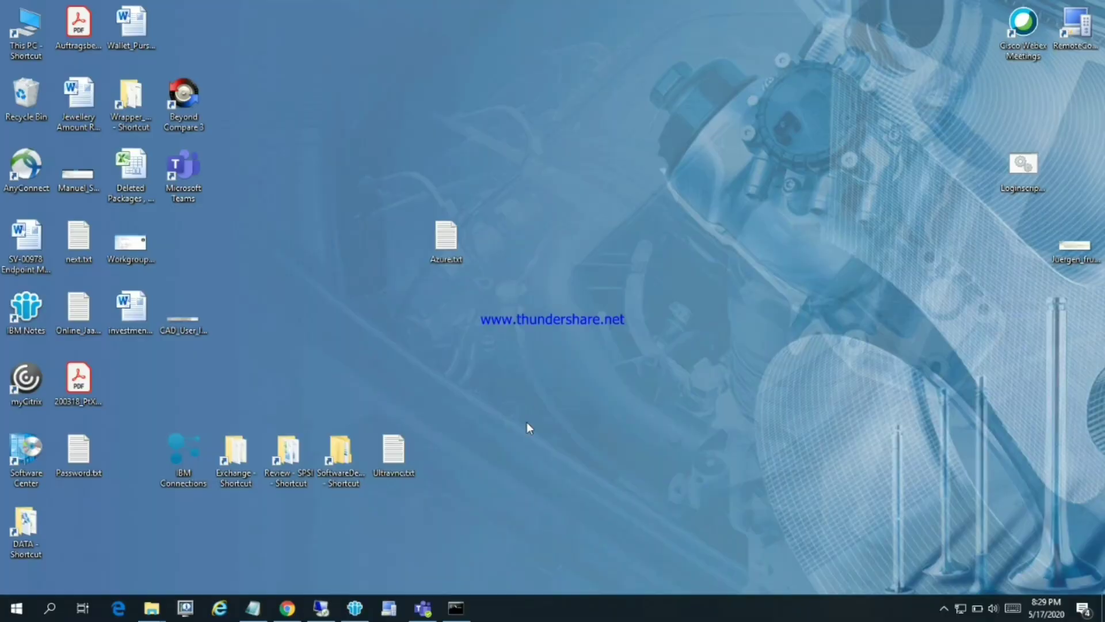
{"action": "left_click", "coordinate": [287, 608]}
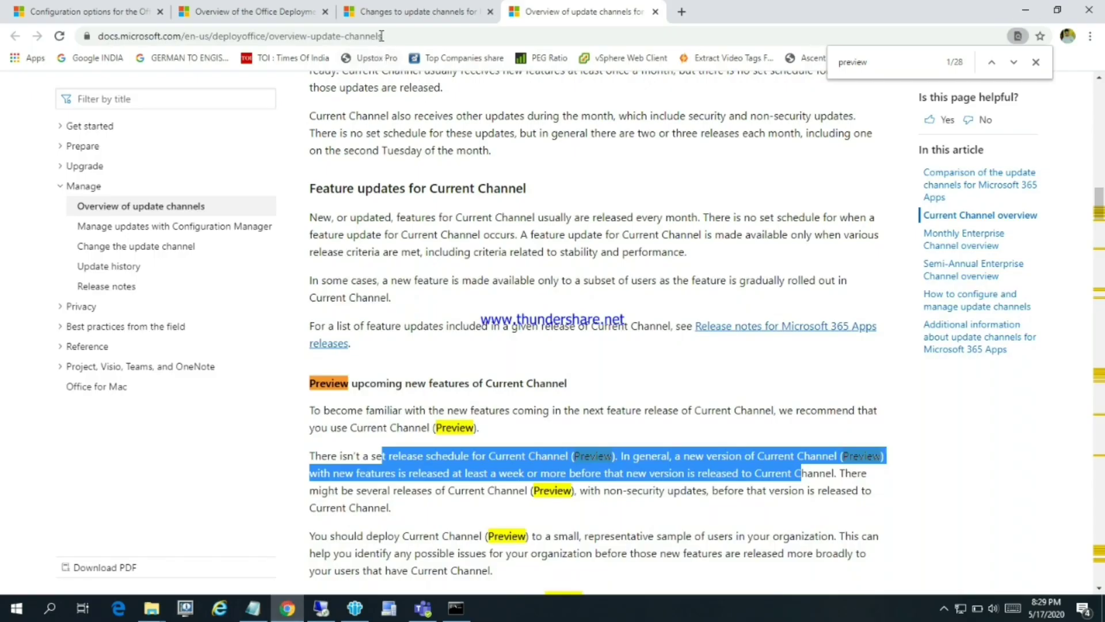
{"action": "left_click_drag", "start_coordinate": [385, 36], "coordinate": [100, 36]}
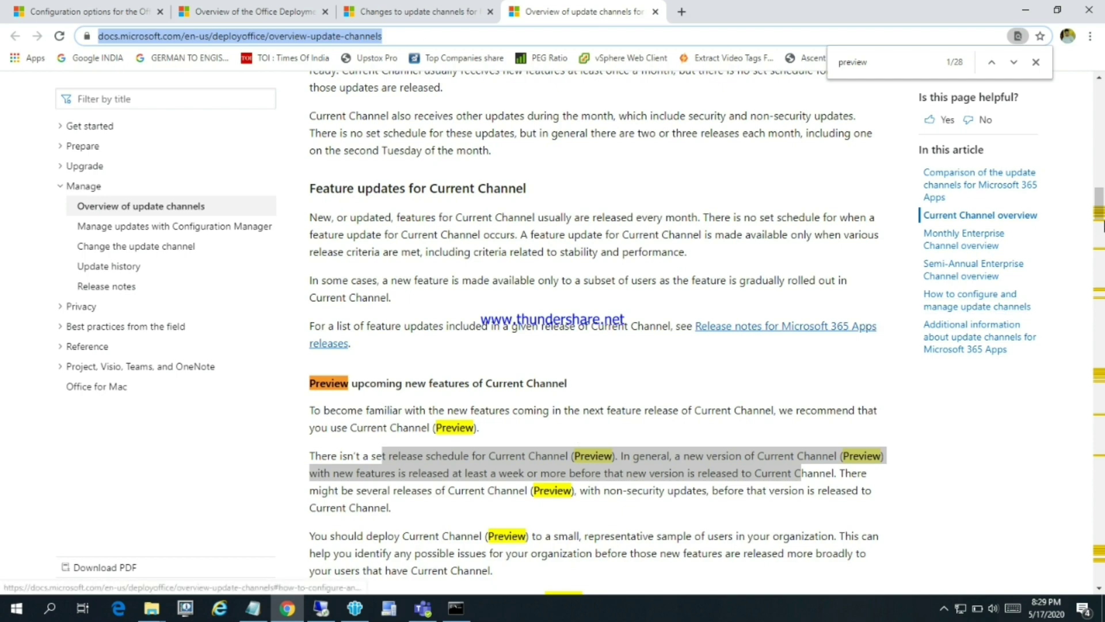
{"action": "left_click_drag", "start_coordinate": [1101, 212], "coordinate": [1101, 147]}
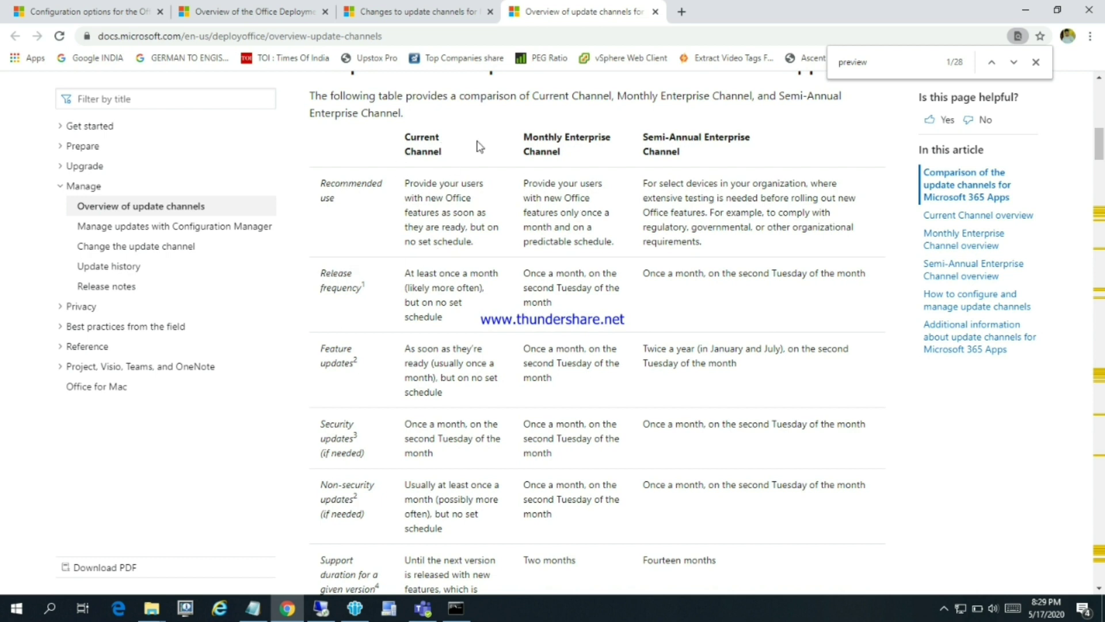
{"action": "left_click_drag", "start_coordinate": [530, 274], "coordinate": [601, 274]}
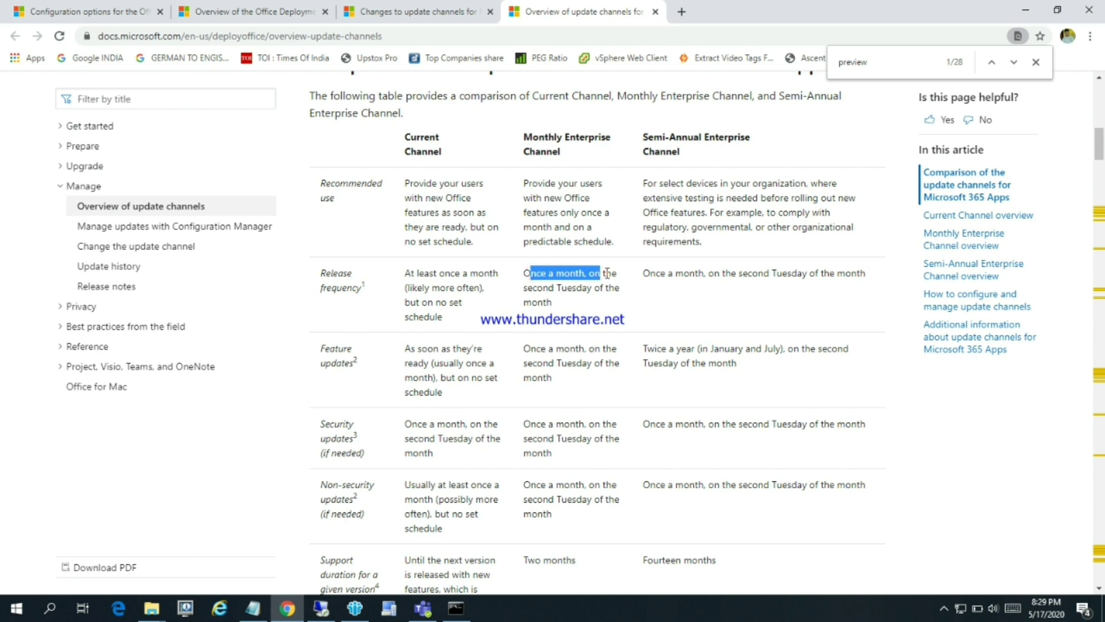
{"action": "left_click_drag", "start_coordinate": [668, 274], "coordinate": [743, 274]}
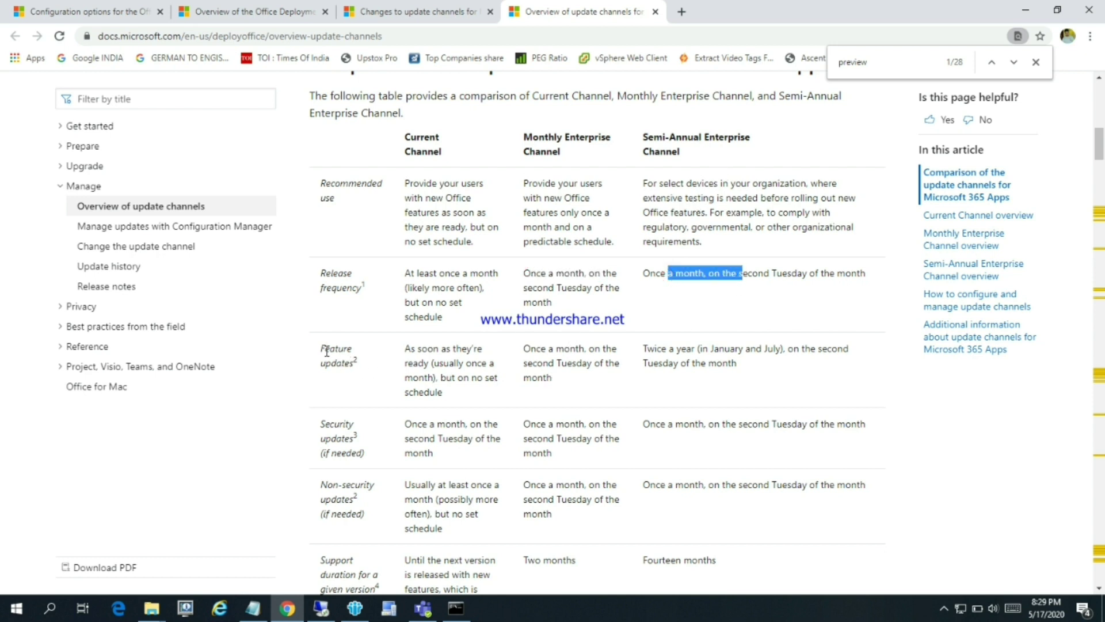
Step: Compare how often the Monthly Enterprise and Semi-Annual Enterprise channels receive feature updates
{"action": "left_click_drag", "start_coordinate": [325, 350], "coordinate": [338, 362]}
{"action": "left_click_drag", "start_coordinate": [522, 348], "coordinate": [566, 349]}
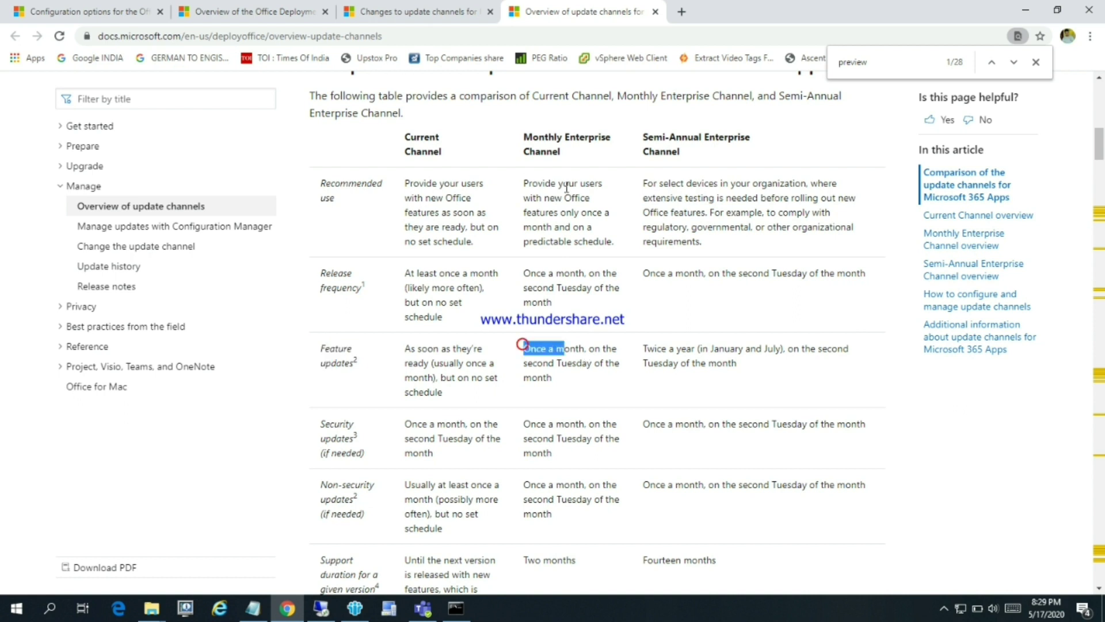
{"action": "left_click_drag", "start_coordinate": [647, 349], "coordinate": [720, 349]}
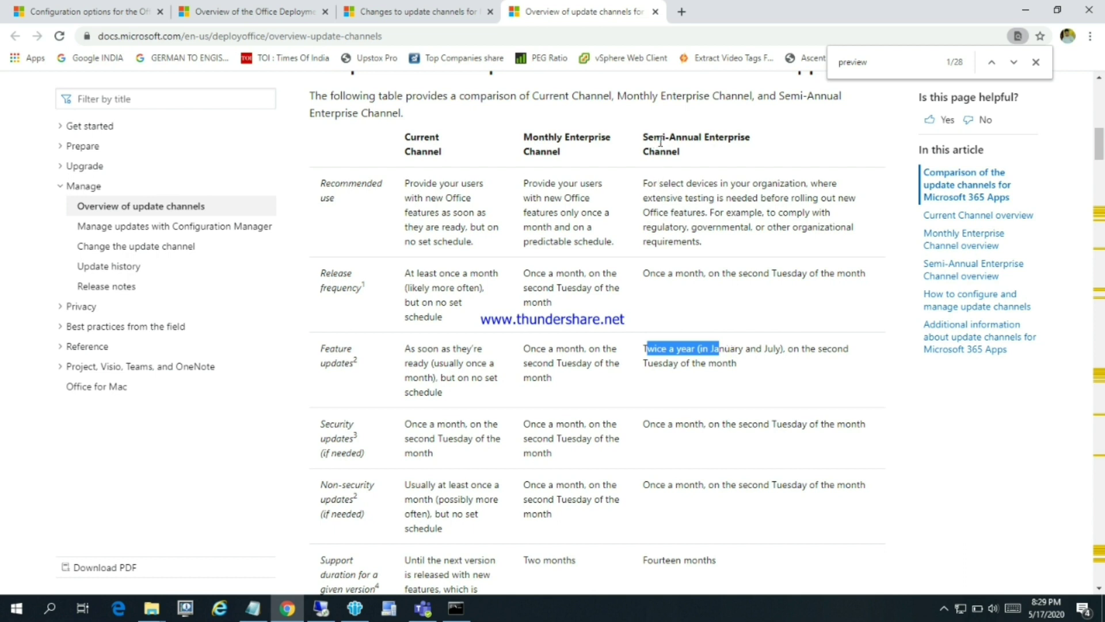
{"action": "left_click_drag", "start_coordinate": [681, 138], "coordinate": [654, 138]}
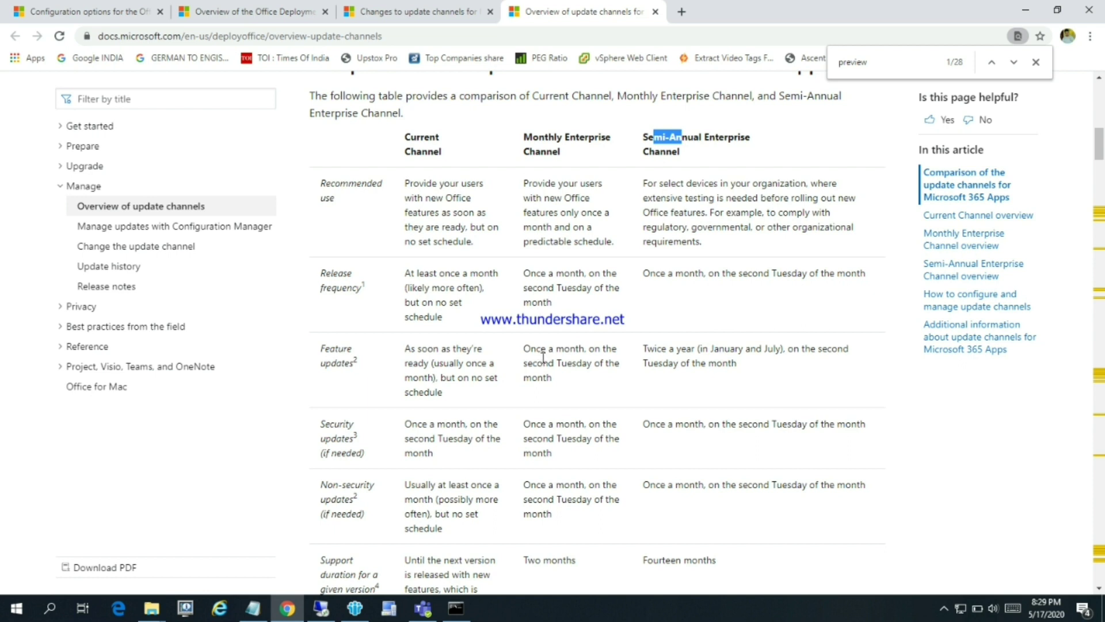
{"action": "left_click_drag", "start_coordinate": [530, 348], "coordinate": [567, 363]}
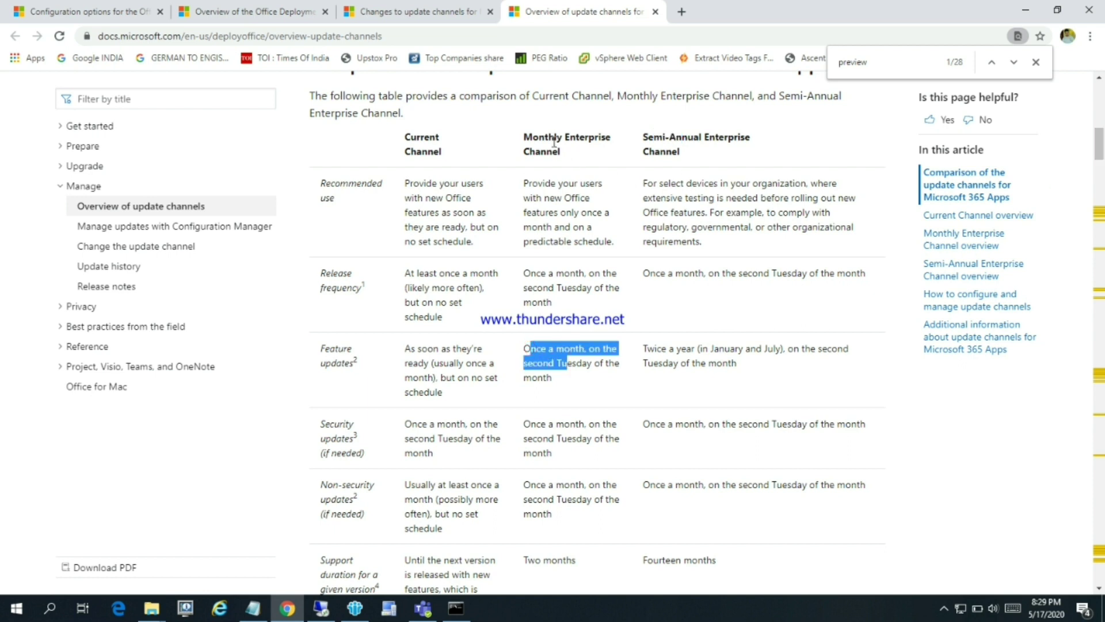
{"action": "left_click_drag", "start_coordinate": [554, 138], "coordinate": [566, 138]}
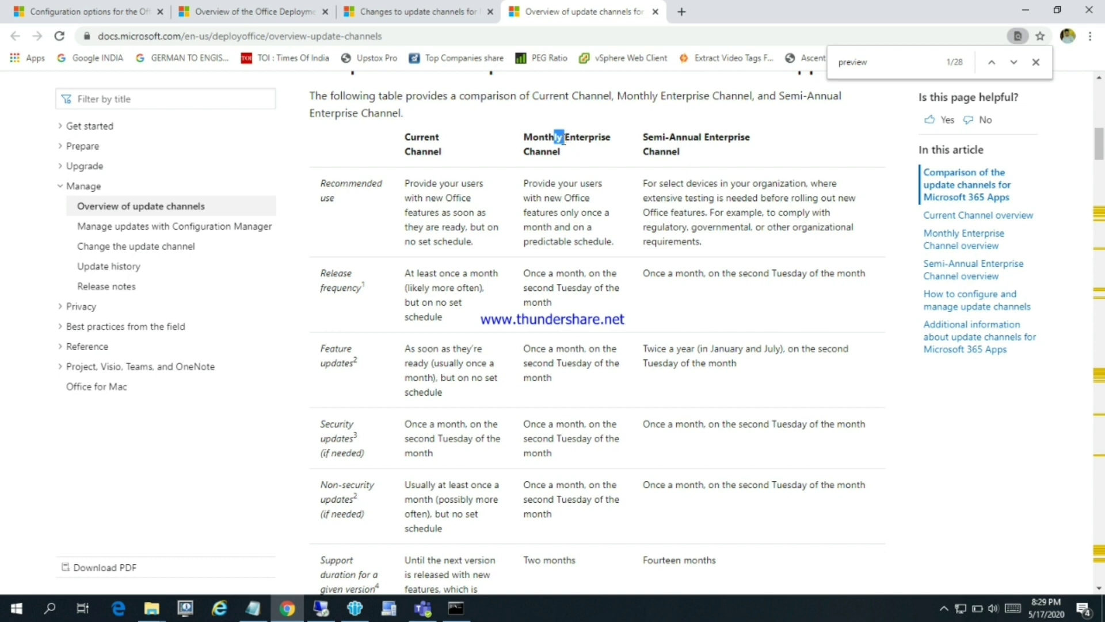
{"action": "left_click_drag", "start_coordinate": [655, 136], "coordinate": [686, 152]}
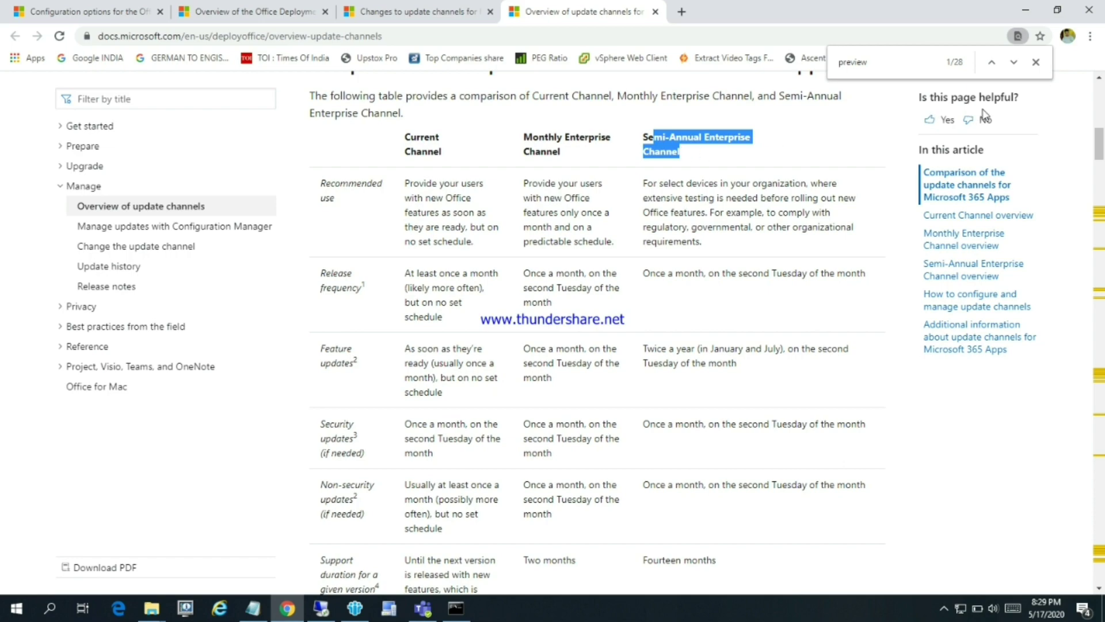
Step: Read the article's section on previewing new Current Channel features, and return to the remote desktop session
{"action": "scroll", "coordinate": [1099, 144], "scroll_direction": "down", "scroll_amount": 15}
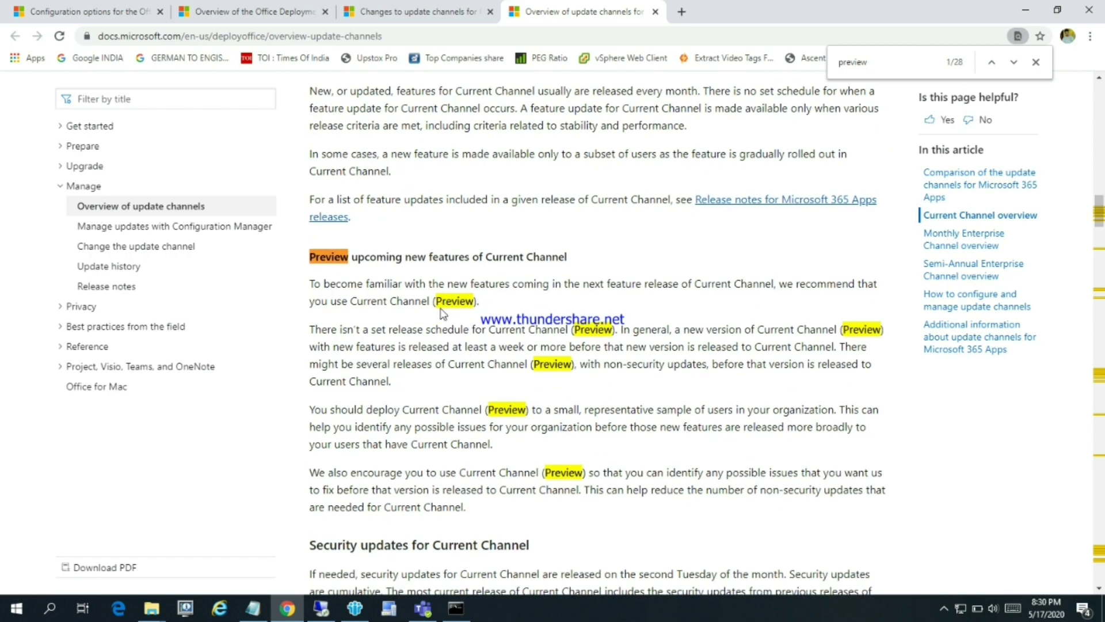
{"action": "left_click_drag", "start_coordinate": [436, 302], "coordinate": [473, 303]}
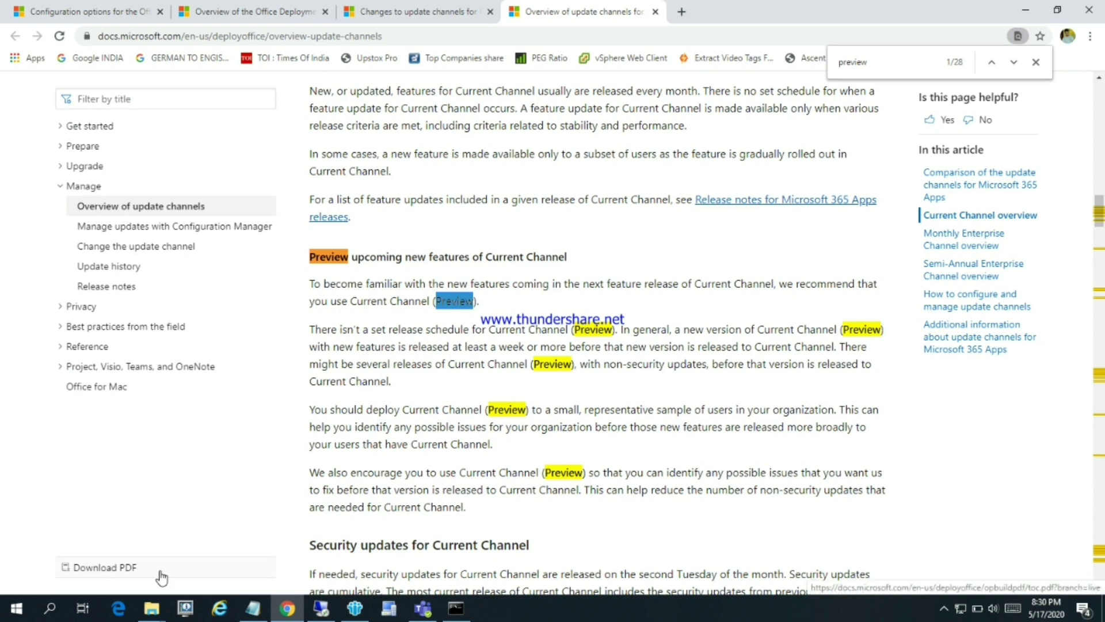
{"action": "left_click", "coordinate": [321, 607]}
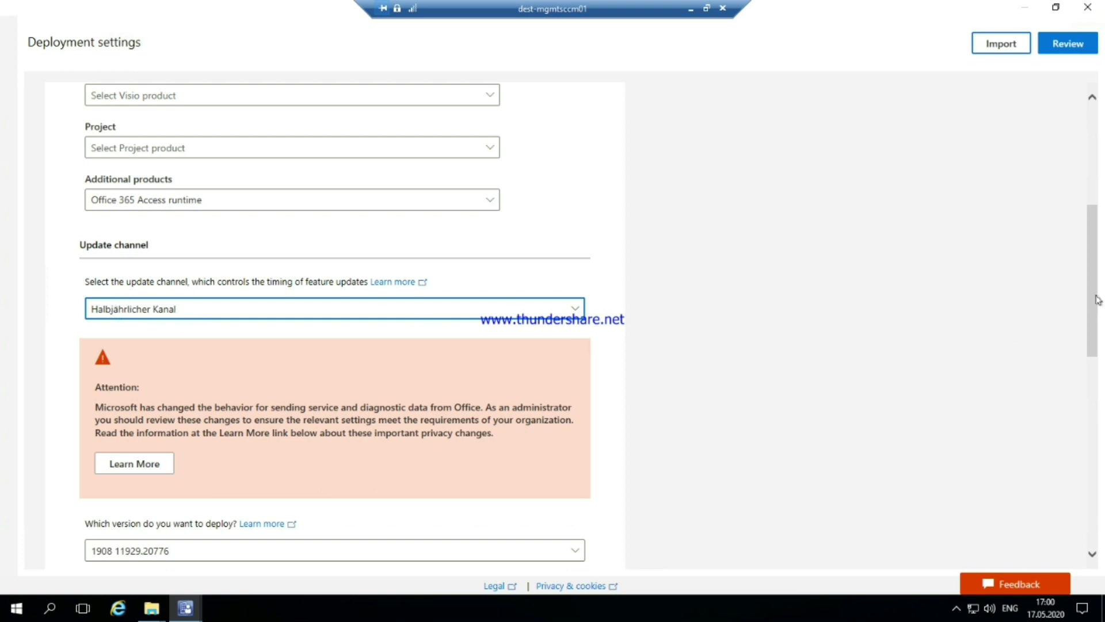
Step: Exclude Access, OneDrive Desktop, Publisher, Skype for Business and Teams from the deployed apps, and continue to the language settings
{"action": "scroll", "coordinate": [1095, 286], "scroll_direction": "down", "scroll_amount": 5}
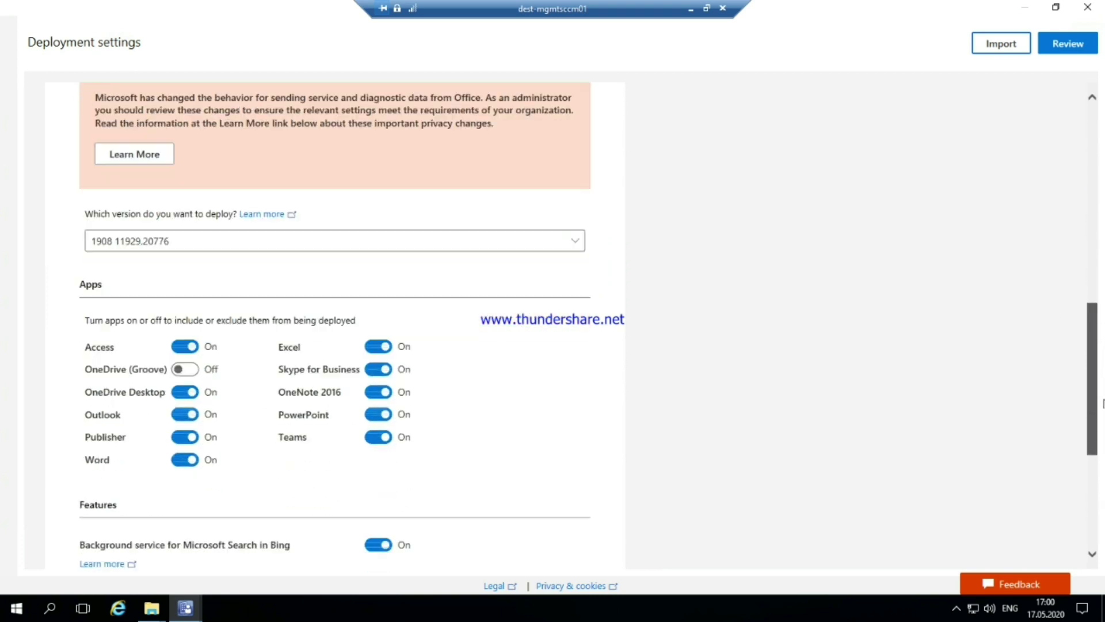
{"action": "left_click", "coordinate": [179, 285]}
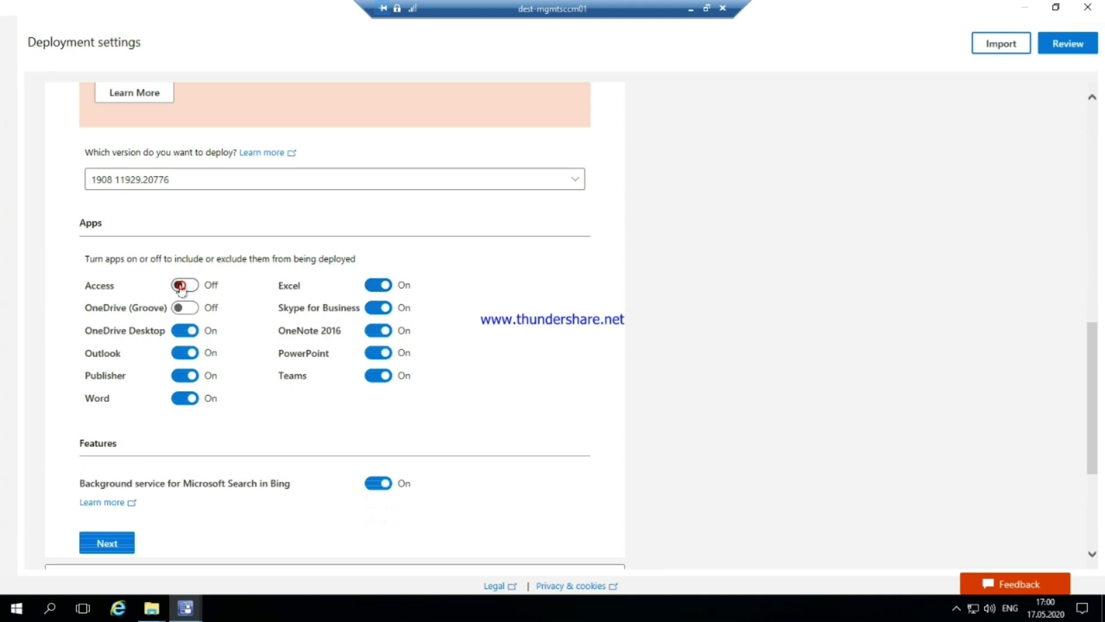
{"action": "left_click", "coordinate": [182, 331]}
{"action": "left_click", "coordinate": [181, 375]}
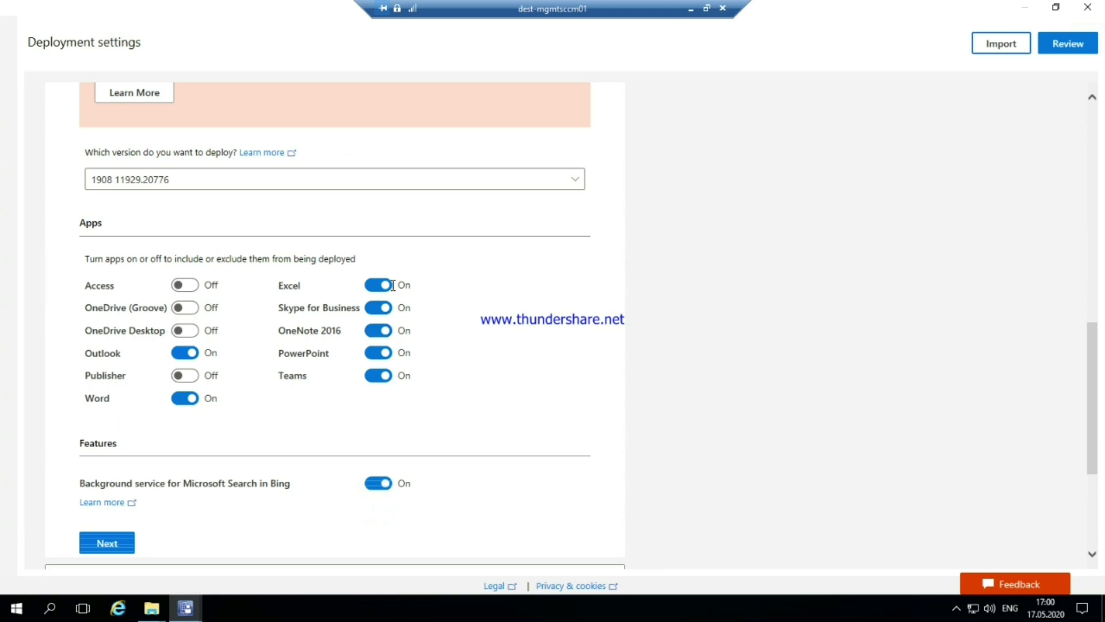
{"action": "left_click", "coordinate": [372, 310]}
{"action": "left_click", "coordinate": [377, 376]}
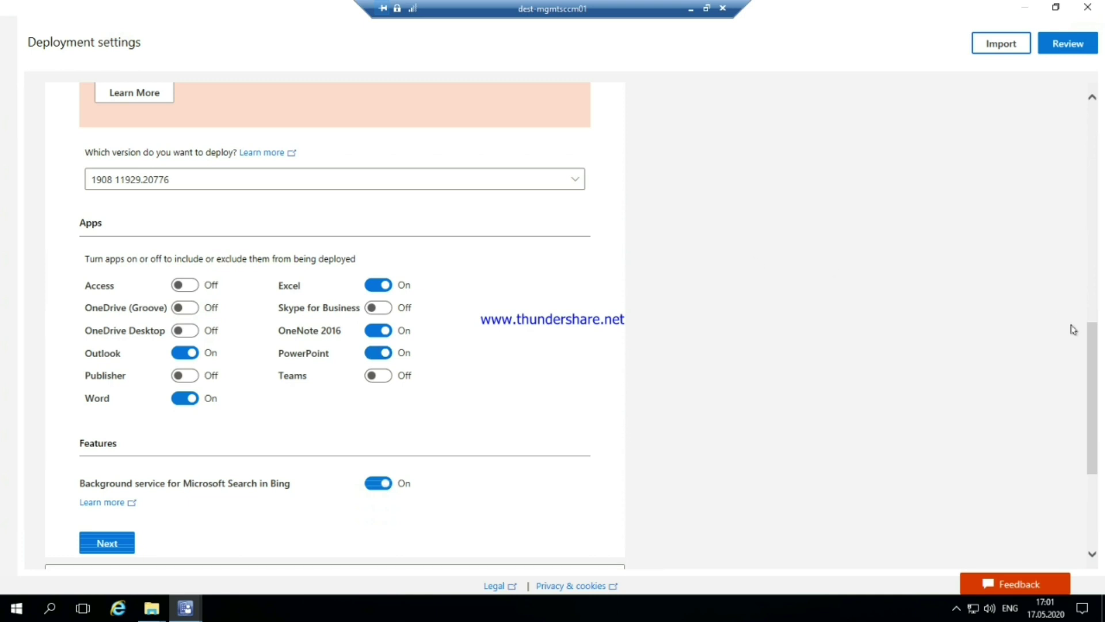
{"action": "scroll", "coordinate": [1092, 338], "scroll_direction": "down", "scroll_amount": 4}
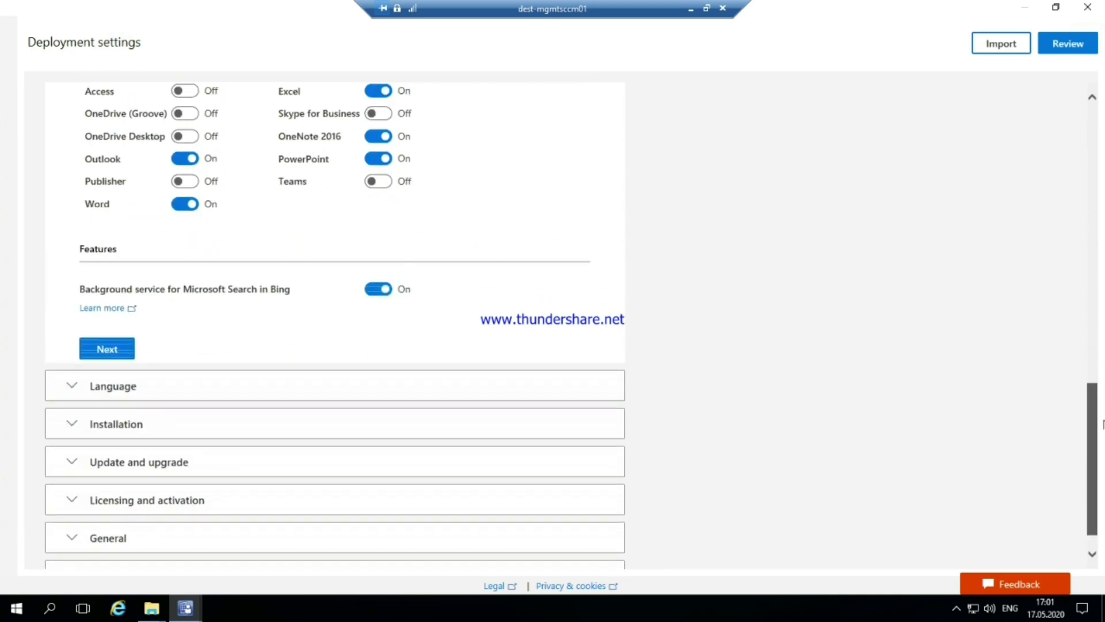
{"action": "left_click", "coordinate": [107, 317]}
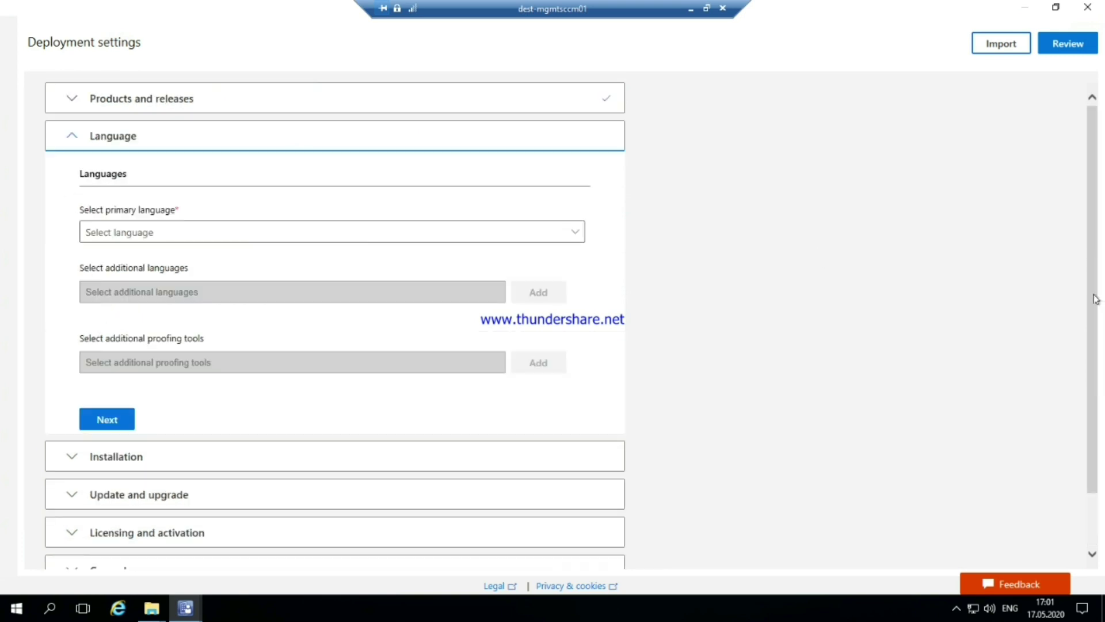
Step: Reopen the products and releases settings and recheck Office 365 Access runtime as the additional product
{"action": "left_click", "coordinate": [297, 101]}
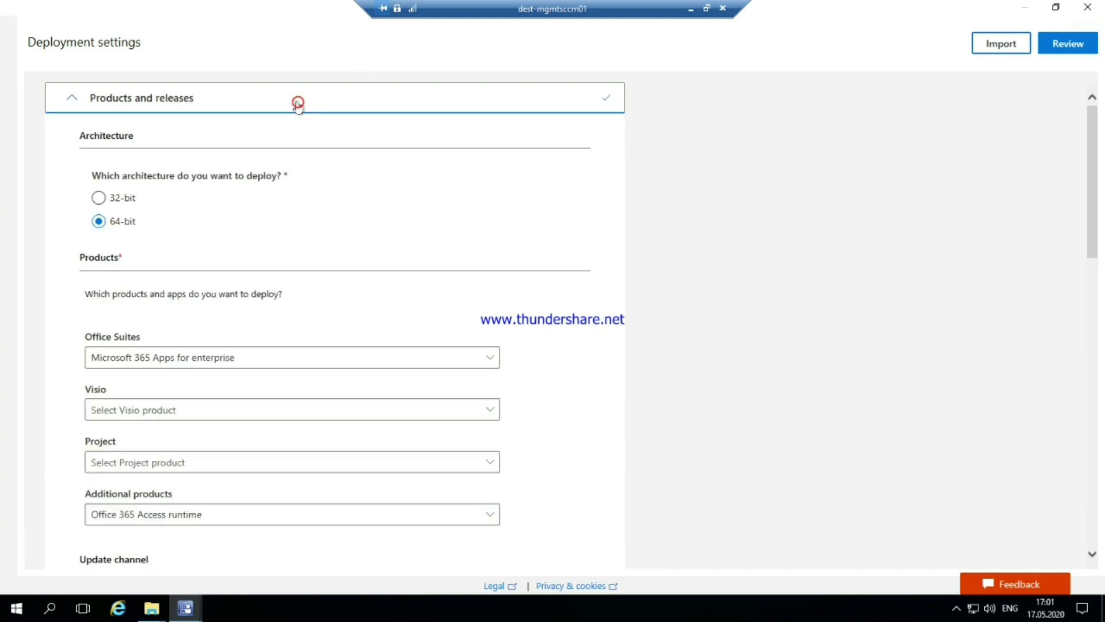
{"action": "left_click", "coordinate": [149, 516]}
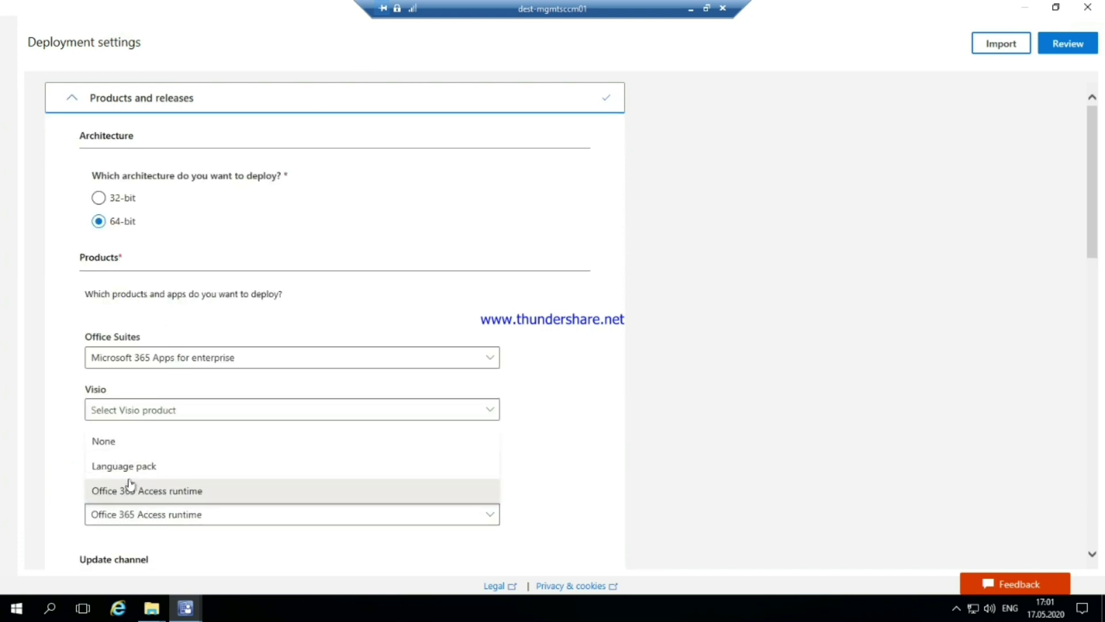
{"action": "left_click", "coordinate": [137, 491]}
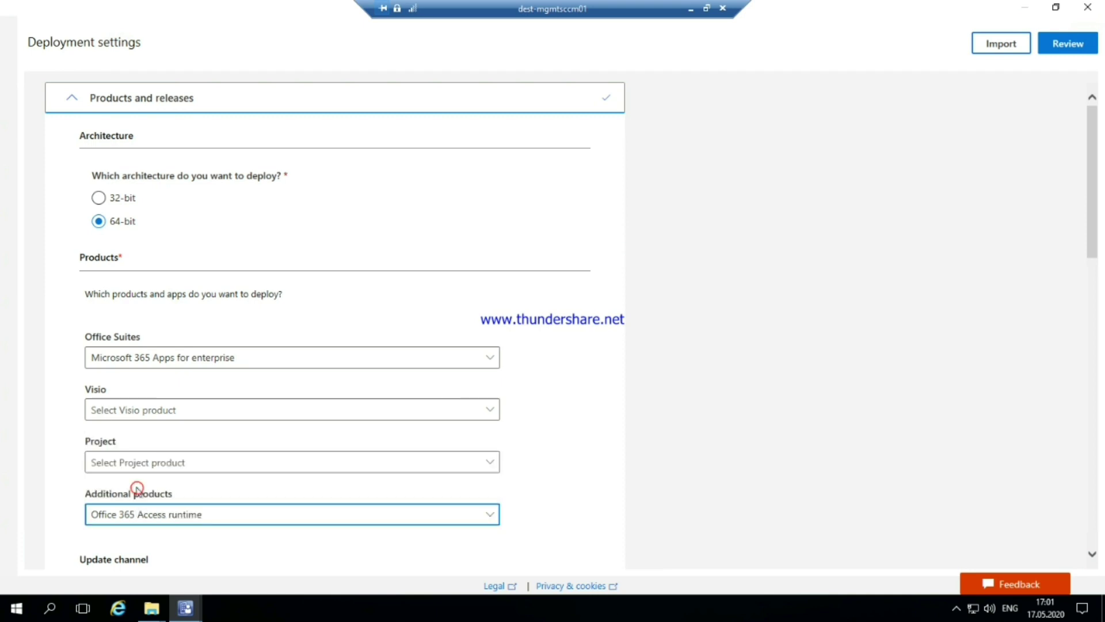
{"action": "left_click_drag", "start_coordinate": [1090, 226], "coordinate": [1103, 472]}
{"action": "scroll", "coordinate": [239, 461], "scroll_direction": "down", "scroll_amount": 2}
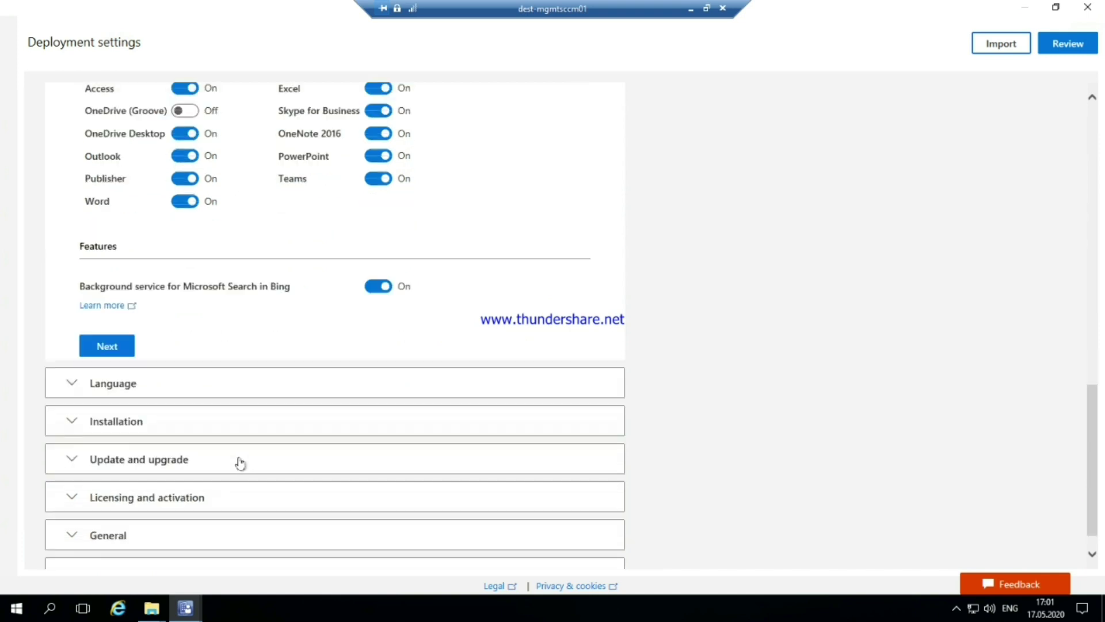
Step: Set the primary language to English (United States) in the language settings
{"action": "left_click", "coordinate": [99, 385]}
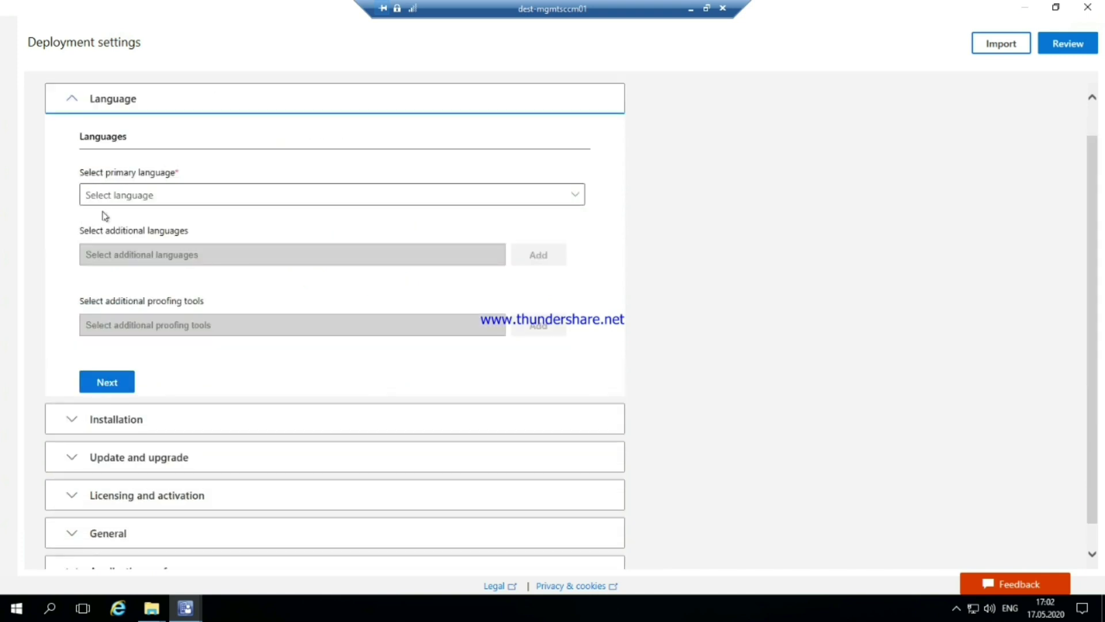
{"action": "left_click", "coordinate": [130, 196]}
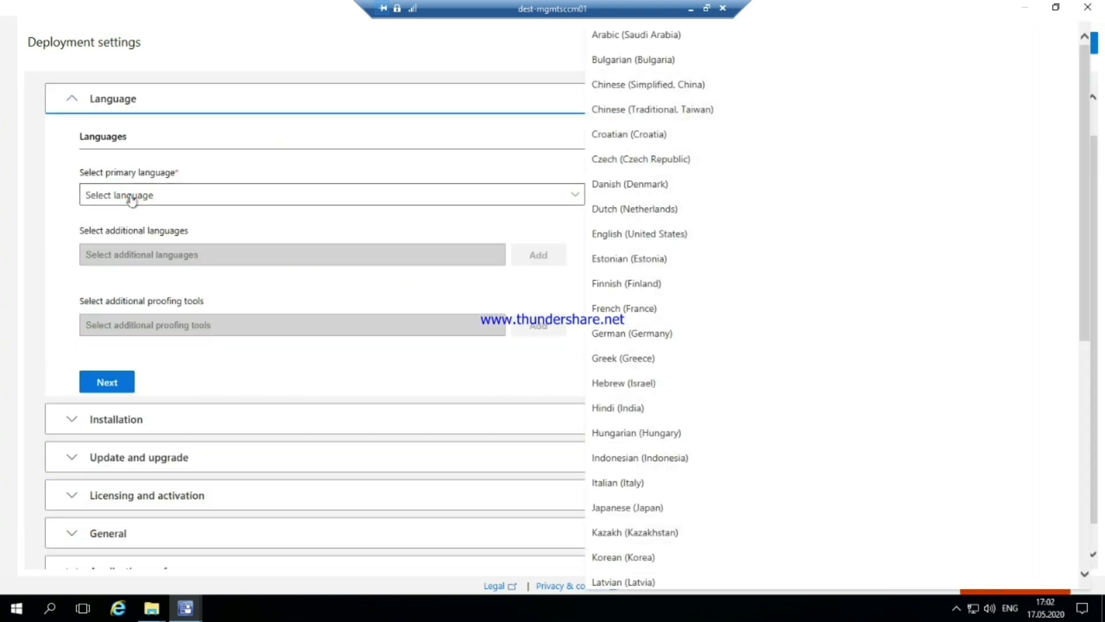
{"action": "left_click", "coordinate": [652, 236]}
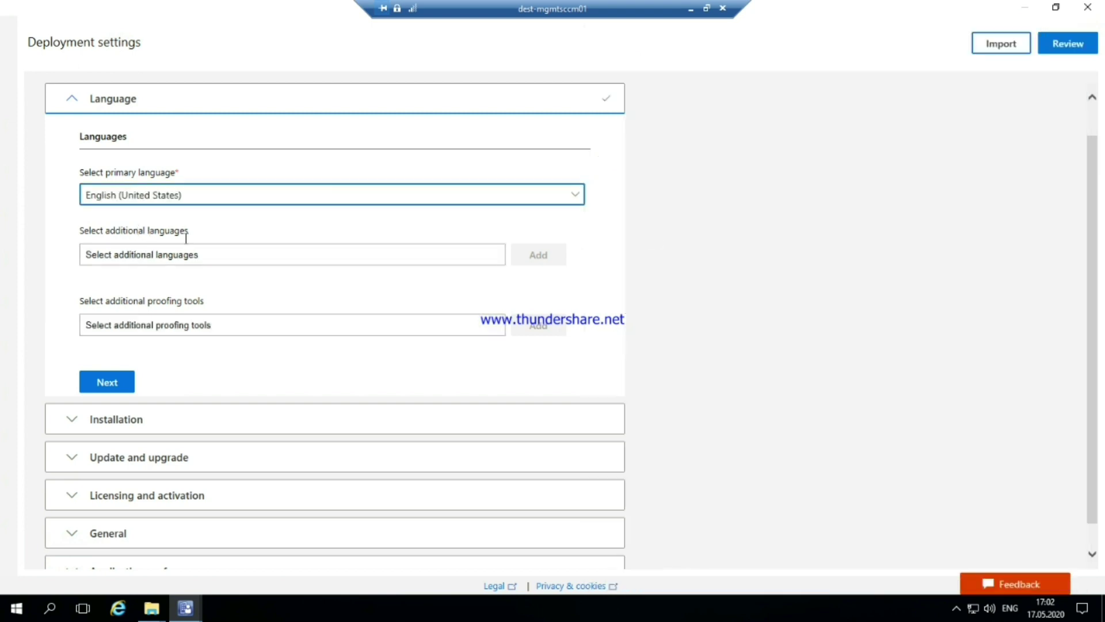
Step: Open the additional languages list and filter it to Full and Proofing language types
{"action": "left_click", "coordinate": [234, 253]}
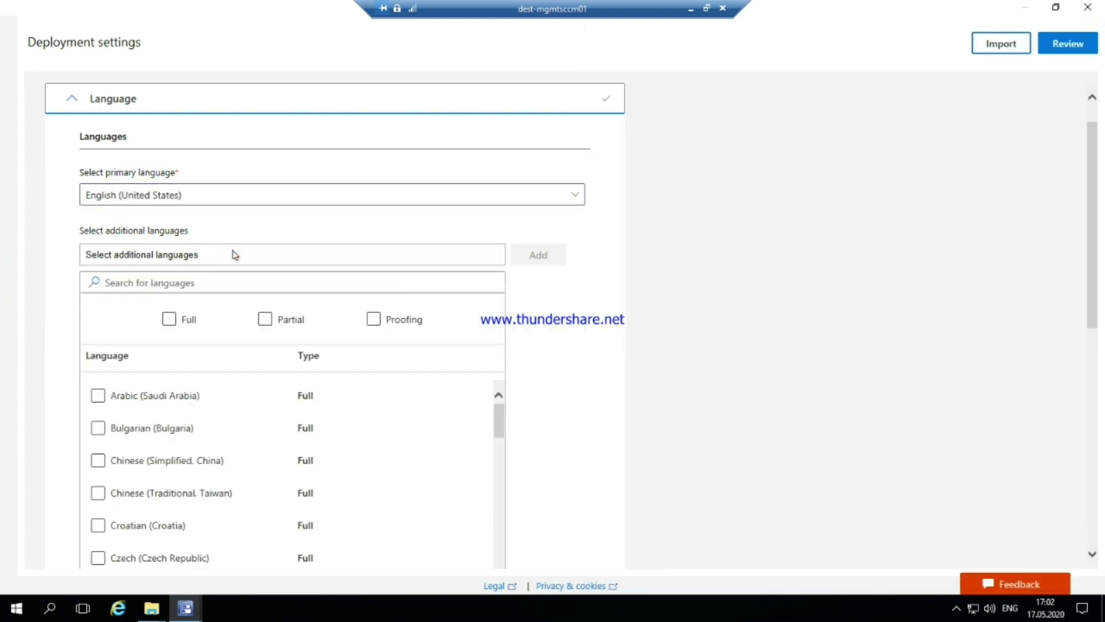
{"action": "left_click", "coordinate": [170, 320]}
{"action": "left_click", "coordinate": [169, 321]}
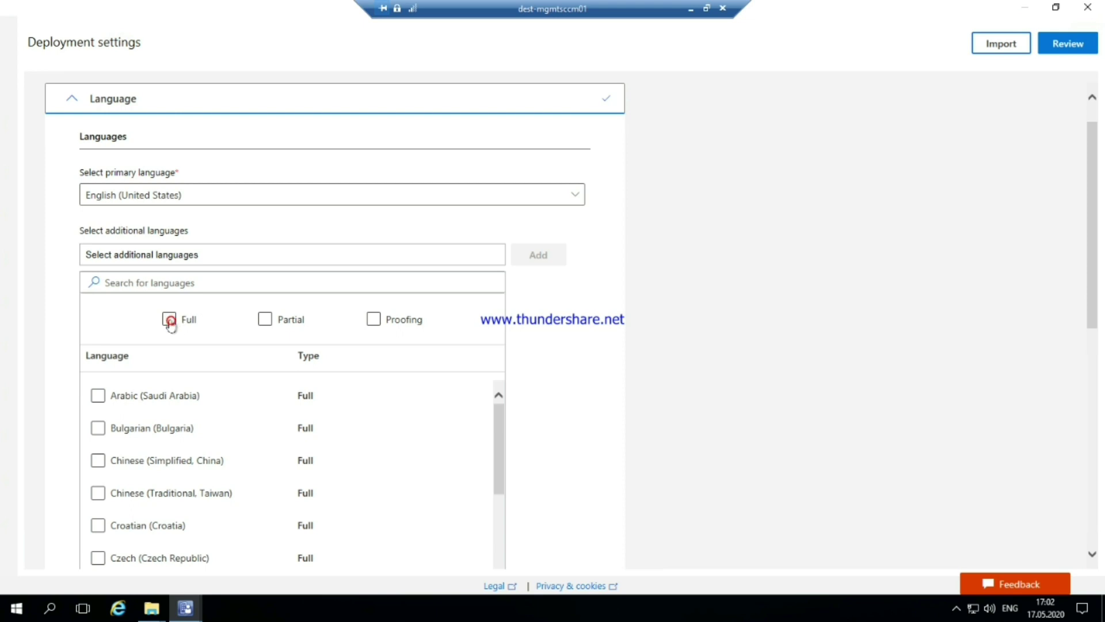
{"action": "left_click", "coordinate": [372, 322]}
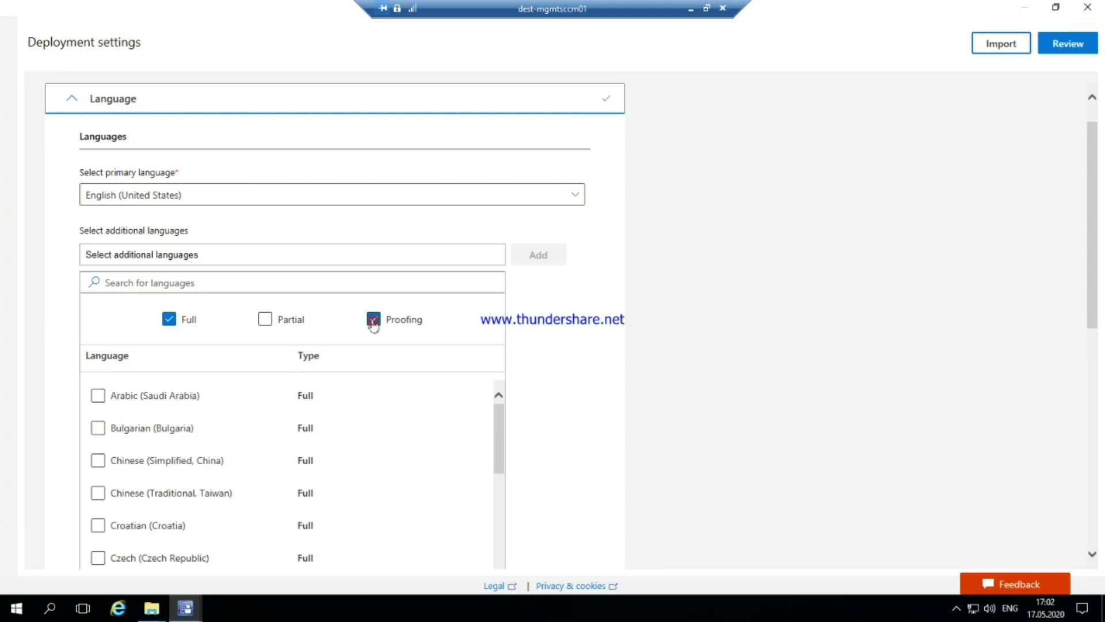
Step: Select Chinese (Simplified, China), Czech (Czech Republic), Dutch (Netherlands) and French (France) in the additional languages list
{"action": "left_click_drag", "start_coordinate": [1090, 190], "coordinate": [1092, 260]}
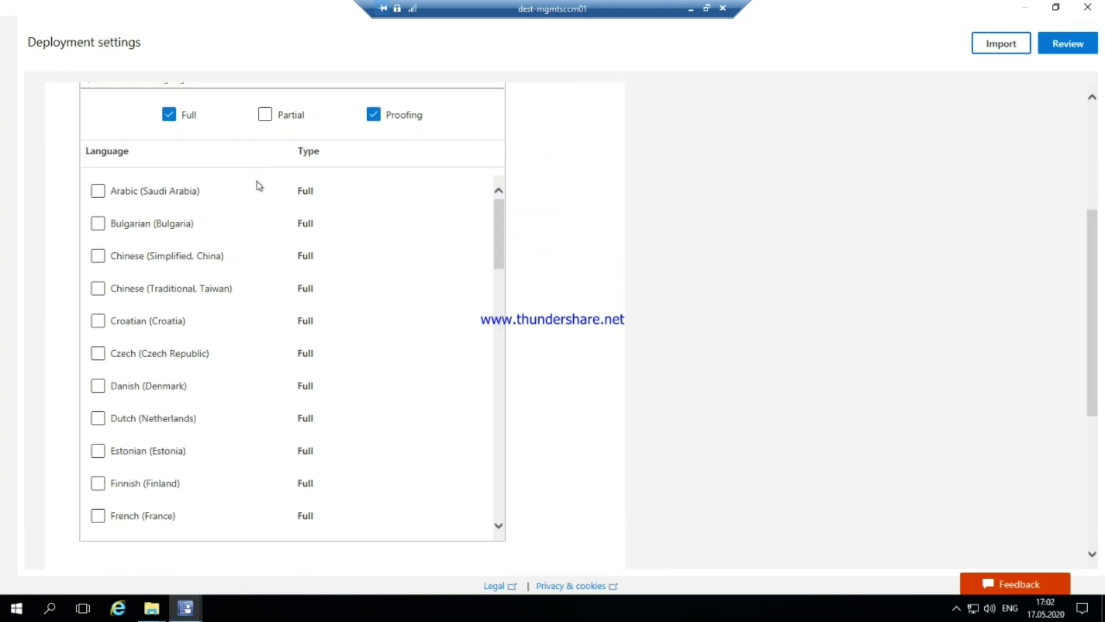
{"action": "left_click", "coordinate": [98, 256]}
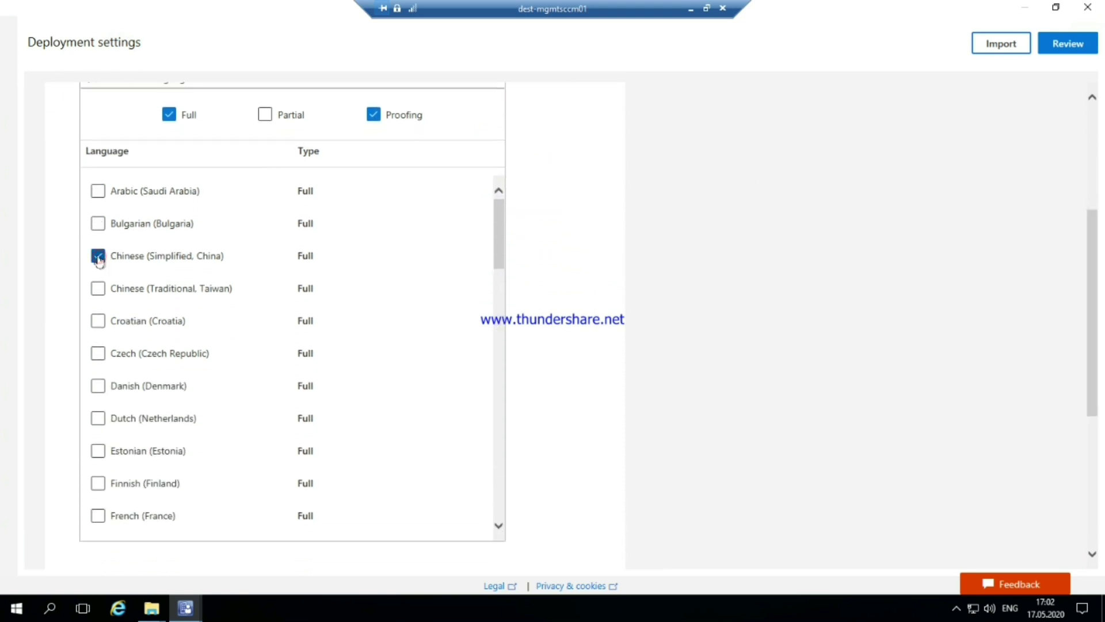
{"action": "left_click", "coordinate": [98, 353]}
{"action": "left_click", "coordinate": [98, 419]}
{"action": "left_click", "coordinate": [98, 515]}
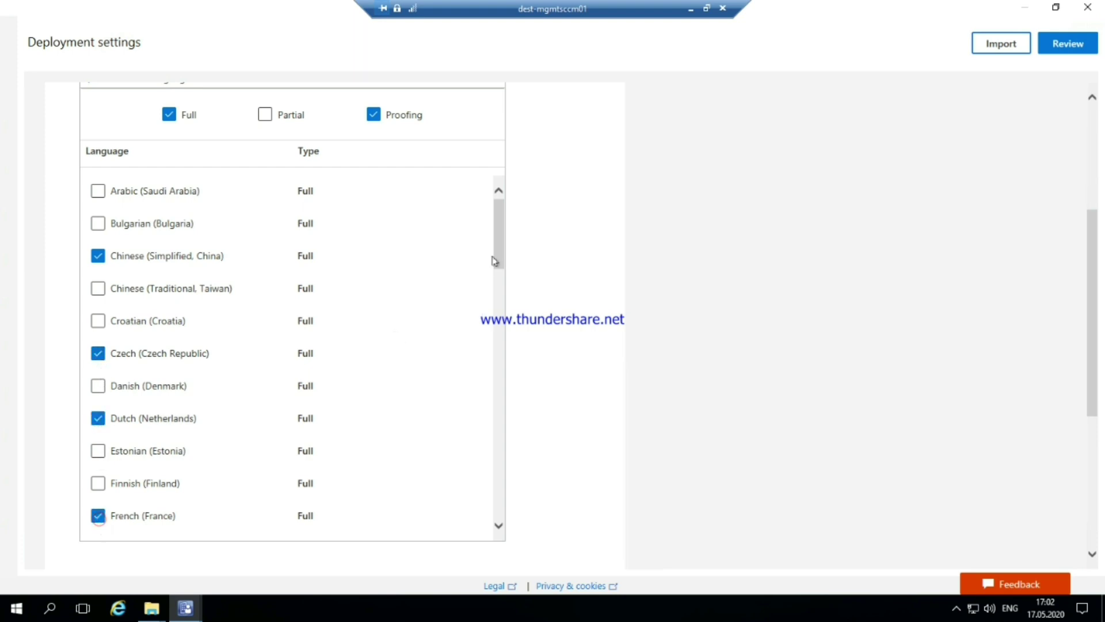
Step: Select German (Germany), Italian (Italy), Japanese (Japan) and Korean (Korea) in the additional languages list
{"action": "left_click_drag", "start_coordinate": [494, 260], "coordinate": [500, 323]}
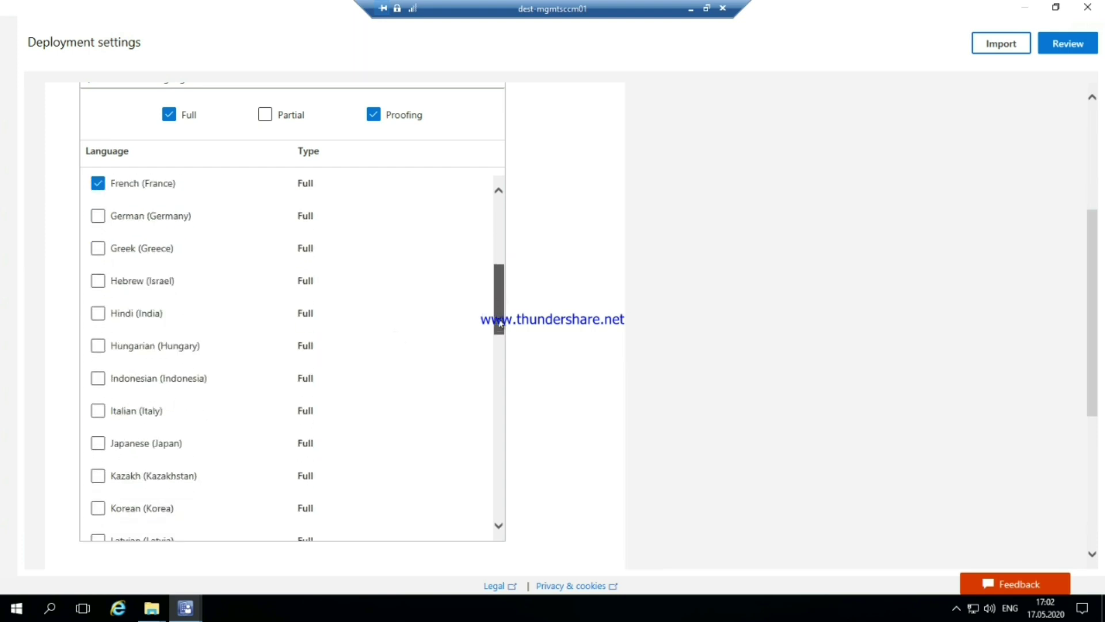
{"action": "left_click", "coordinate": [97, 216]}
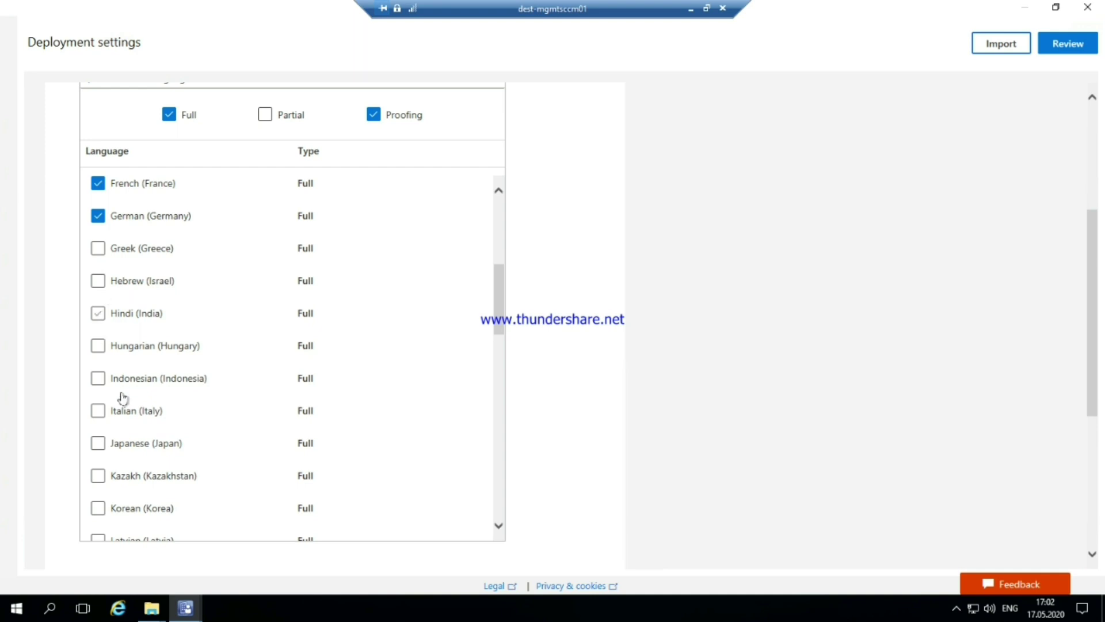
{"action": "left_click", "coordinate": [98, 410]}
{"action": "left_click", "coordinate": [97, 445]}
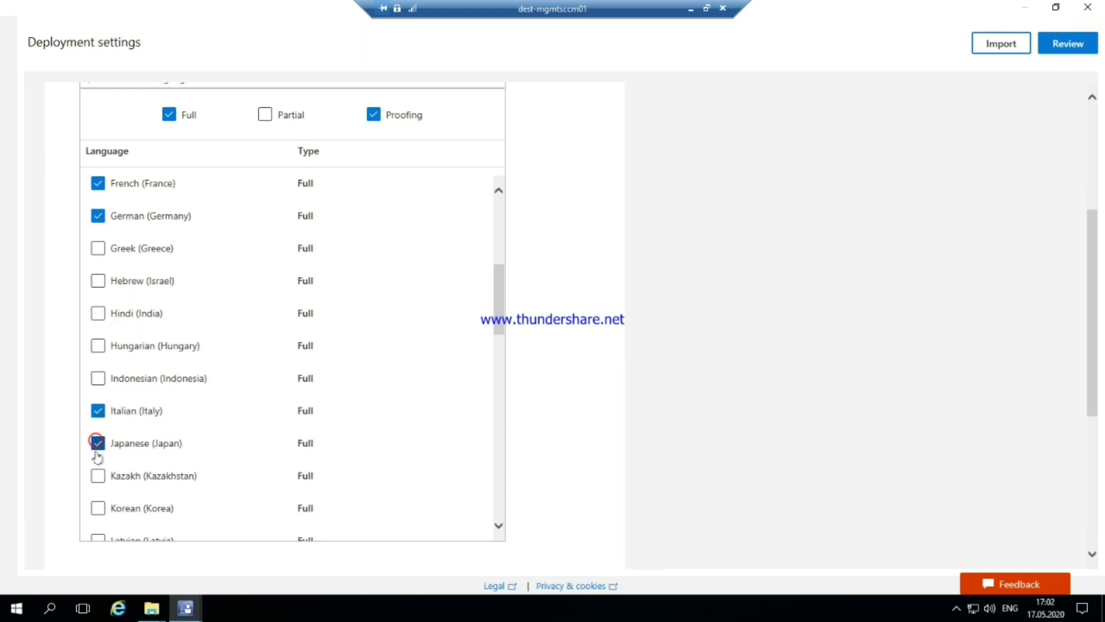
{"action": "left_click", "coordinate": [97, 509]}
Step: Select Polish (Poland), Portuguese (Brazil), Portuguese (Portugal), Romanian (Romania) and Russian (Russia) in the additional languages list
{"action": "scroll", "coordinate": [500, 345], "scroll_direction": "down", "scroll_amount": 5}
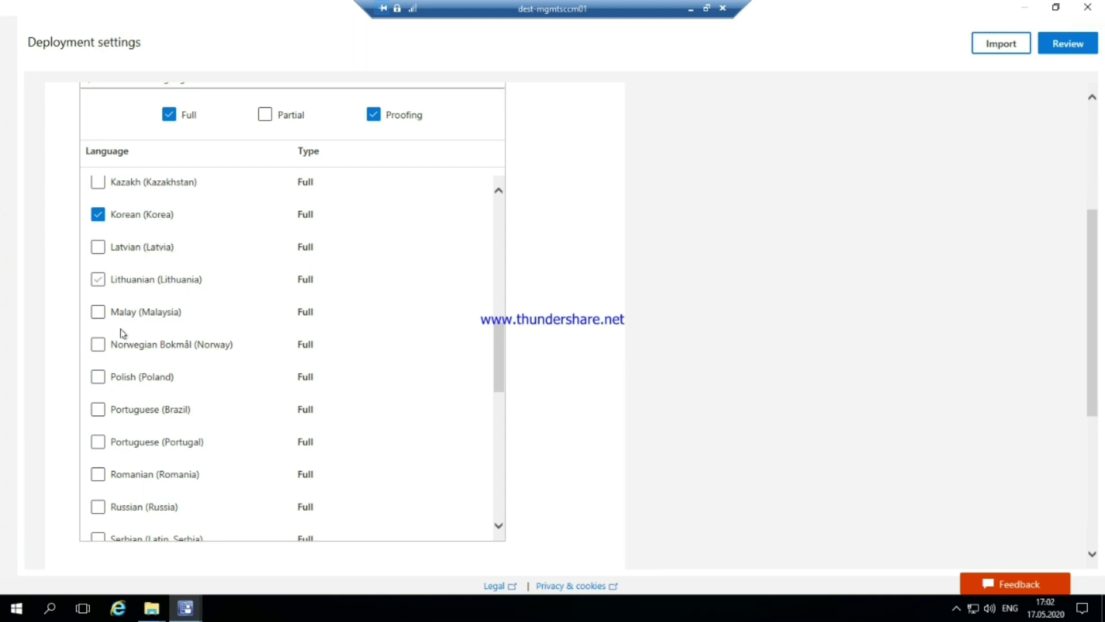
{"action": "left_click", "coordinate": [97, 377]}
{"action": "left_click", "coordinate": [97, 410]}
{"action": "left_click", "coordinate": [97, 441]}
{"action": "left_click", "coordinate": [98, 474]}
{"action": "left_click", "coordinate": [97, 506]}
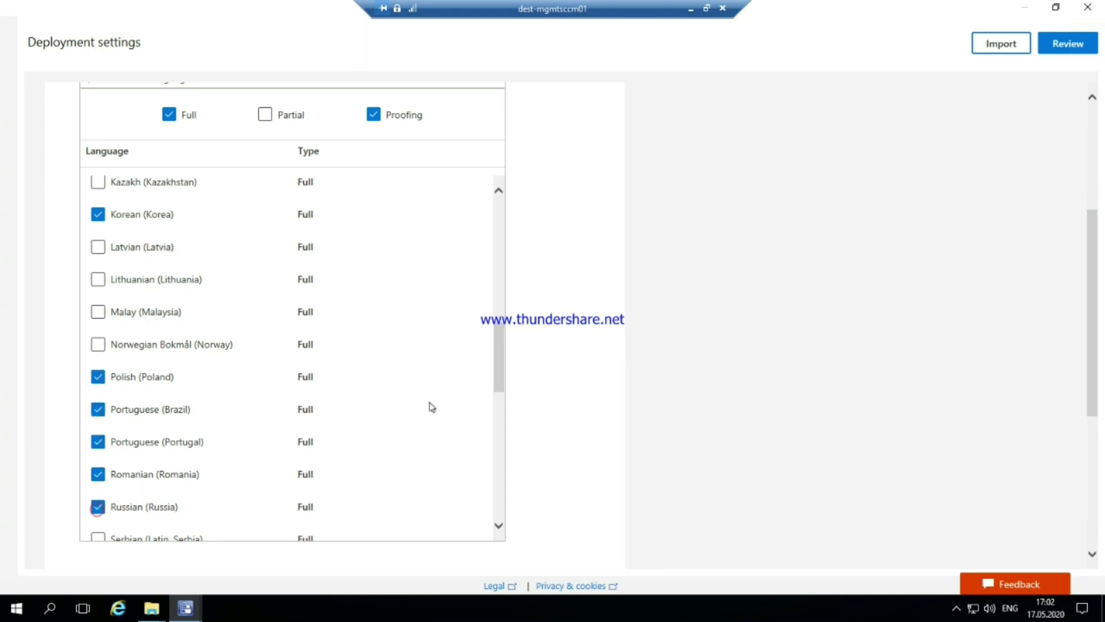
Step: Select Slovak (Slovakia), Slovenian (Slovenia), Spanish (Spain, International Sort), Thai (Thailand) and Turkish (Turkey) in the additional languages list
{"action": "left_click_drag", "start_coordinate": [499, 371], "coordinate": [500, 436]}
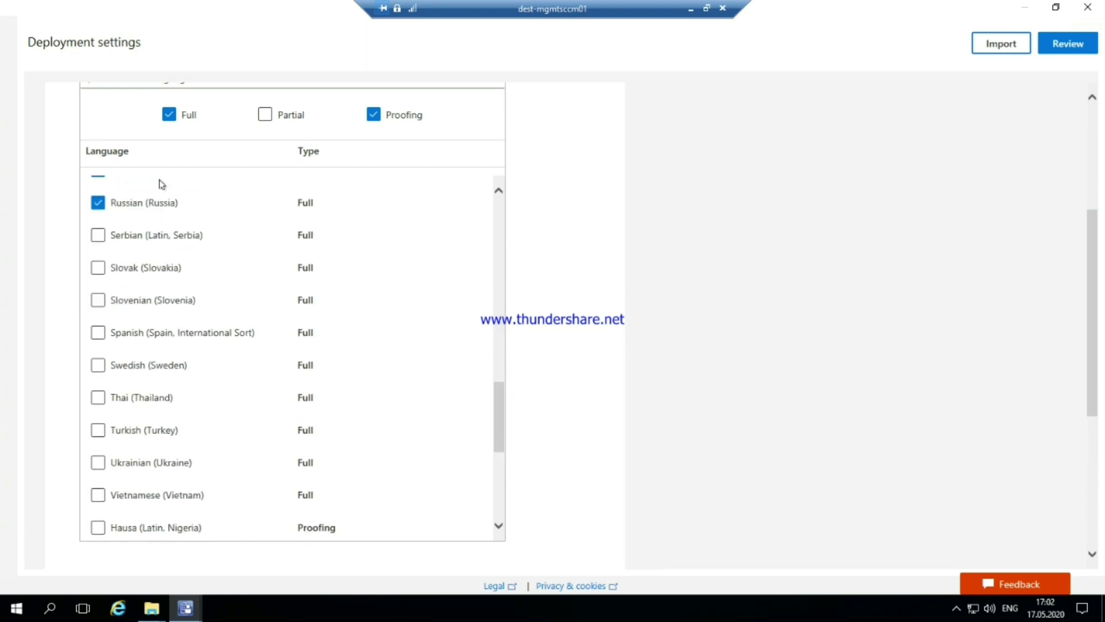
{"action": "left_click", "coordinate": [98, 268]}
{"action": "left_click", "coordinate": [97, 303]}
{"action": "left_click", "coordinate": [97, 332]}
{"action": "left_click", "coordinate": [98, 398]}
{"action": "left_click", "coordinate": [372, 436]}
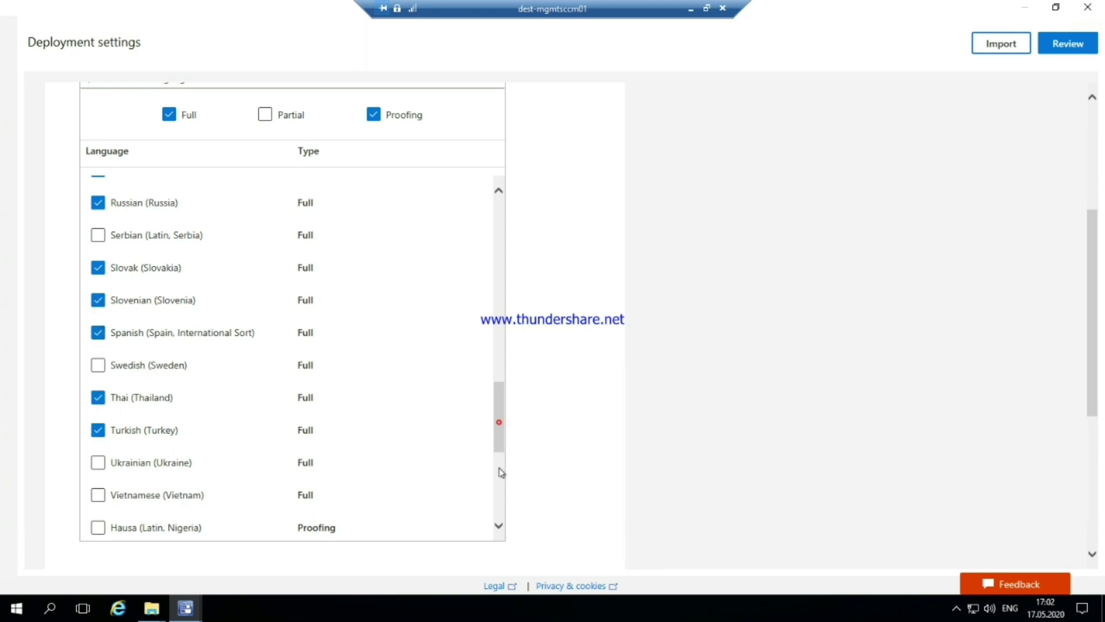
Step: Check the rest of the language list and add the selected additional languages to the configuration
{"action": "scroll", "coordinate": [498, 438], "scroll_direction": "down", "scroll_amount": 4}
{"action": "left_click_drag", "start_coordinate": [496, 424], "coordinate": [496, 317]}
{"action": "scroll", "coordinate": [1095, 348], "scroll_direction": "down", "scroll_amount": 3}
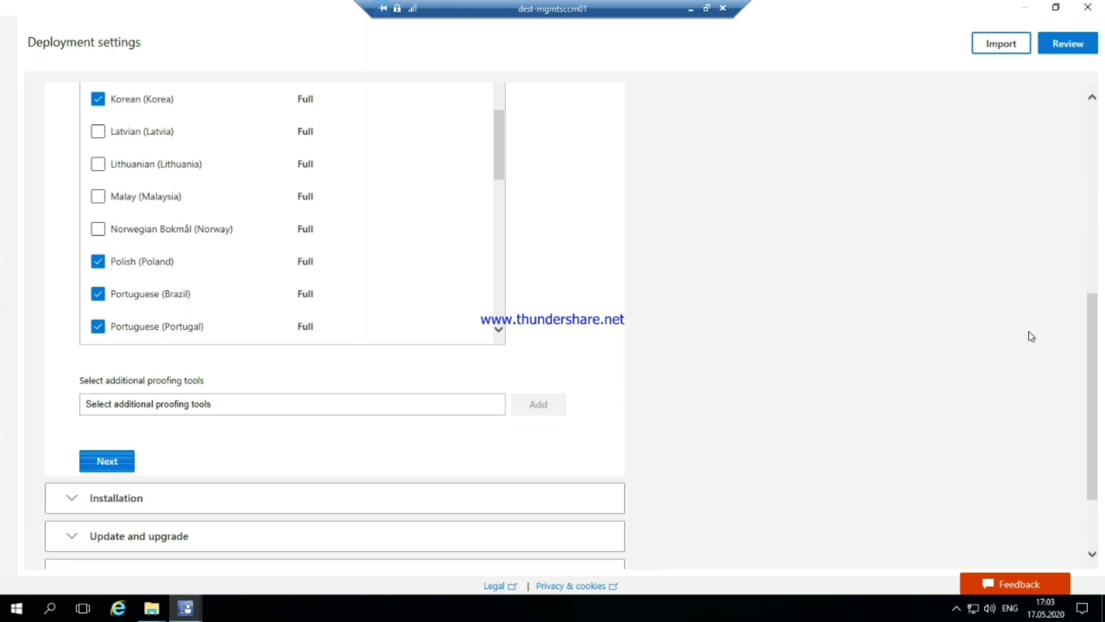
{"action": "left_click_drag", "start_coordinate": [1095, 375], "coordinate": [1095, 273]}
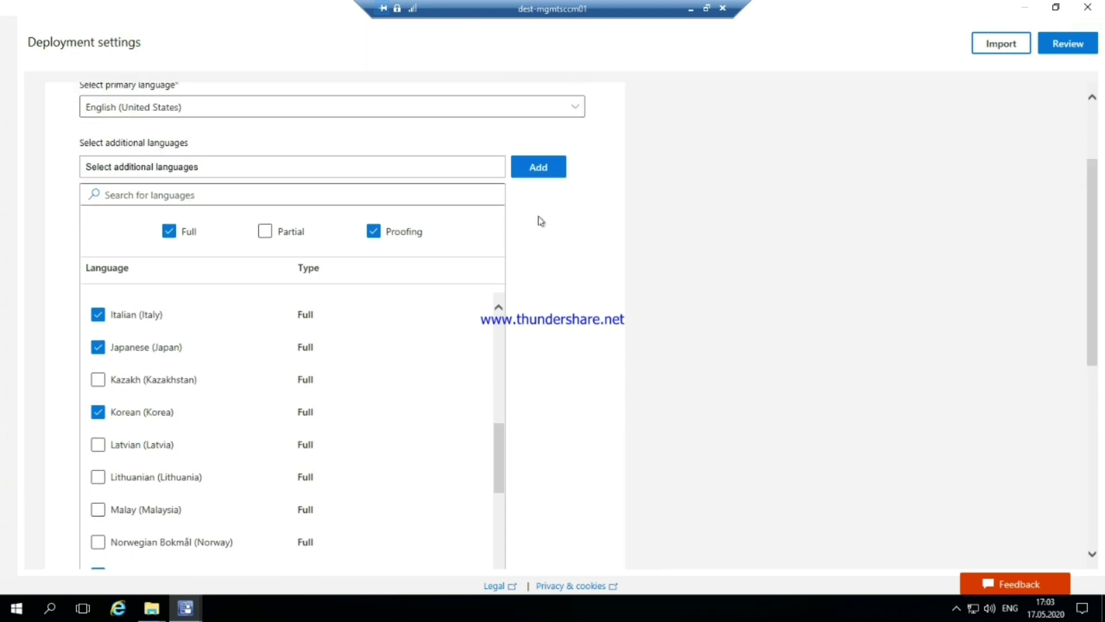
{"action": "left_click", "coordinate": [541, 170]}
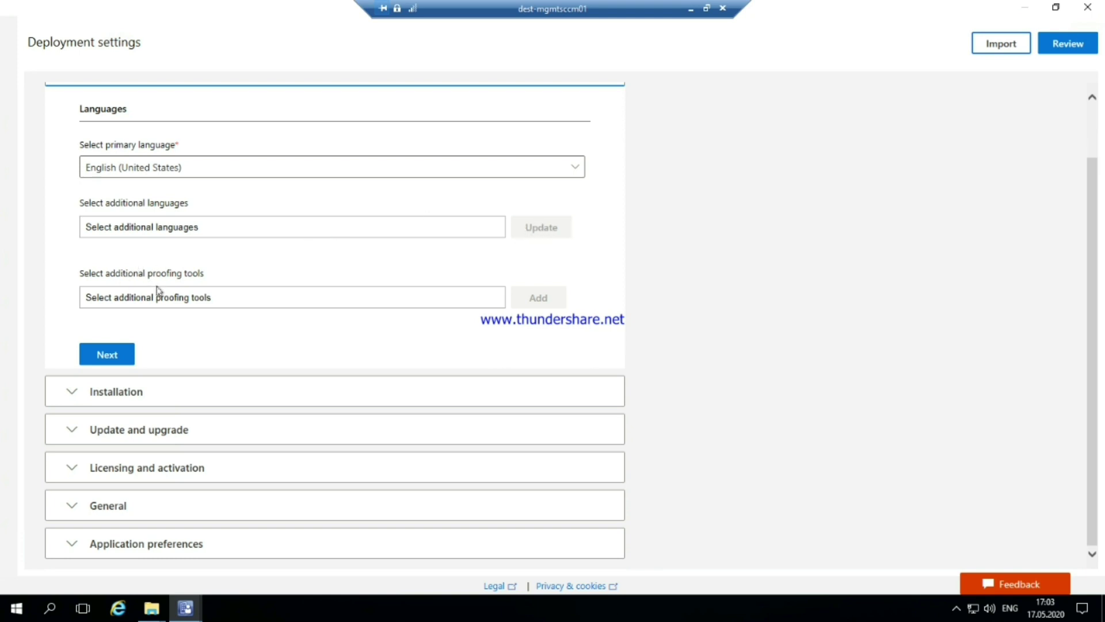
Step: Select Chinese (Simplified, China), Czech (Czech Republic), Dutch (Netherlands) and English (United States) in the additional proofing tools list
{"action": "left_click", "coordinate": [167, 298]}
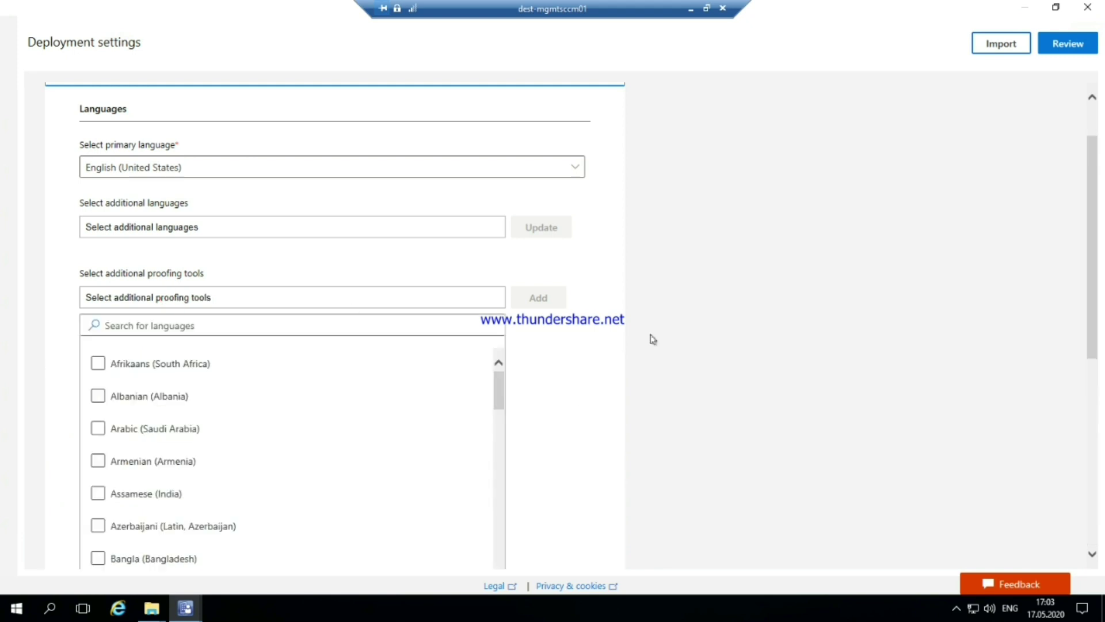
{"action": "scroll", "coordinate": [1094, 338], "scroll_direction": "down", "scroll_amount": 3}
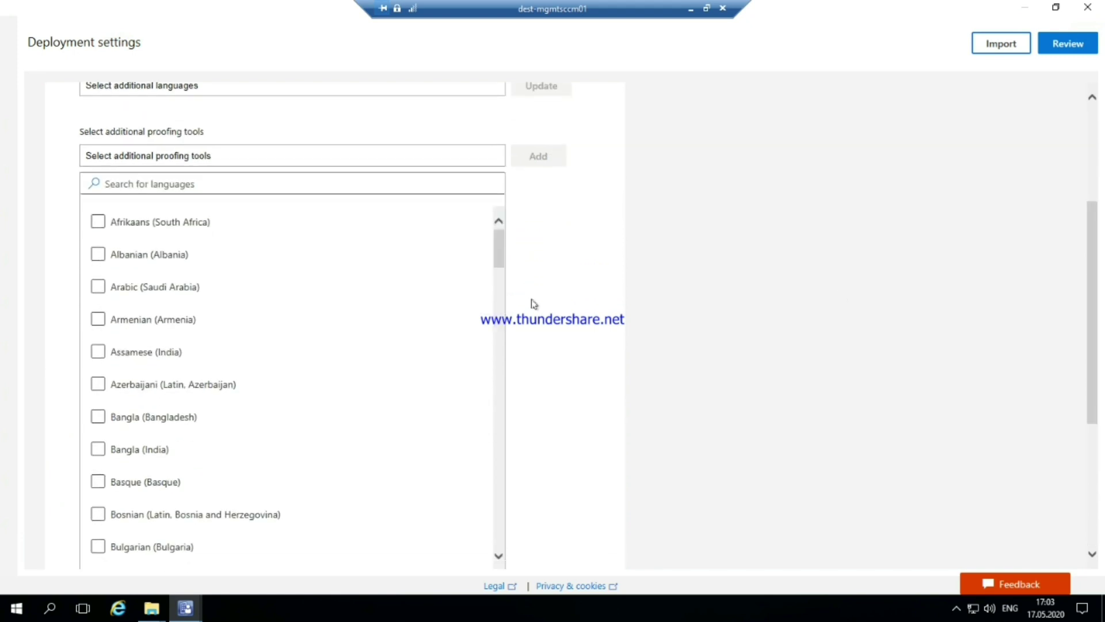
{"action": "left_click_drag", "start_coordinate": [498, 259], "coordinate": [500, 292]}
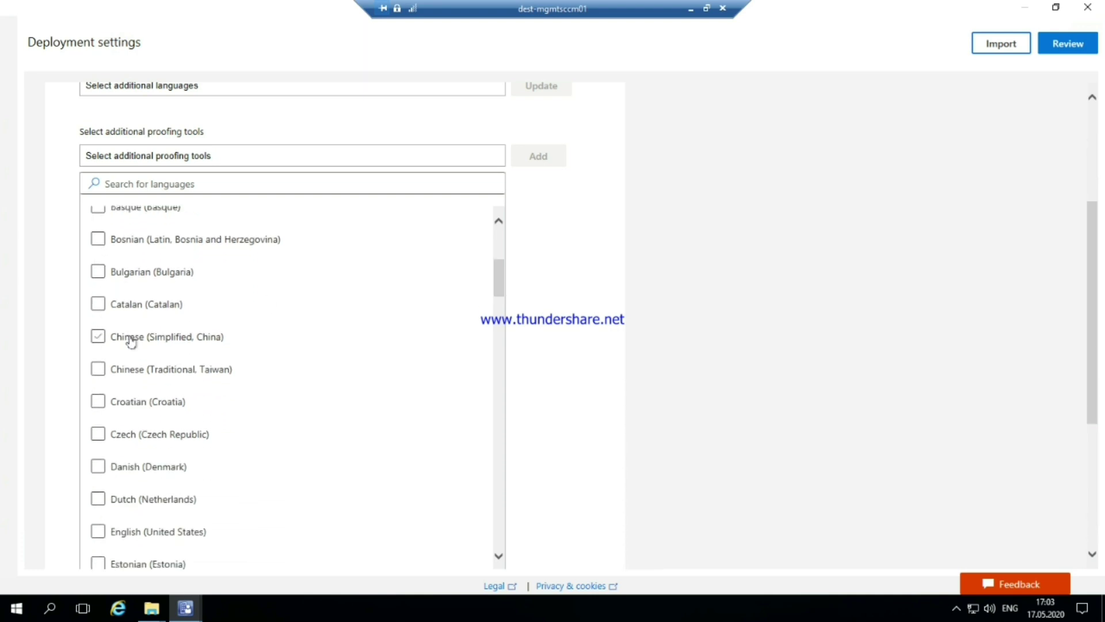
{"action": "left_click", "coordinate": [98, 337]}
{"action": "left_click", "coordinate": [98, 434]}
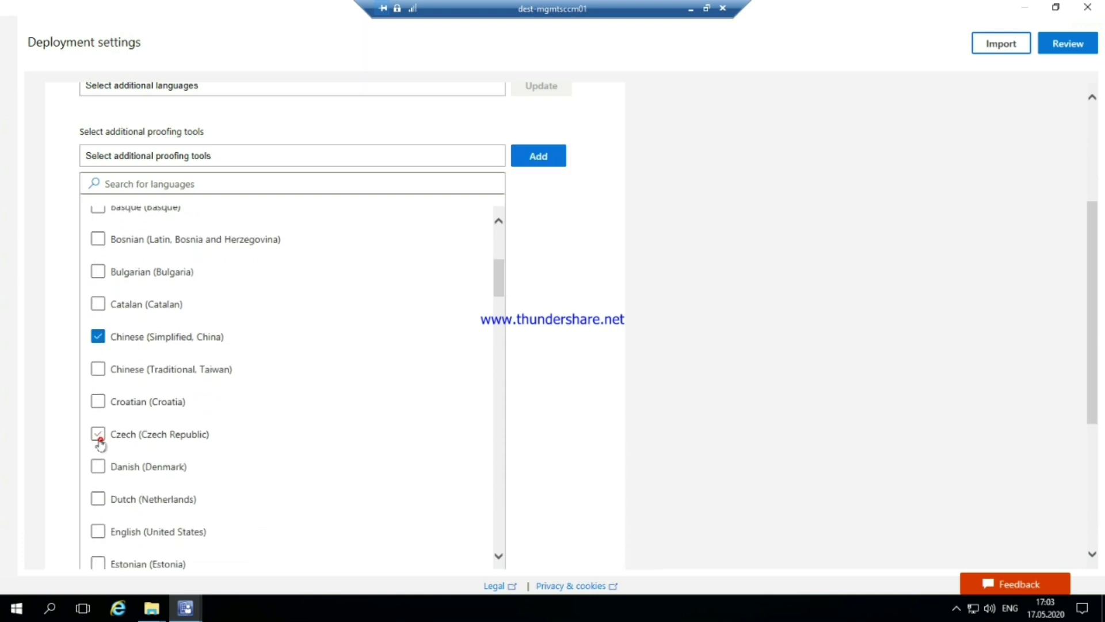
{"action": "left_click", "coordinate": [99, 500]}
{"action": "left_click", "coordinate": [98, 530]}
Step: Select French (France), German (Germany), Hungarian (Hungary), Italian (Italy), Japanese (Japan) and Korean (Korea) in the additional proofing tools list
{"action": "left_click_drag", "start_coordinate": [496, 288], "coordinate": [496, 320]}
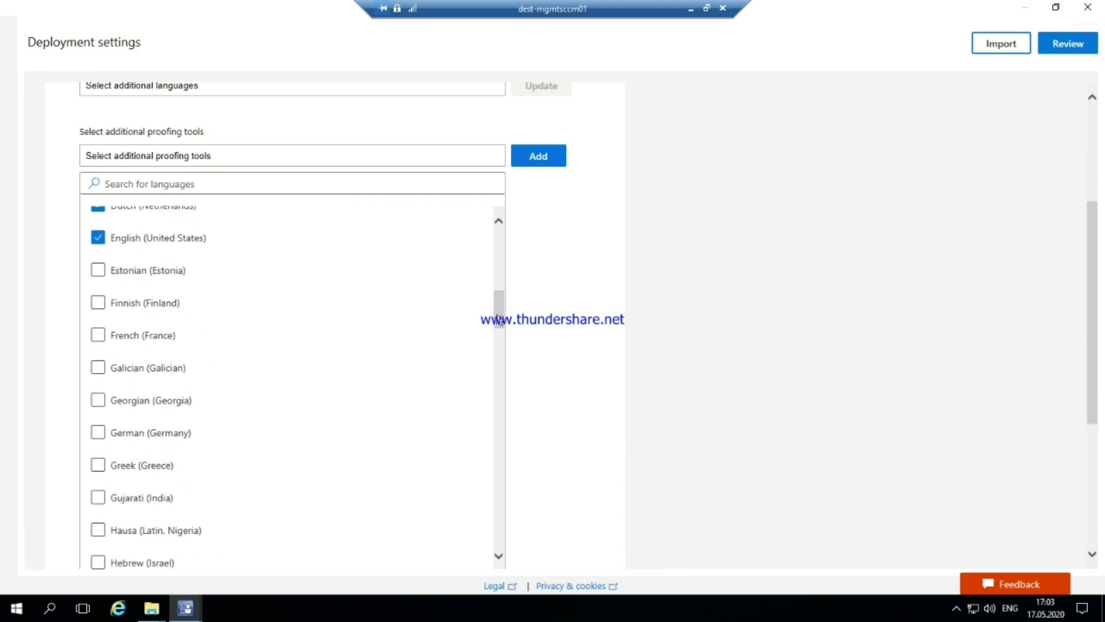
{"action": "left_click", "coordinate": [97, 335]}
{"action": "left_click", "coordinate": [99, 432]}
{"action": "left_click_drag", "start_coordinate": [496, 313], "coordinate": [501, 348]}
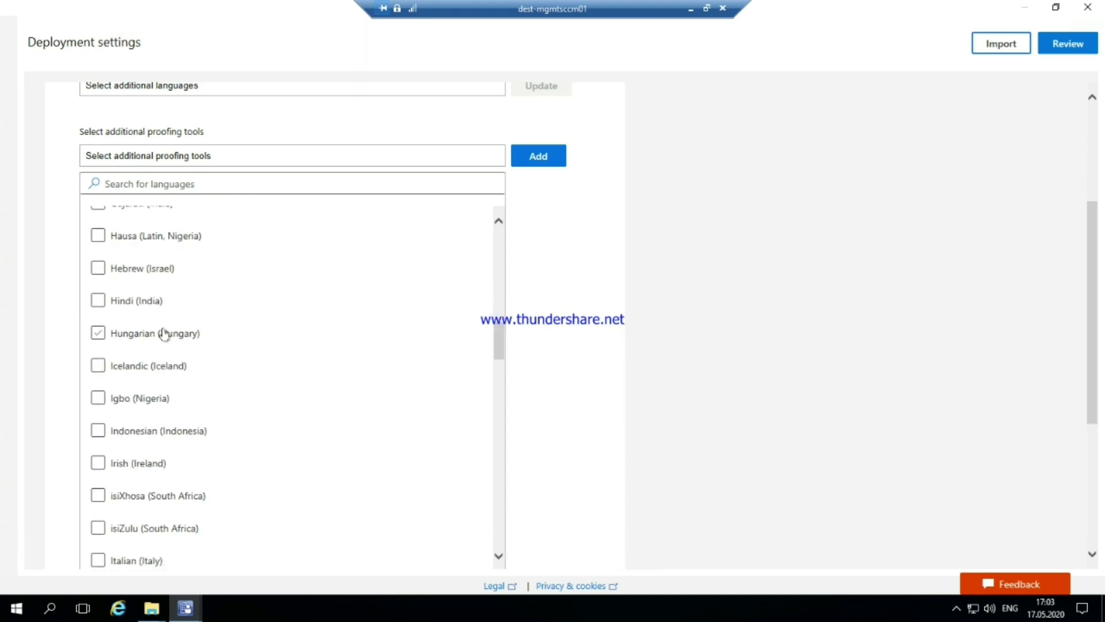
{"action": "left_click", "coordinate": [99, 335]}
{"action": "left_click", "coordinate": [97, 560]}
{"action": "left_click_drag", "start_coordinate": [497, 350], "coordinate": [500, 390]}
{"action": "left_click", "coordinate": [97, 214]}
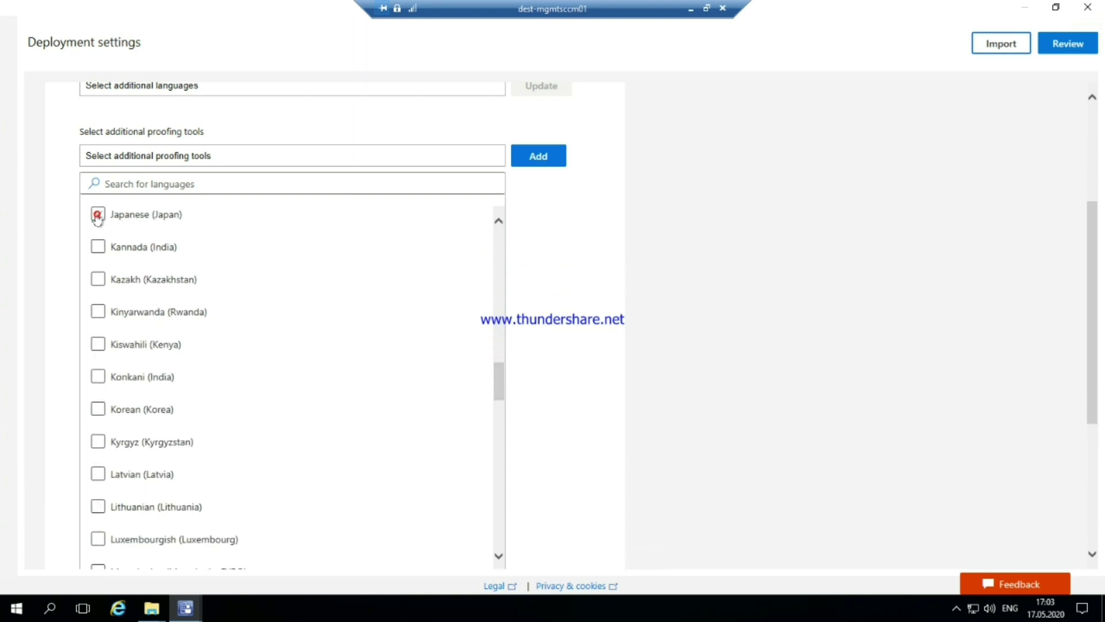
{"action": "left_click", "coordinate": [97, 410]}
Step: Select Polish (Poland), Portuguese (Brazil), Portuguese (Portugal), Romanian (Romania) and Russian (Russia) in the additional proofing tools list
{"action": "left_click_drag", "start_coordinate": [505, 384], "coordinate": [500, 448]}
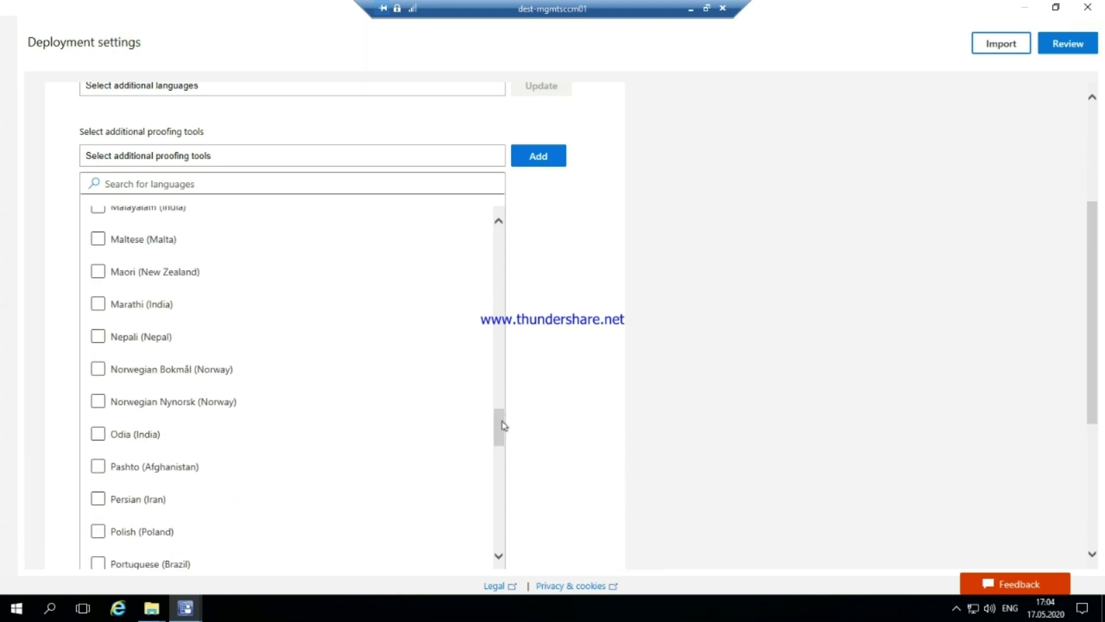
{"action": "mouse_move", "coordinate": [504, 425]}
{"action": "left_mouse_down"}
{"action": "mouse_move", "coordinate": [500, 400]}
{"action": "mouse_move", "coordinate": [495, 443]}
{"action": "left_mouse_up"}
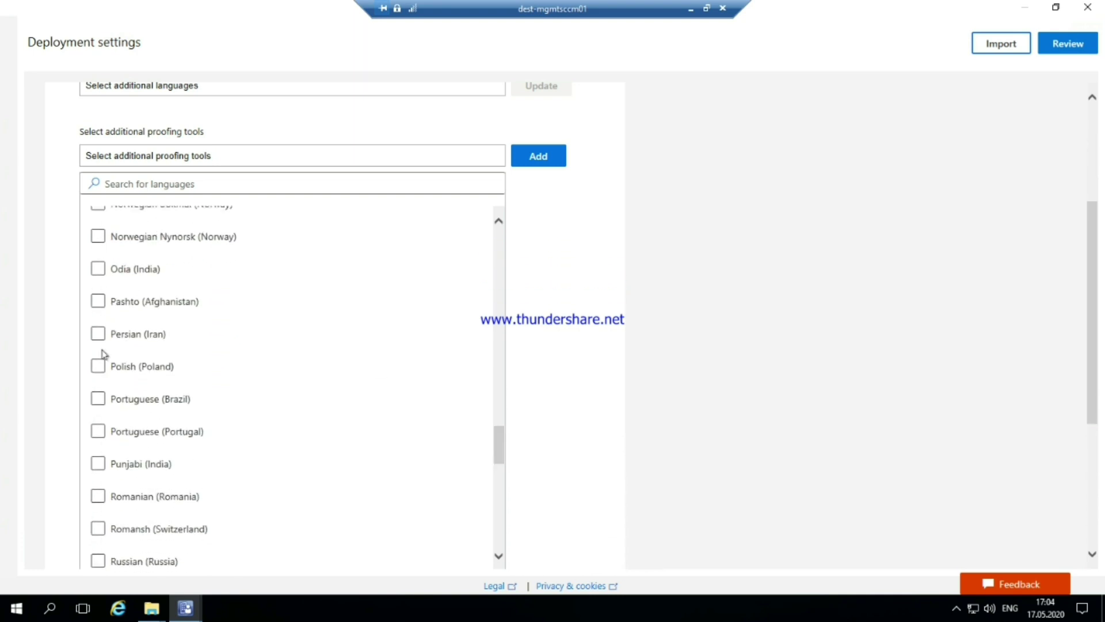
{"action": "left_click", "coordinate": [99, 368]}
{"action": "left_click", "coordinate": [98, 398]}
{"action": "left_click", "coordinate": [96, 433]}
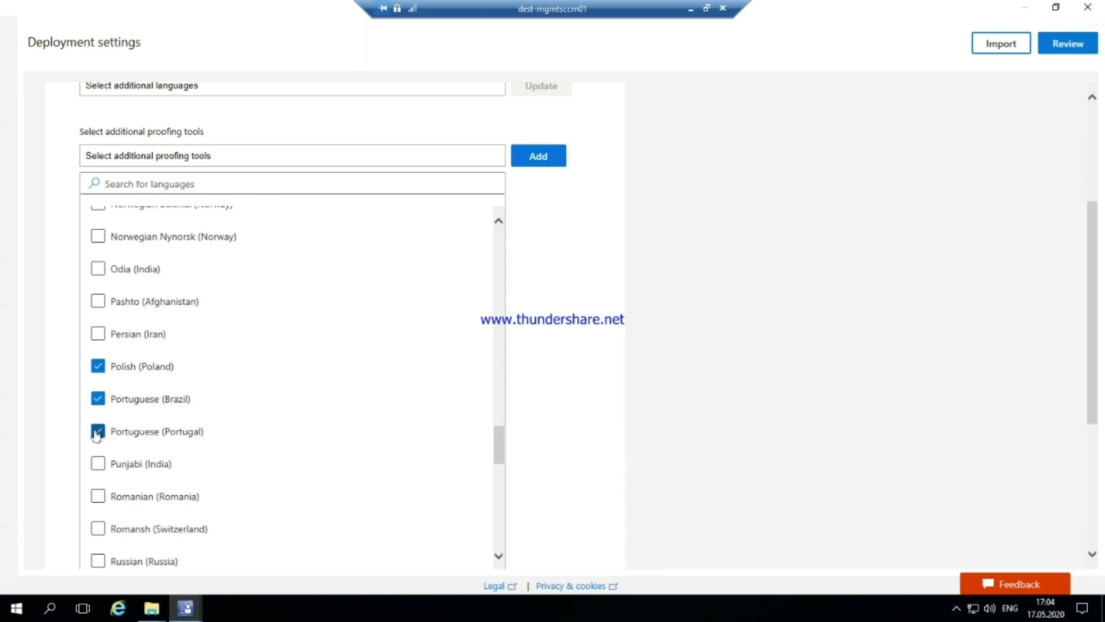
{"action": "left_click", "coordinate": [97, 497]}
{"action": "left_click", "coordinate": [97, 560]}
Step: Select Slovak (Slovakia), Slovenian (Slovenia), Spanish (Spain, International Sort), Thai (Thailand) and Turkish (Turkey) in the additional proofing tools list
{"action": "left_click_drag", "start_coordinate": [497, 443], "coordinate": [498, 492]}
{"action": "left_click", "coordinate": [98, 409]}
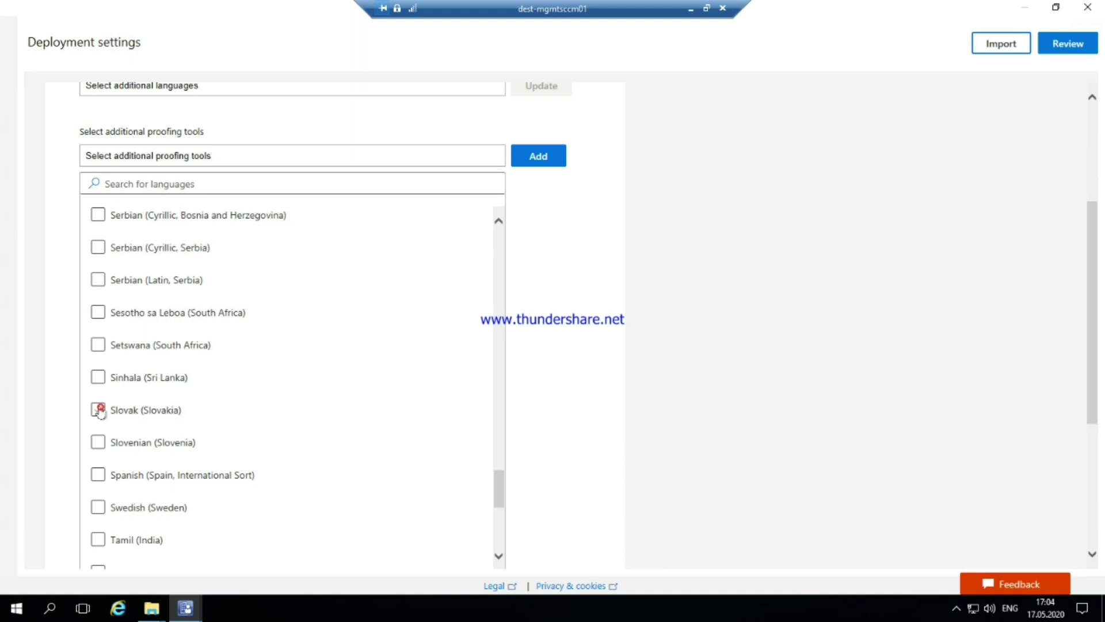
{"action": "left_click", "coordinate": [99, 443]}
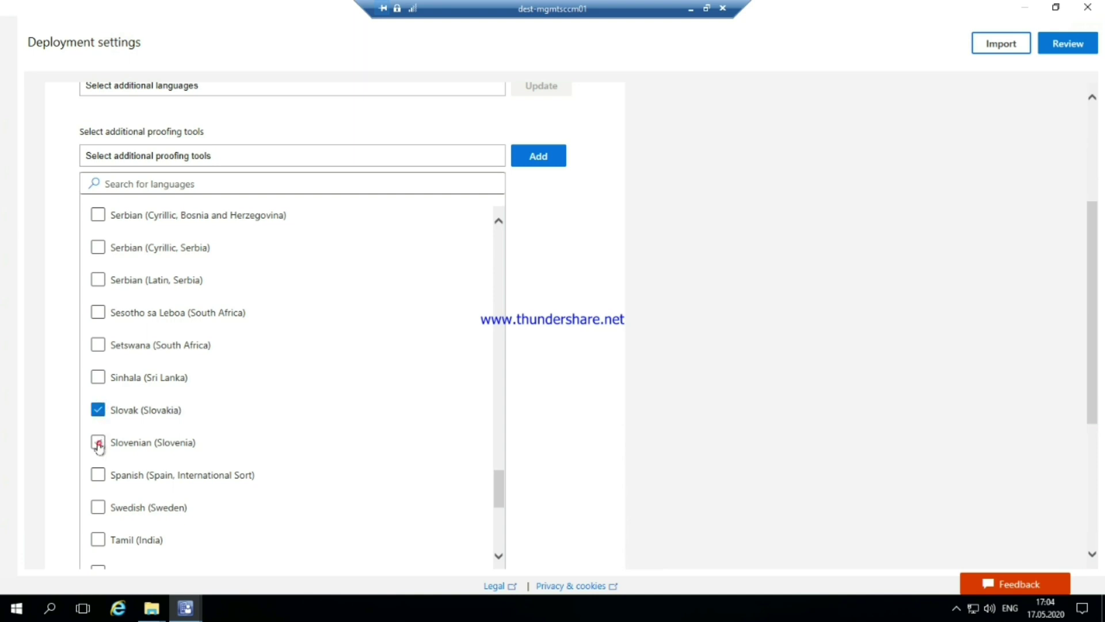
{"action": "left_click", "coordinate": [98, 475]}
{"action": "left_click_drag", "start_coordinate": [500, 490], "coordinate": [502, 525]}
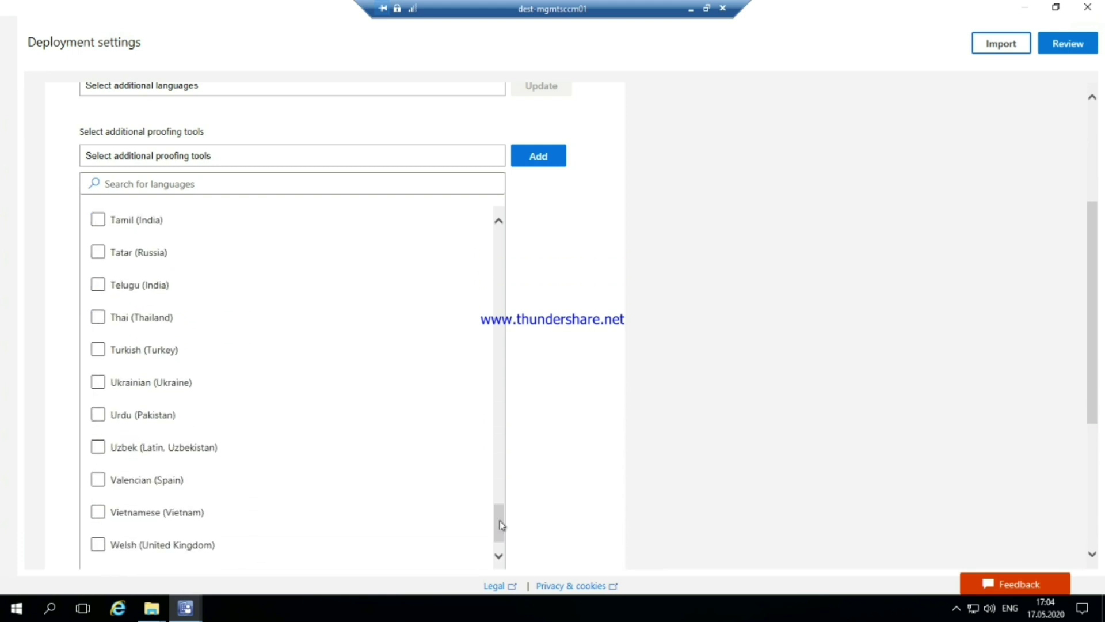
{"action": "left_click", "coordinate": [102, 319]}
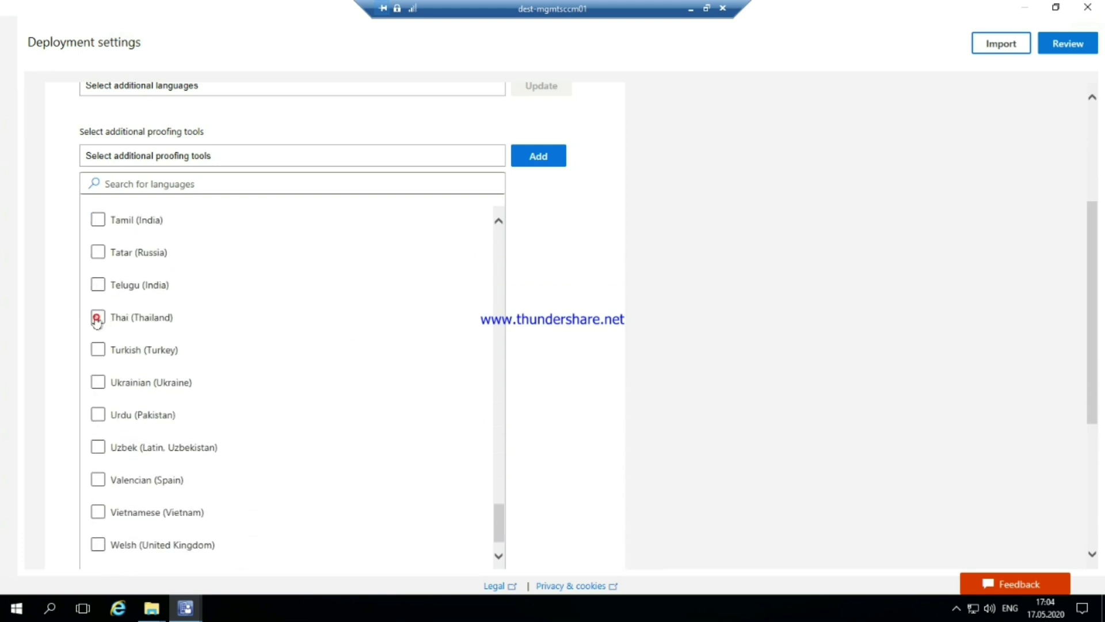
{"action": "left_click", "coordinate": [95, 349]}
Step: Add the selected proofing tools to the configuration and continue to the installation options
{"action": "scroll", "coordinate": [498, 515], "scroll_direction": "down", "scroll_amount": 1}
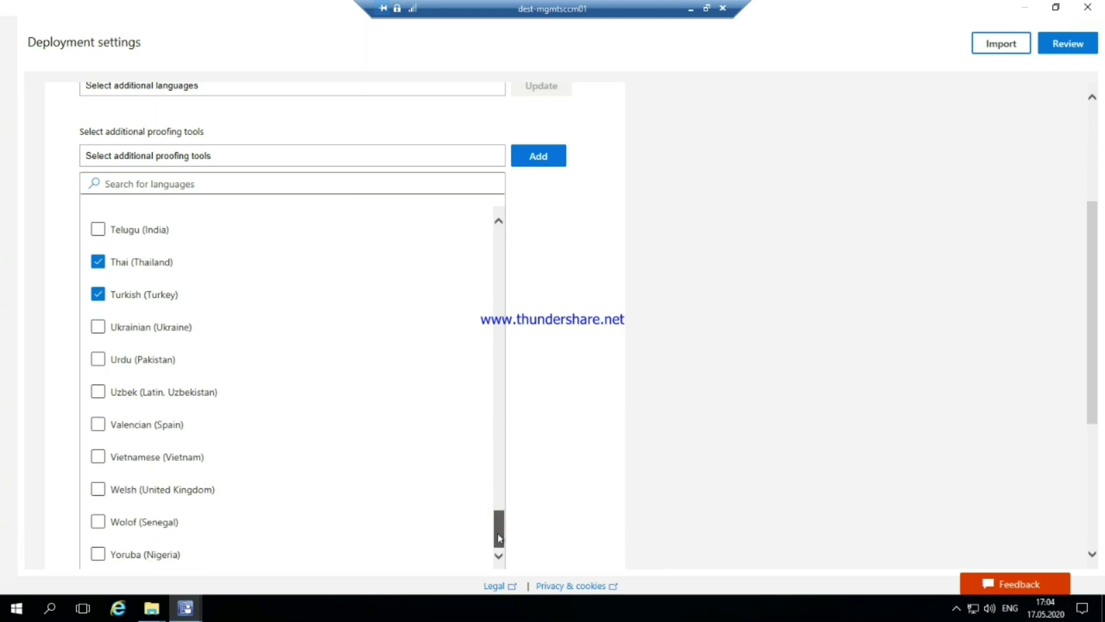
{"action": "scroll", "coordinate": [499, 518], "scroll_direction": "up", "scroll_amount": 3}
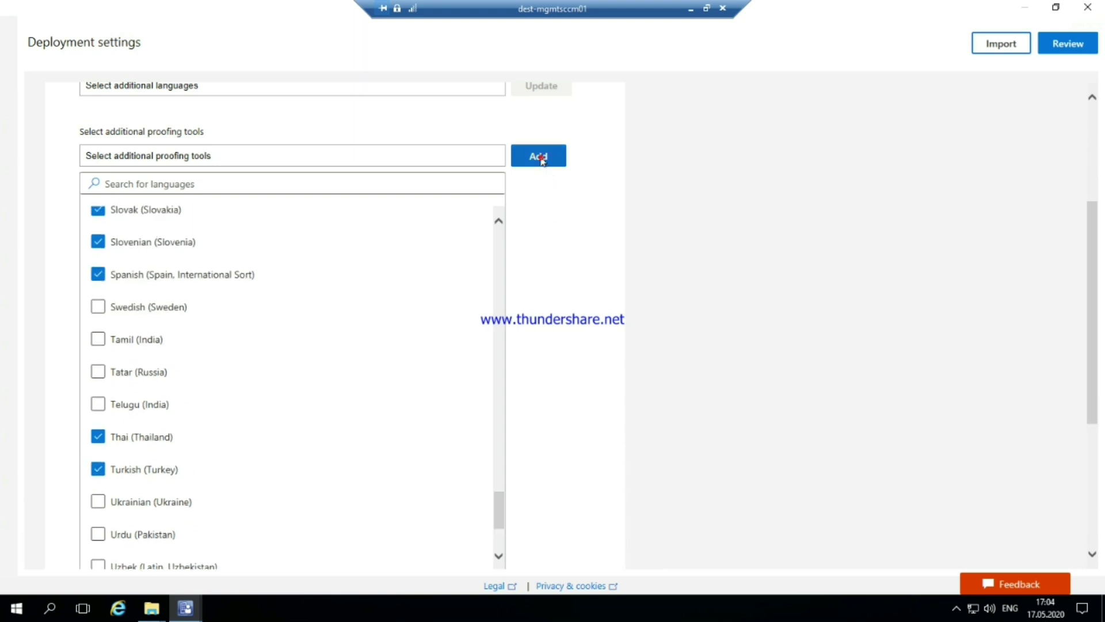
{"action": "left_click", "coordinate": [539, 157]}
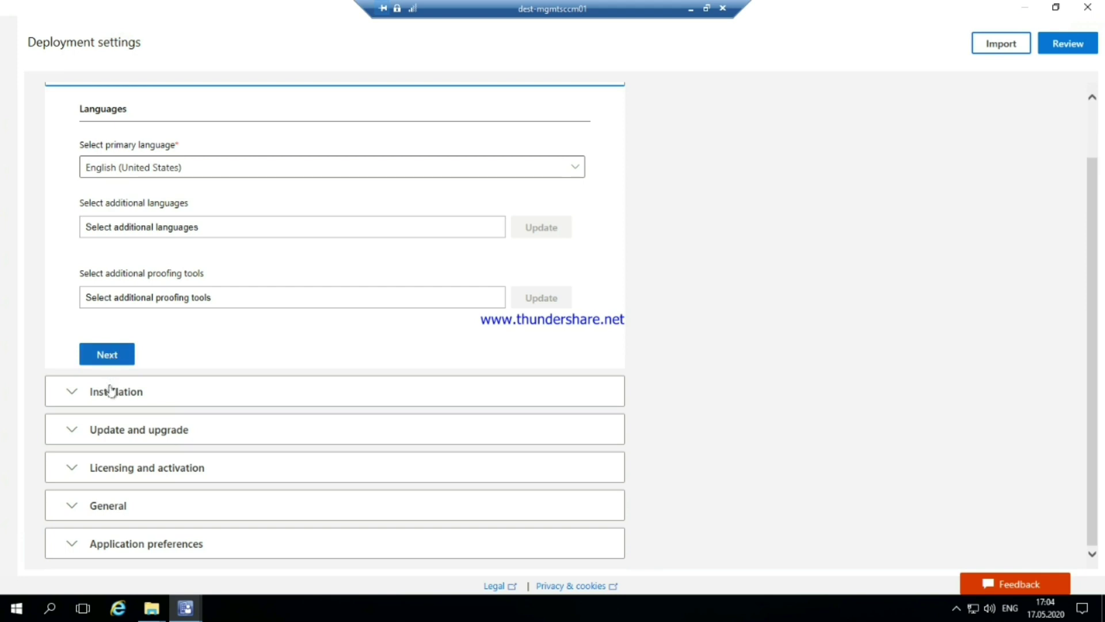
{"action": "left_click", "coordinate": [111, 354]}
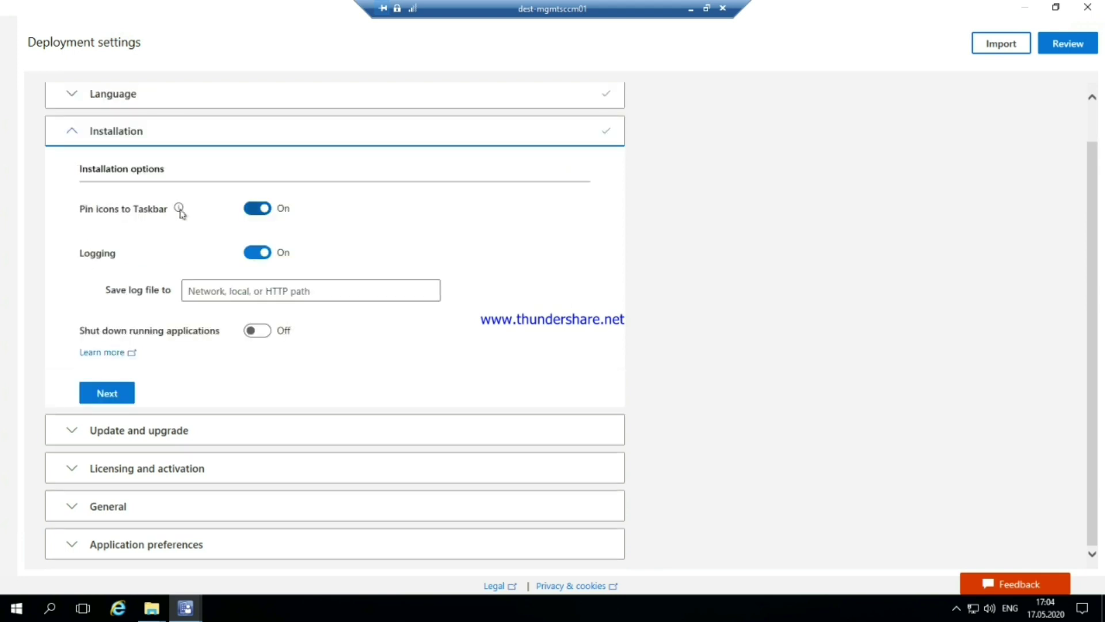
Step: Turn off pinning icons to the taskbar, save the log file to C:\Logs and turn on shutting down running applications
{"action": "left_click", "coordinate": [251, 209]}
{"action": "mouse_move", "coordinate": [179, 208]}
{"action": "left_click", "coordinate": [225, 295]}
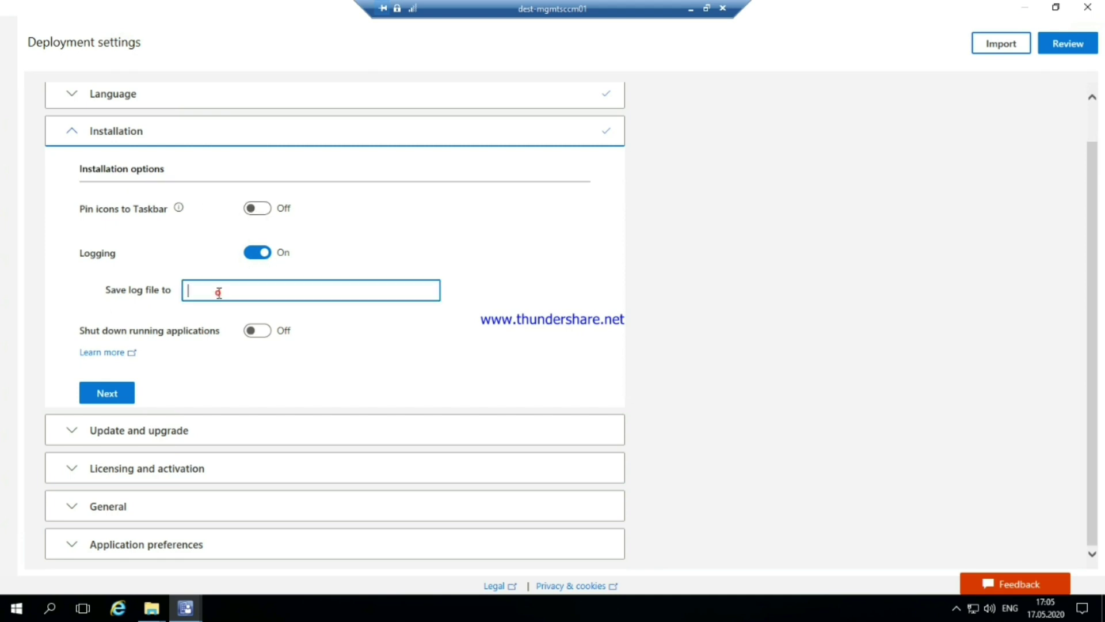
{"action": "type", "text": "C:\\Logs"}
{"action": "left_click", "coordinate": [257, 333]}
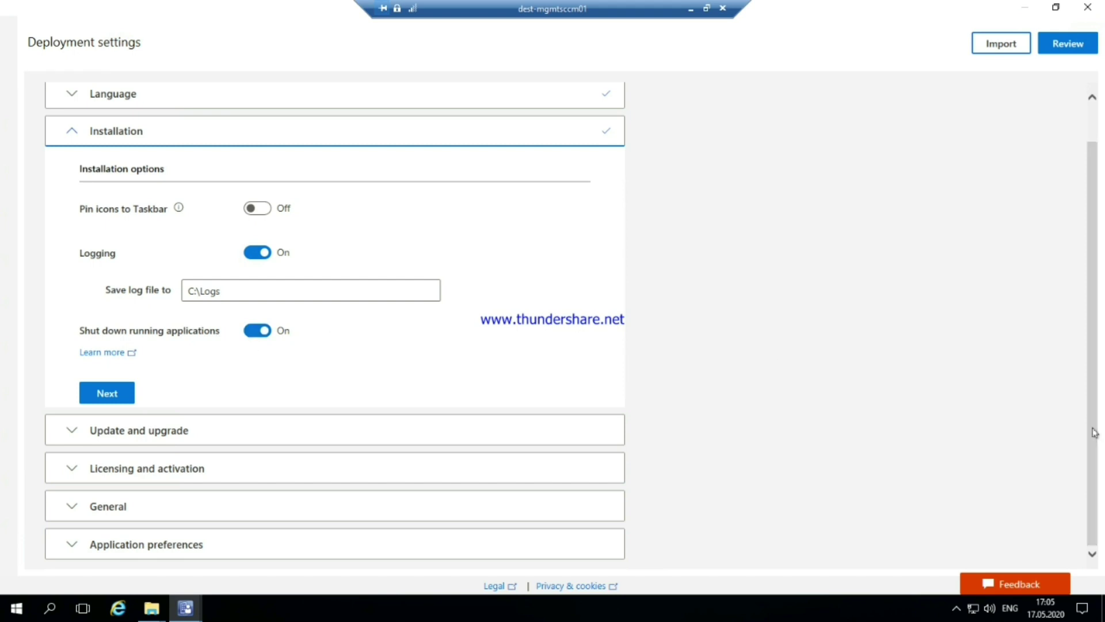
Step: Look up the FORCEAPPSHUTDOWN property in the online documentation for shutting down running applications
{"action": "left_click", "coordinate": [104, 354]}
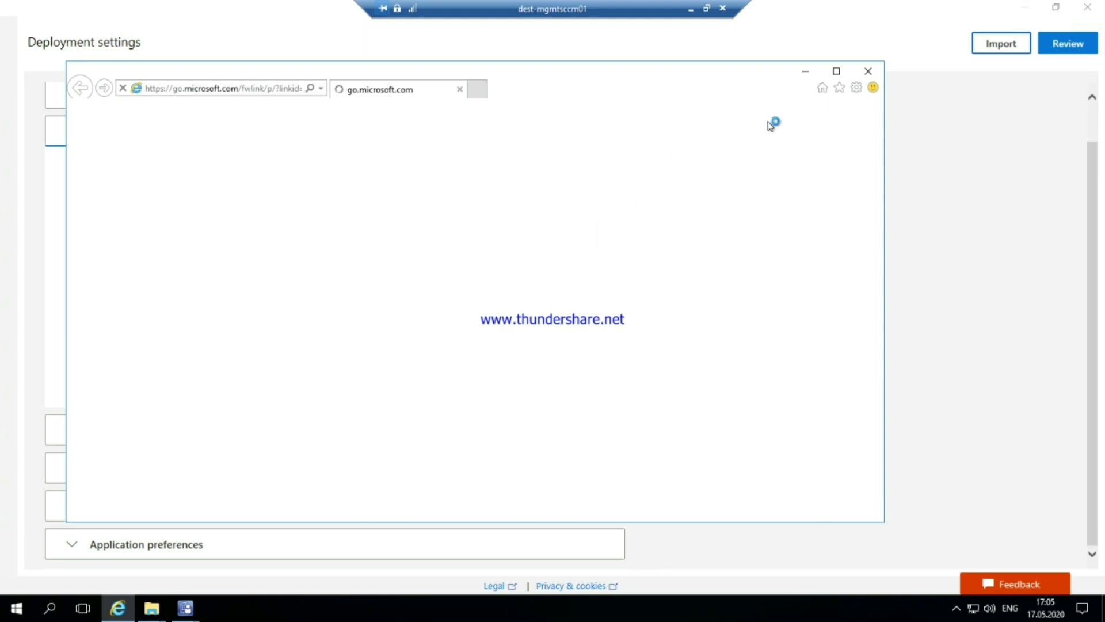
{"action": "left_click", "coordinate": [838, 71]}
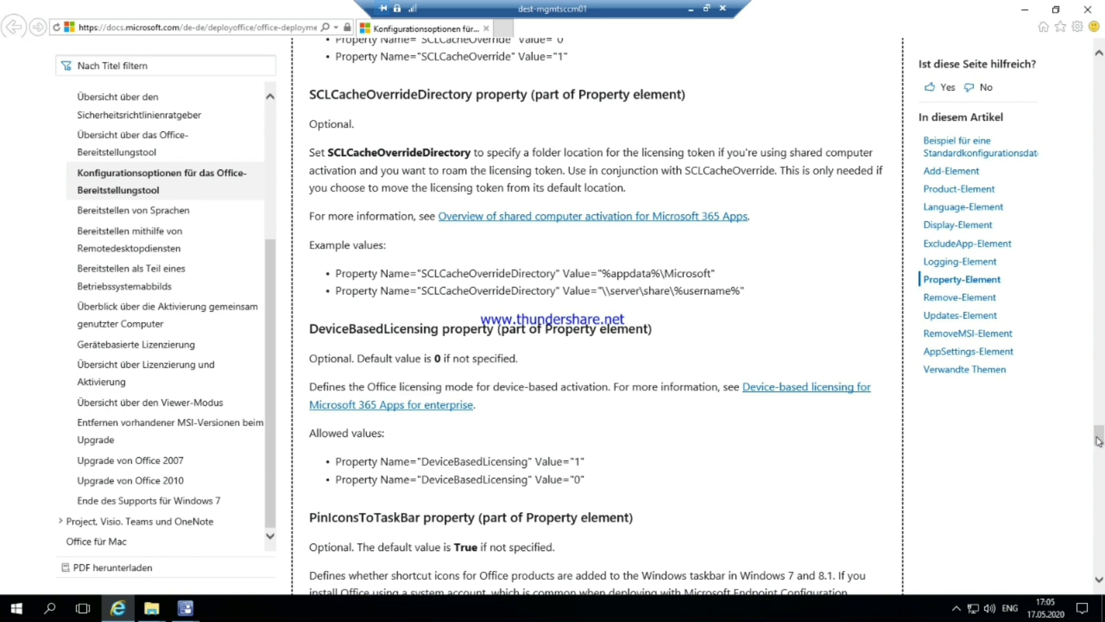
{"action": "left_click_drag", "start_coordinate": [1099, 431], "coordinate": [1100, 420]}
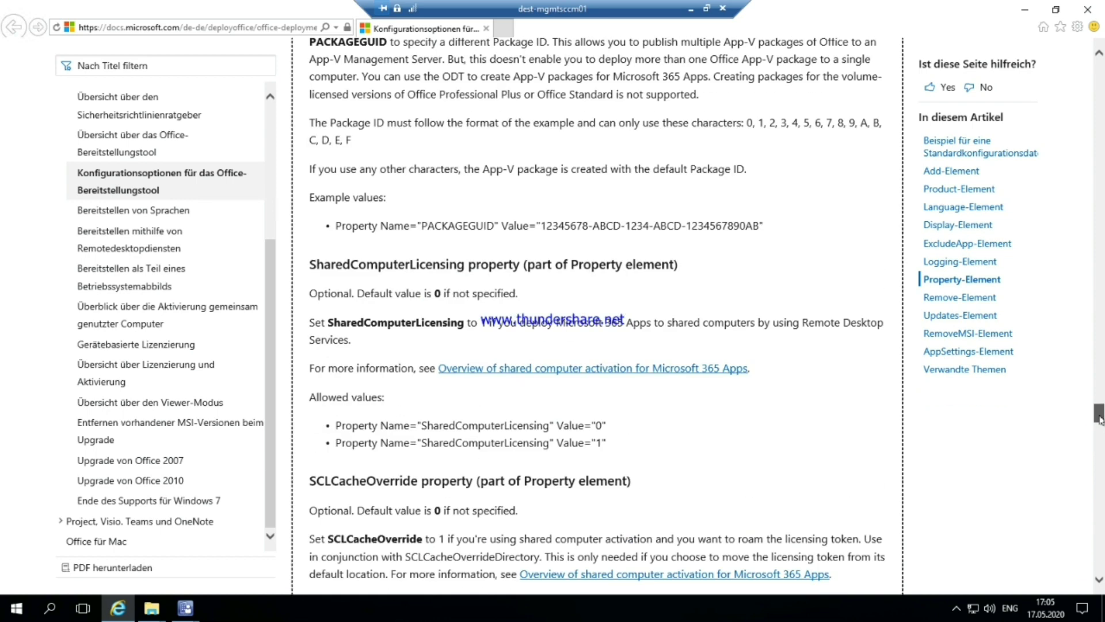
{"action": "left_click", "coordinate": [1090, 10]}
{"action": "left_click", "coordinate": [102, 352]}
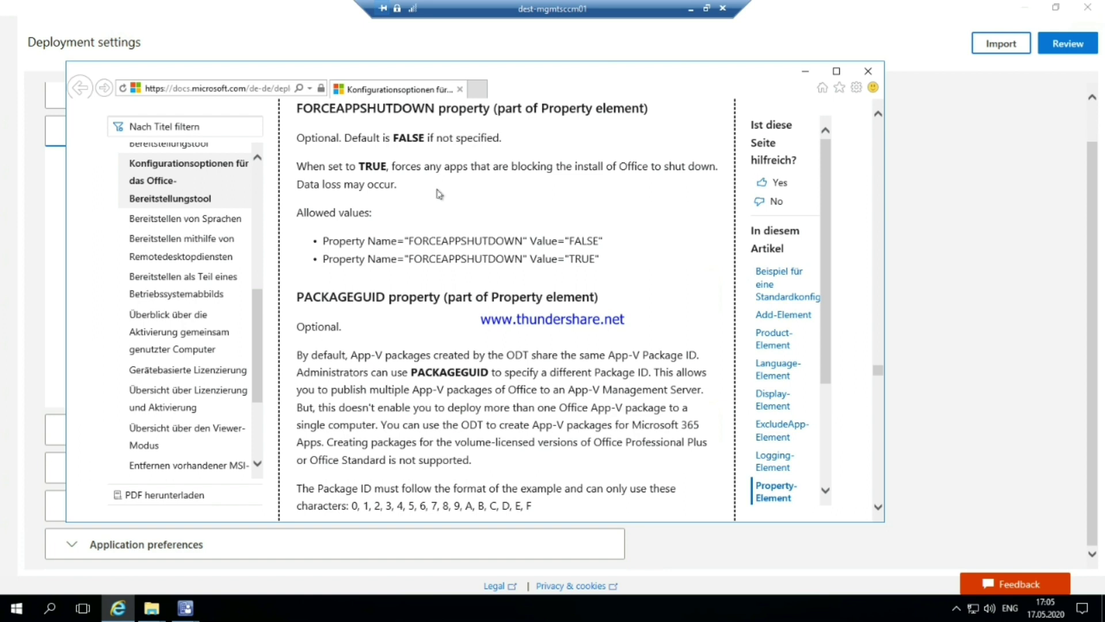
{"action": "left_click", "coordinate": [806, 71]}
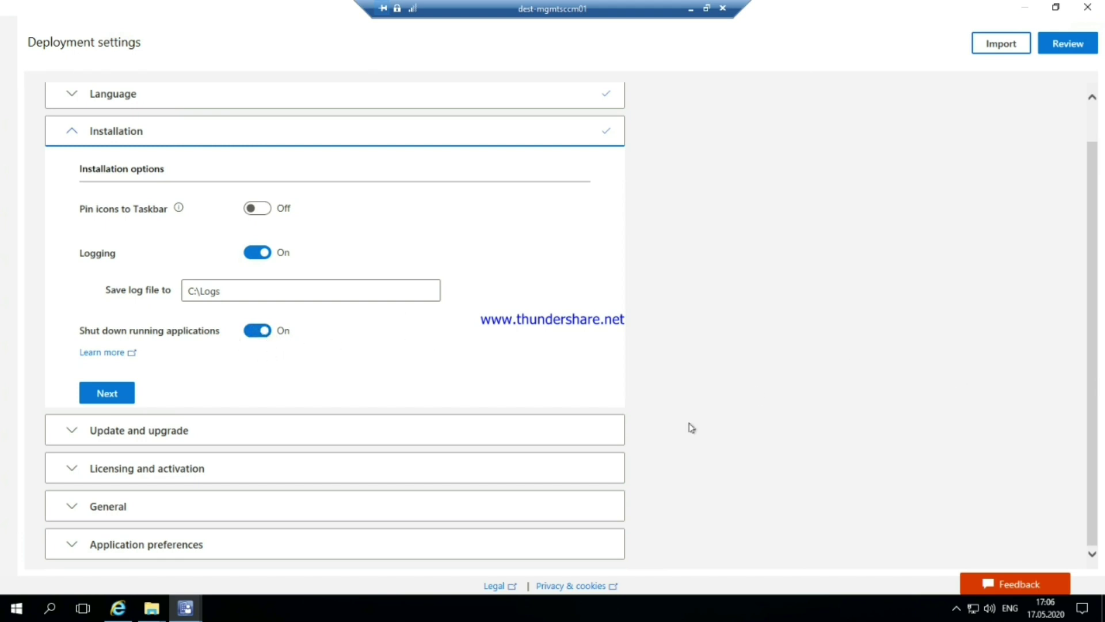
Step: In the upgrade options, turn off uninstalling Visio and Project and turn on automatic upgrade to the selected architecture
{"action": "left_click", "coordinate": [138, 433]}
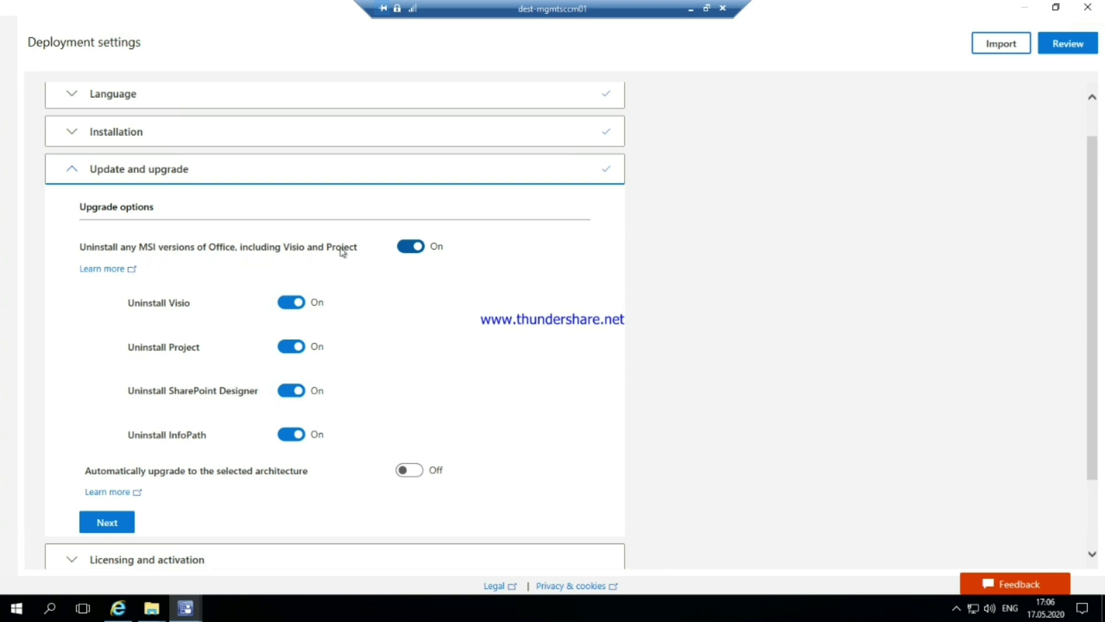
{"action": "left_click", "coordinate": [286, 309]}
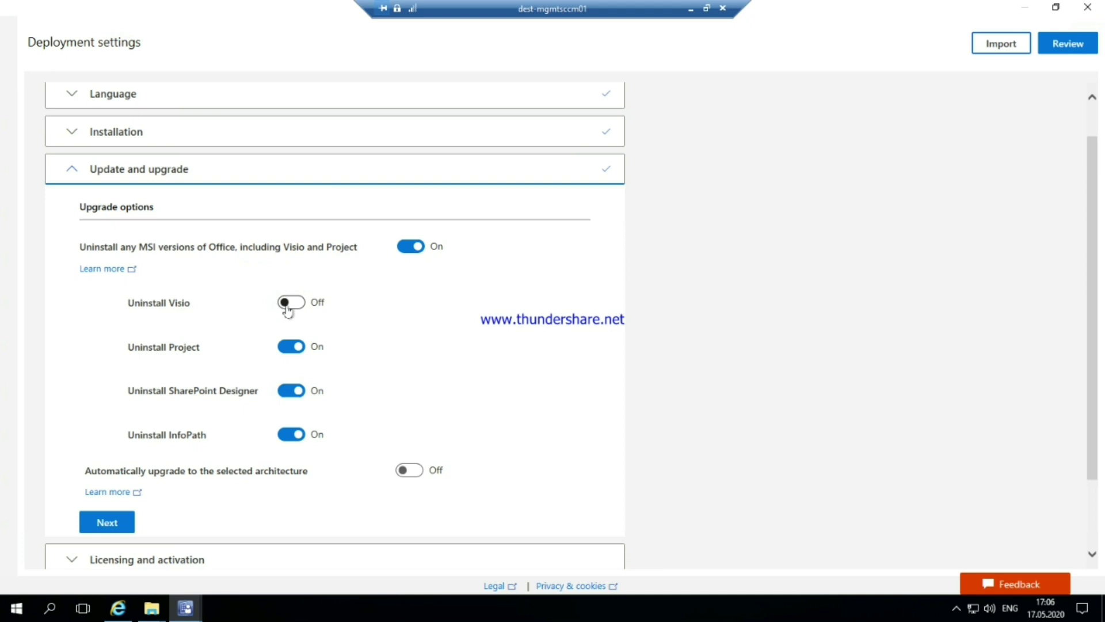
{"action": "left_click", "coordinate": [293, 351]}
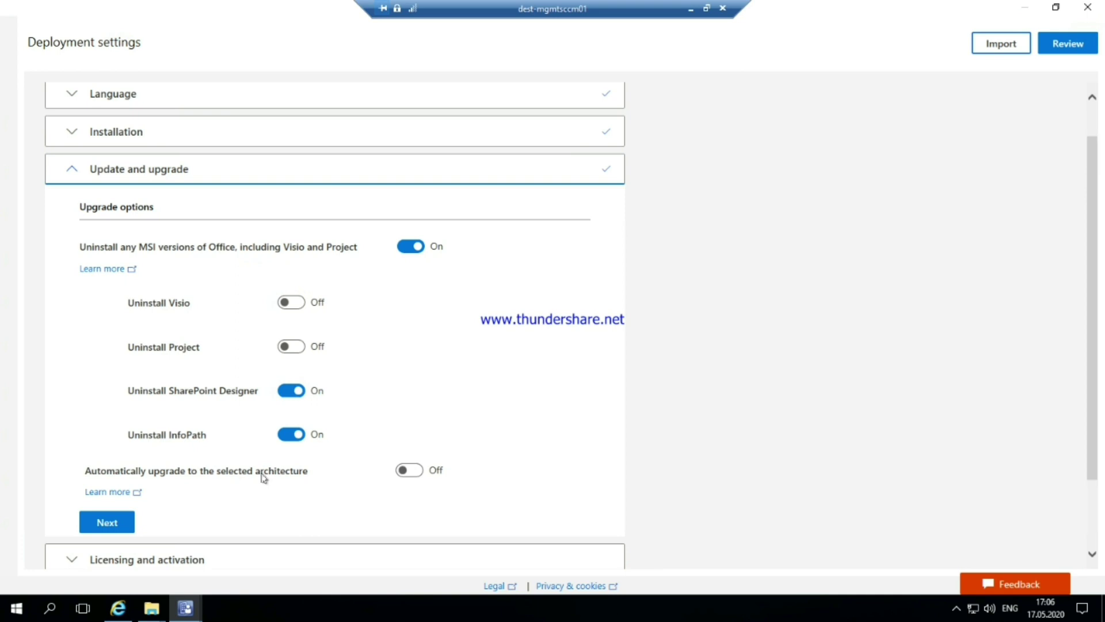
{"action": "left_click", "coordinate": [412, 475]}
Step: Read the online documentation on the automatic architecture upgrade, highlighting the paragraph about changing from 32-bit to 64-bit
{"action": "scroll", "coordinate": [1093, 354], "scroll_direction": "down", "scroll_amount": 3}
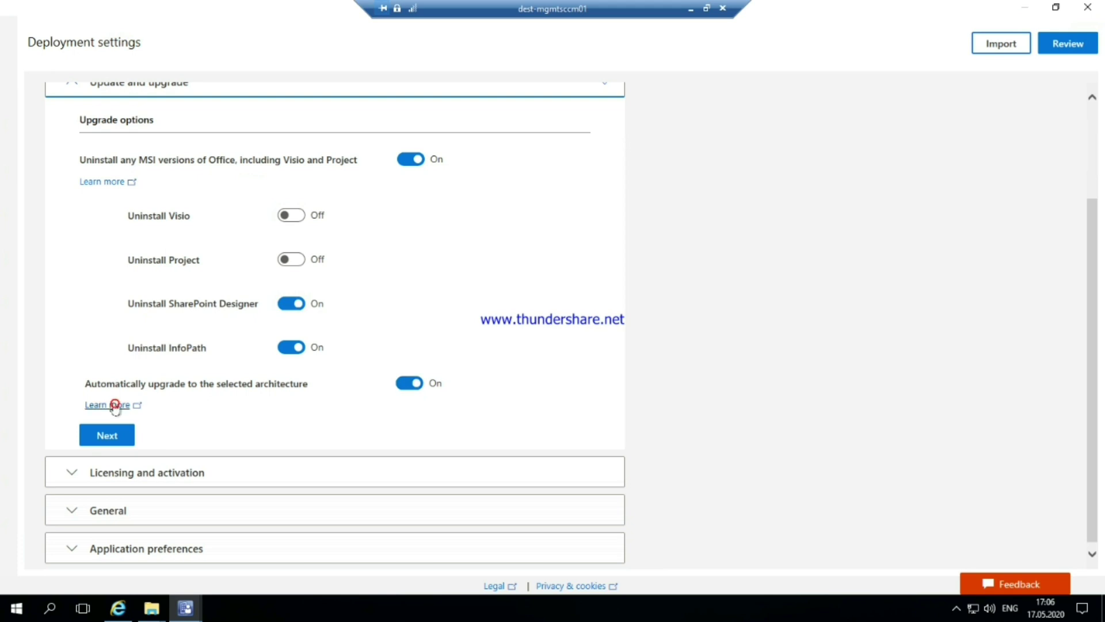
{"action": "left_click", "coordinate": [117, 405]}
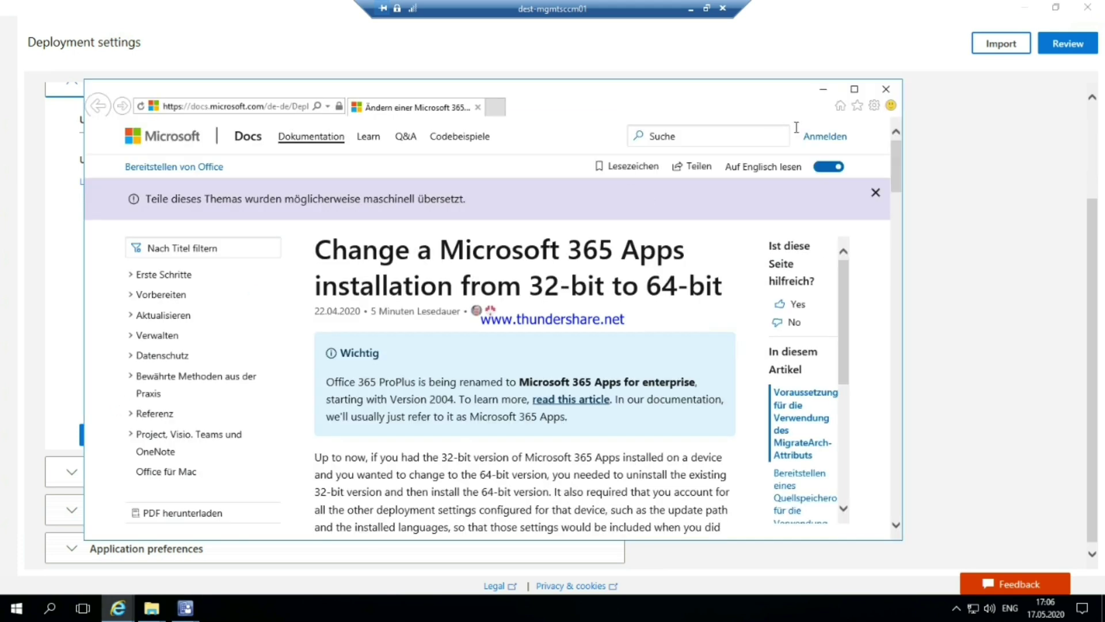
{"action": "left_click", "coordinate": [854, 89]}
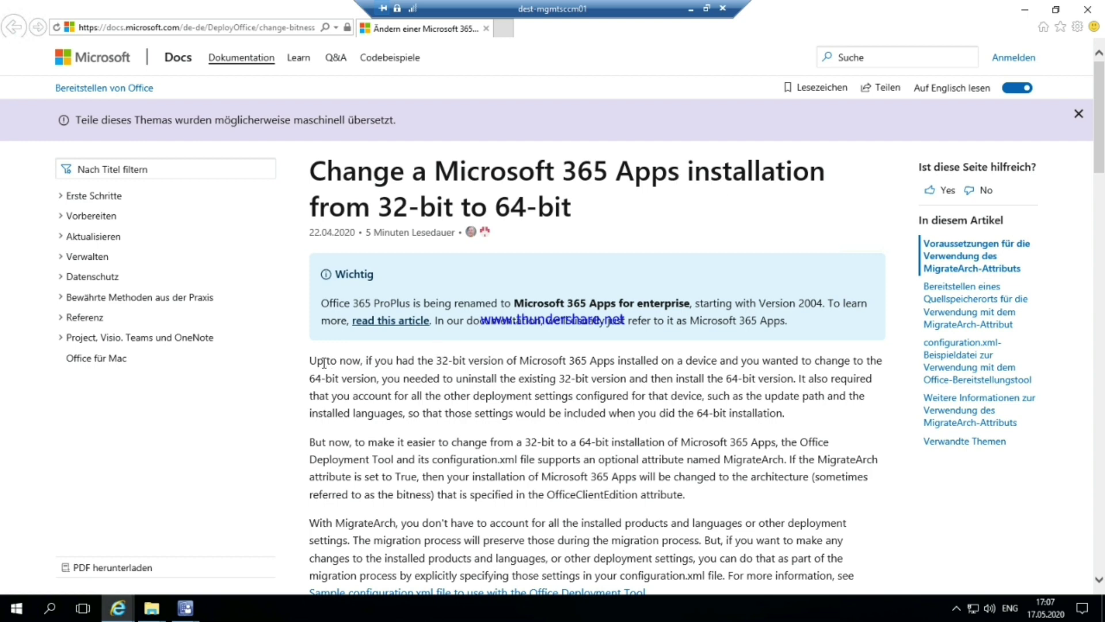
{"action": "left_click_drag", "start_coordinate": [311, 360], "coordinate": [796, 426]}
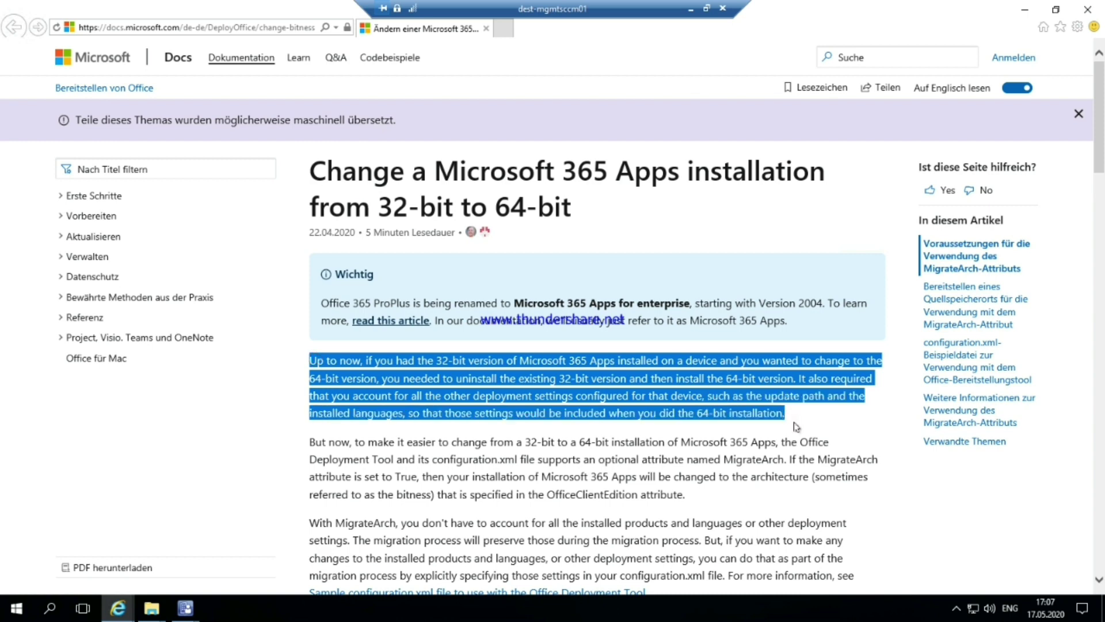
{"action": "left_click", "coordinate": [1088, 10]}
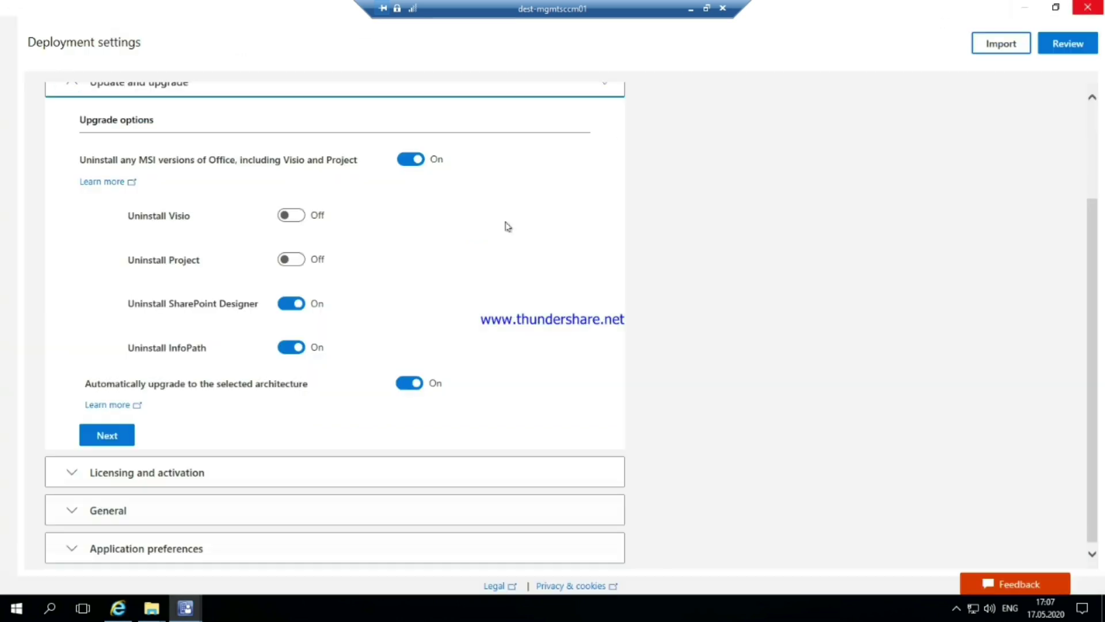
Step: In the licensing and activation settings, turn on automatic acceptance of the EULA
{"action": "left_click", "coordinate": [152, 476]}
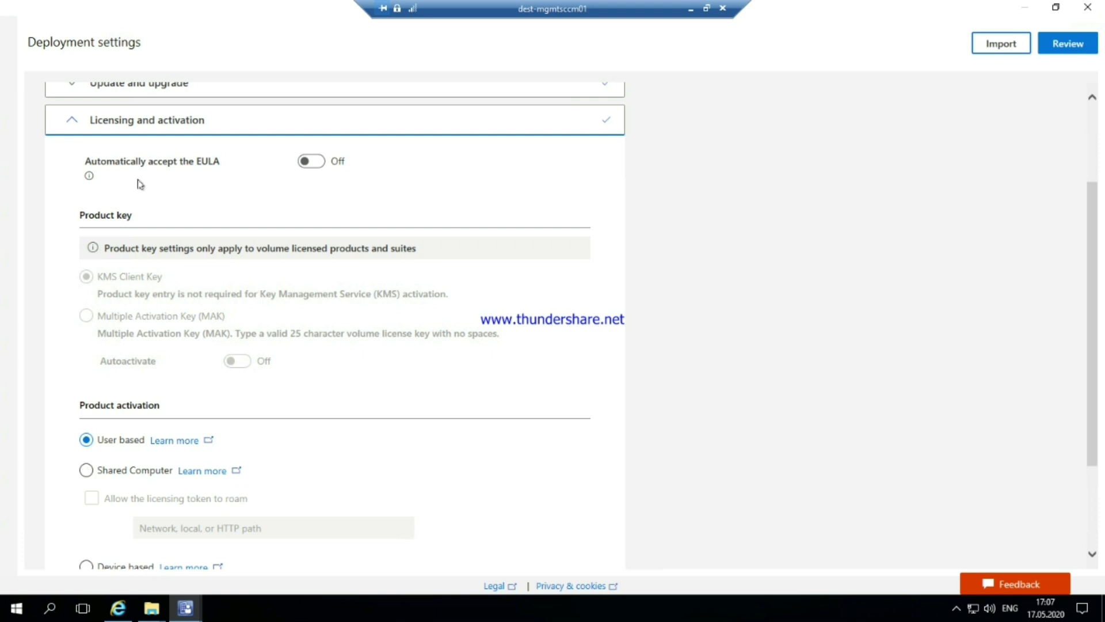
{"action": "left_click", "coordinate": [317, 163]}
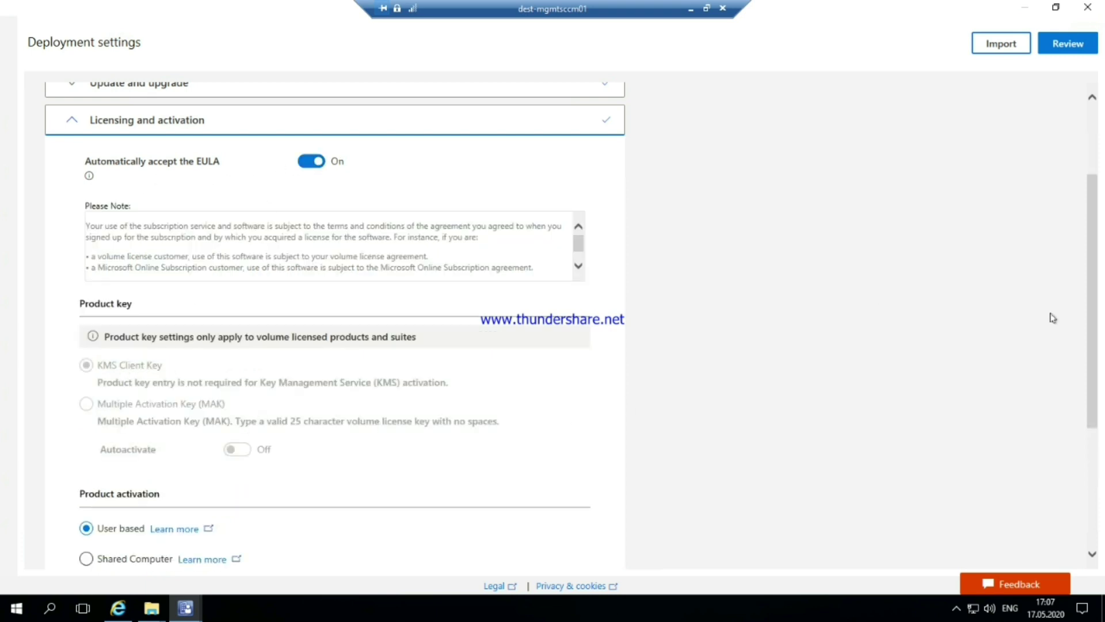
{"action": "left_click_drag", "start_coordinate": [1092, 330], "coordinate": [1102, 455]}
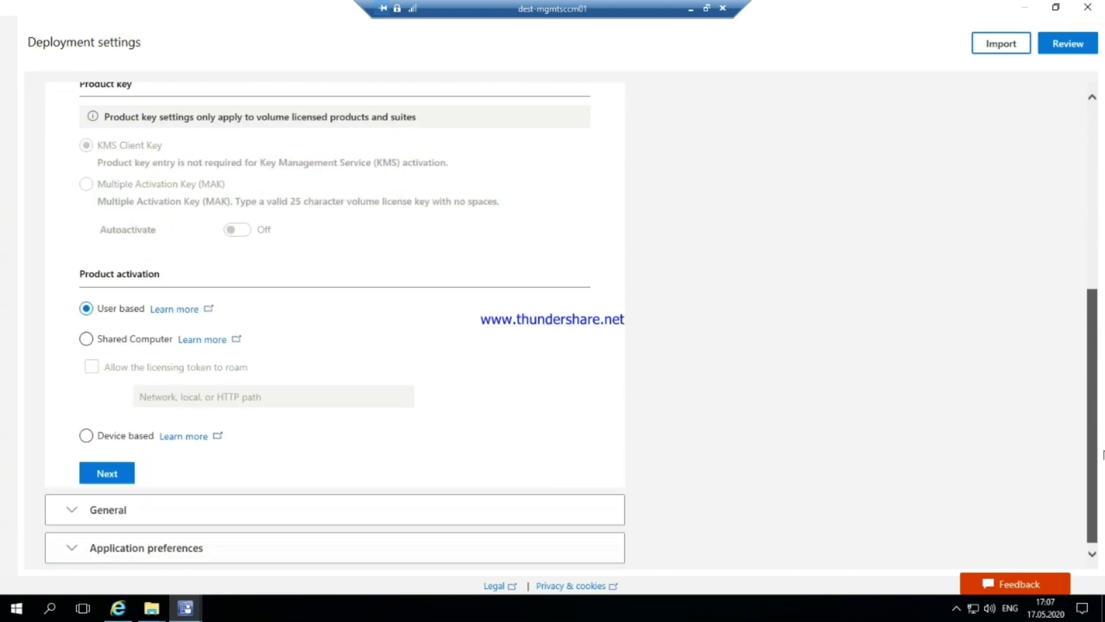
Step: In the general settings, enter MAHLE as the organization name for the Company property on Office documents
{"action": "left_click", "coordinate": [90, 509]}
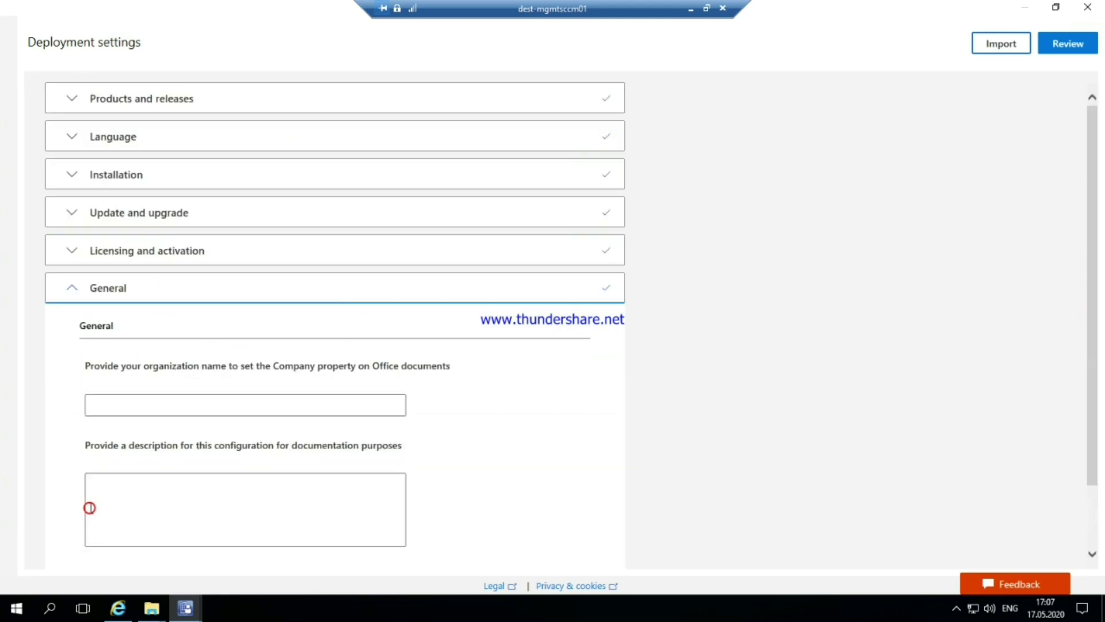
{"action": "left_click", "coordinate": [118, 405]}
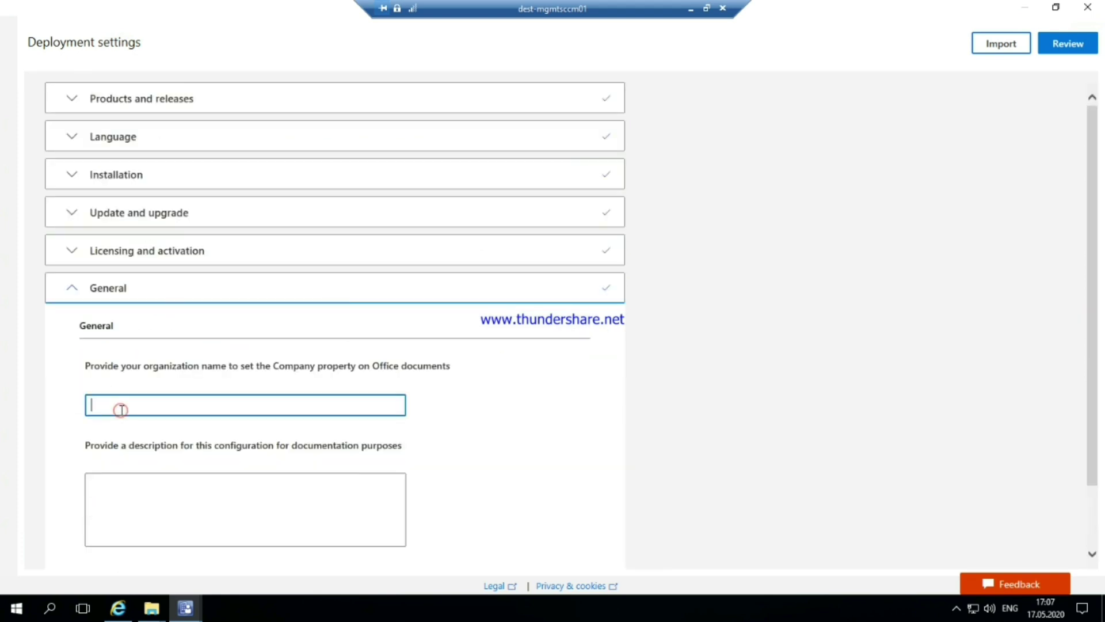
{"action": "type", "text": "MAHLE"}
{"action": "left_click_drag", "start_coordinate": [1087, 383], "coordinate": [1101, 510]}
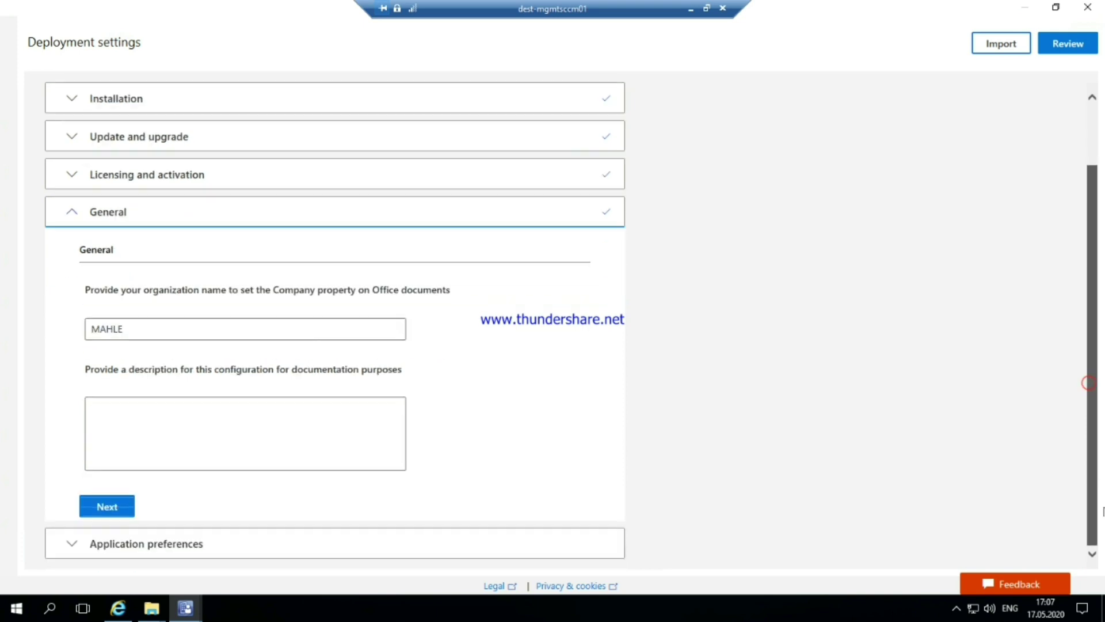
Step: Look through the application preferences and proceed to the configuration review, keeping the current settings for the default file format
{"action": "left_click", "coordinate": [167, 544]}
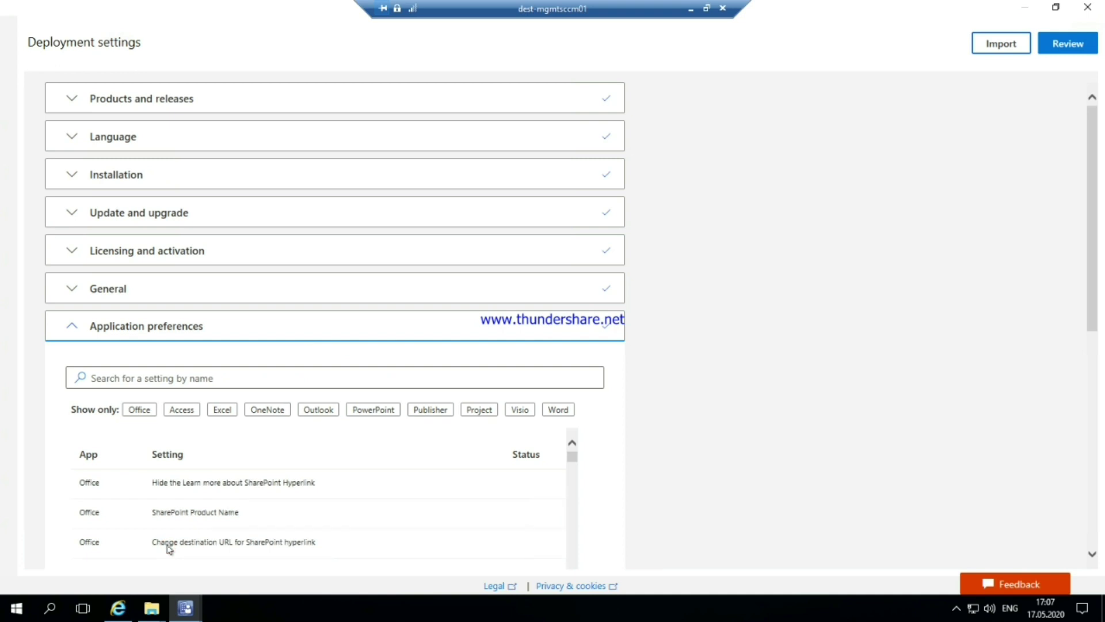
{"action": "left_click_drag", "start_coordinate": [1096, 282], "coordinate": [1101, 402]}
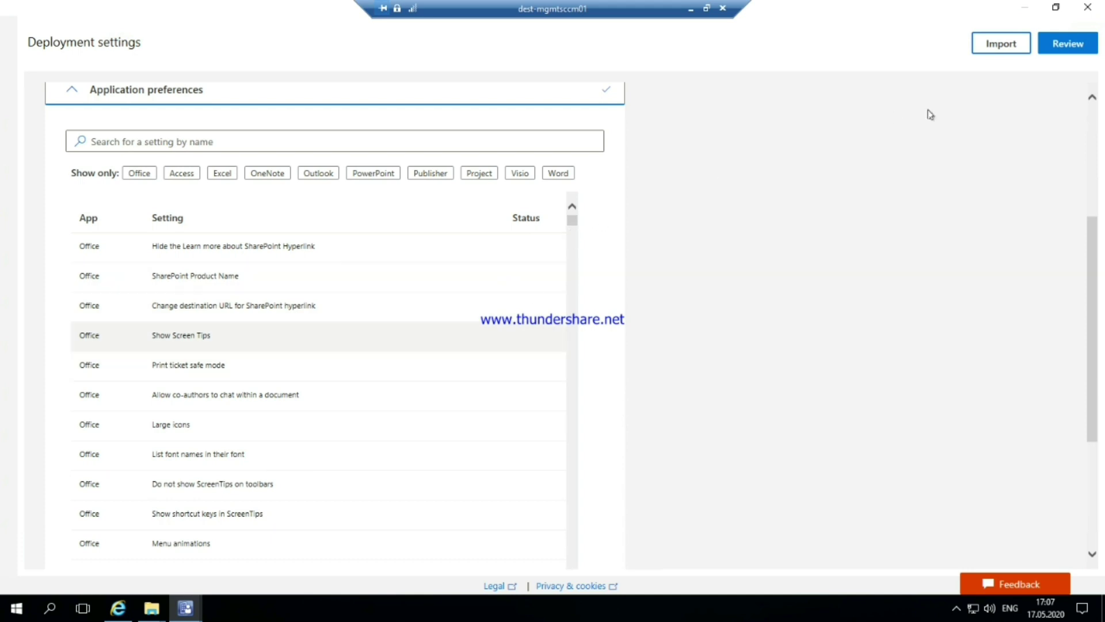
{"action": "left_click", "coordinate": [1064, 47]}
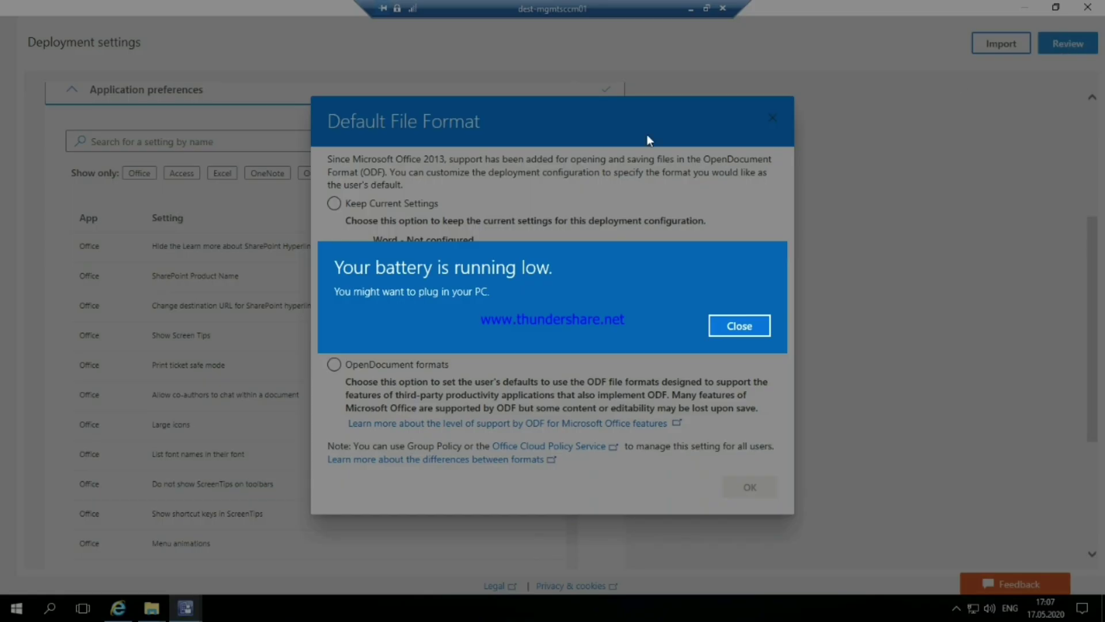
{"action": "left_click", "coordinate": [739, 326]}
{"action": "left_click", "coordinate": [394, 203]}
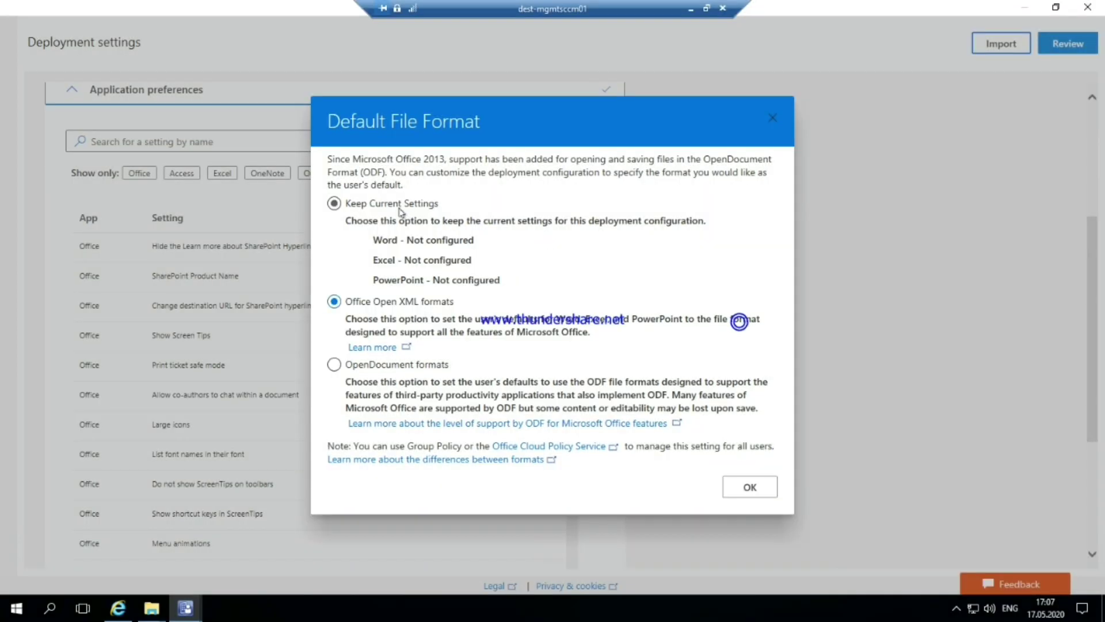
{"action": "left_click", "coordinate": [749, 488]}
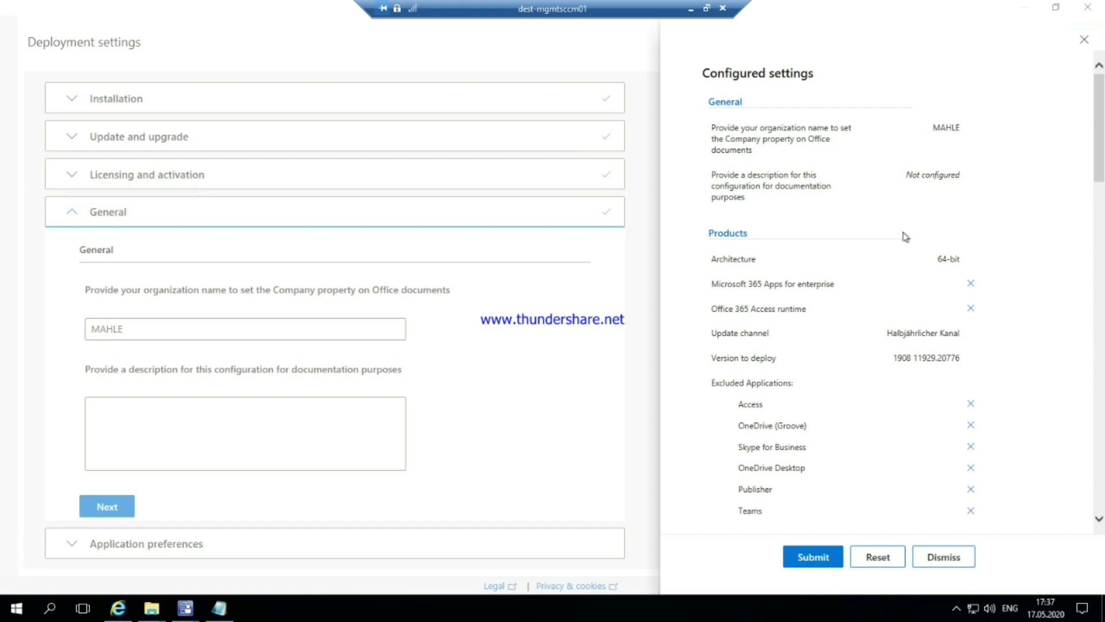
Step: Check the configured settings from products to licensing and activation, and submit the Office configuration
{"action": "left_click", "coordinate": [1099, 134]}
{"action": "scroll", "coordinate": [1099, 134], "scroll_direction": "down", "scroll_amount": 2}
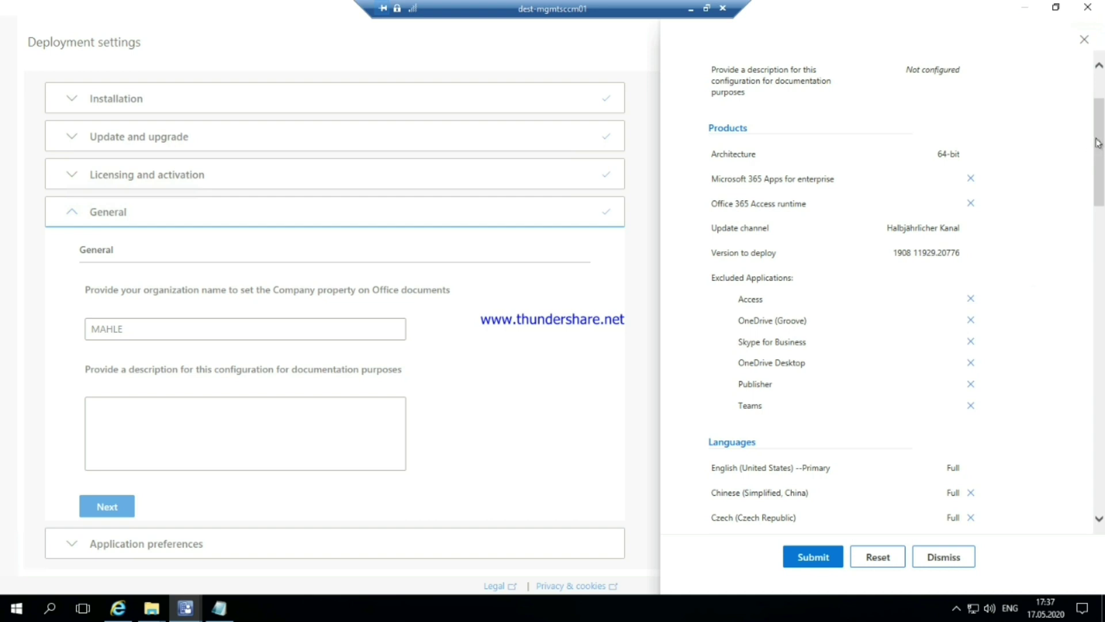
{"action": "left_click_drag", "start_coordinate": [1100, 147], "coordinate": [1101, 393]}
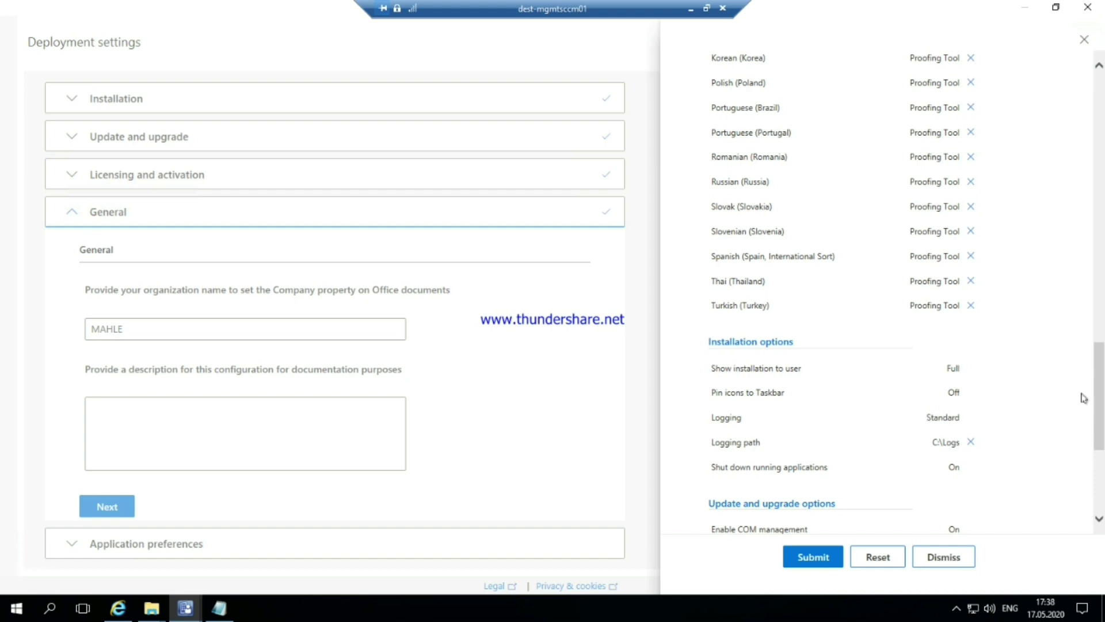
{"action": "left_click_drag", "start_coordinate": [1102, 397], "coordinate": [1102, 452]}
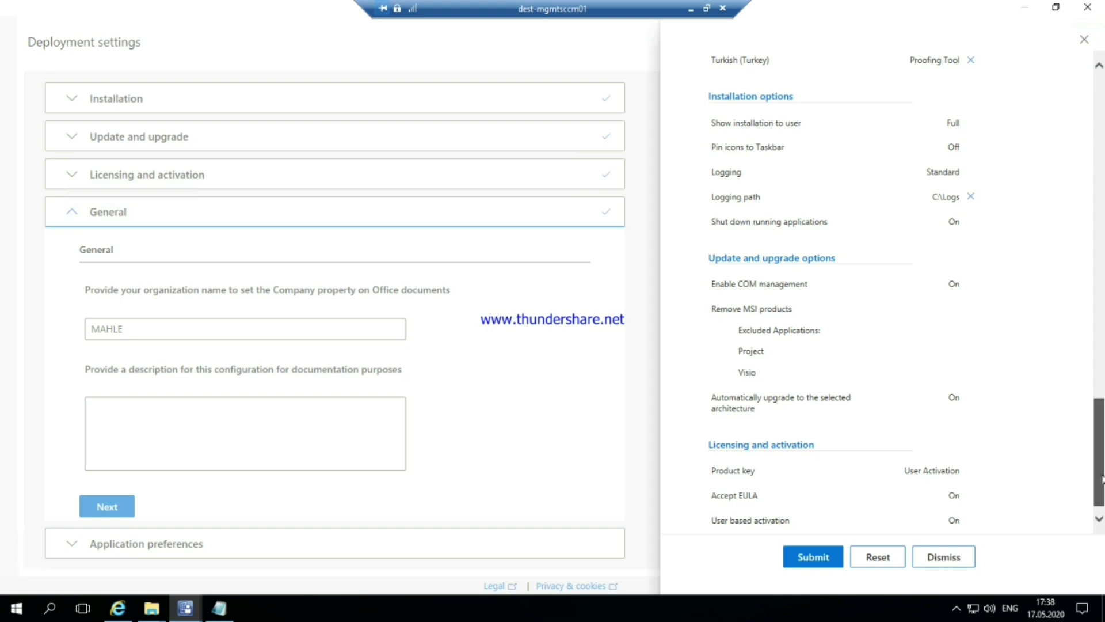
{"action": "scroll", "coordinate": [1101, 479], "scroll_direction": "down", "scroll_amount": 1}
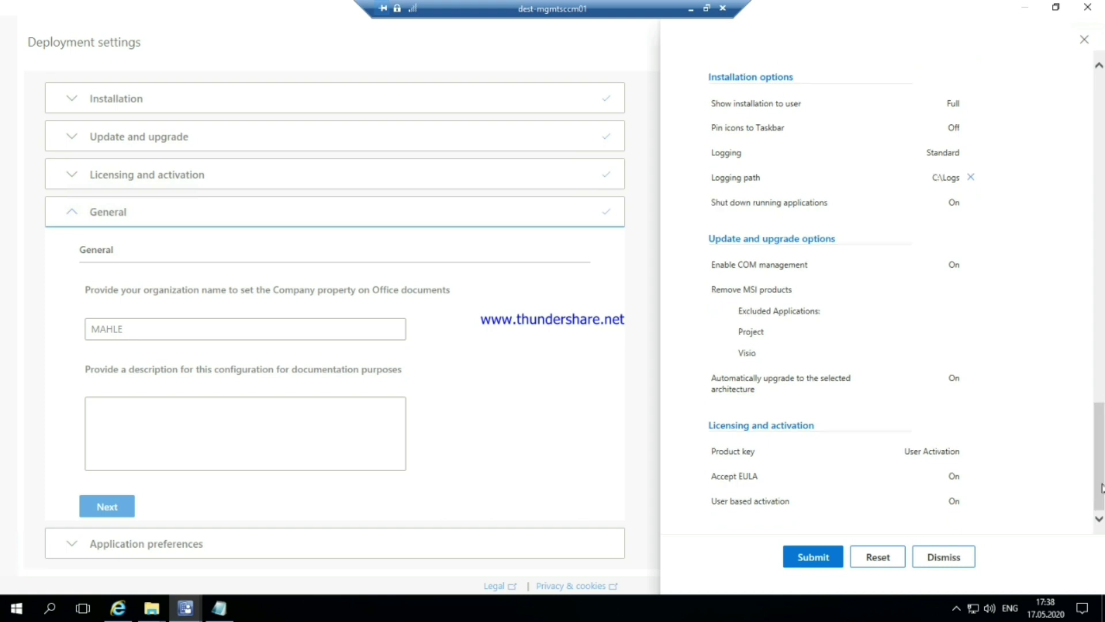
{"action": "left_click", "coordinate": [809, 554]}
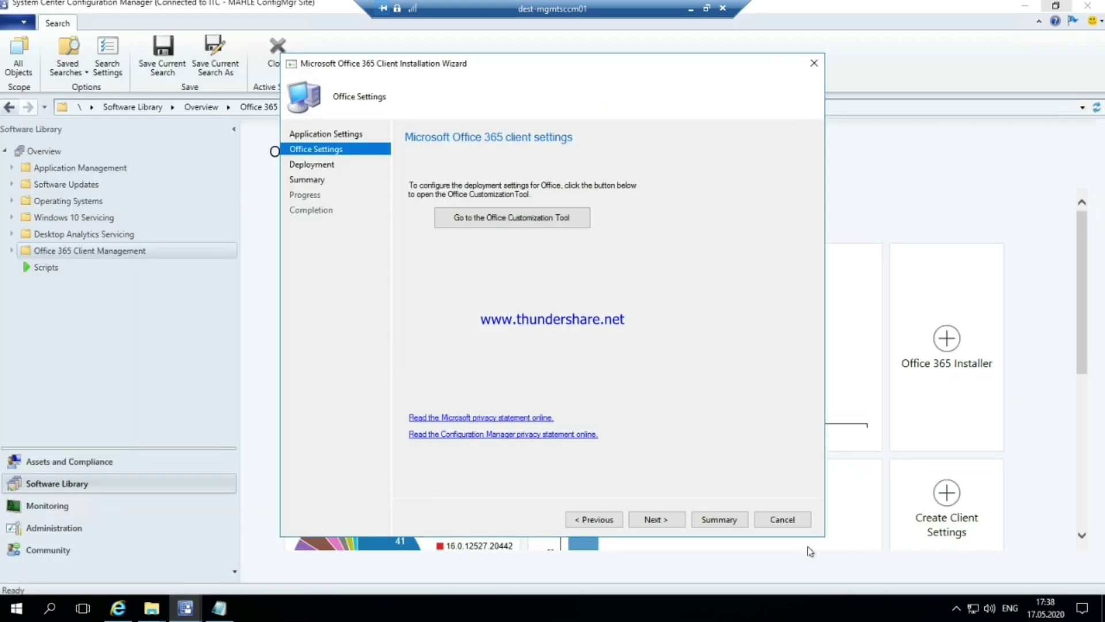
Step: Continue the installation wizard to its summary, choosing not to deploy the application now
{"action": "left_click", "coordinate": [660, 522]}
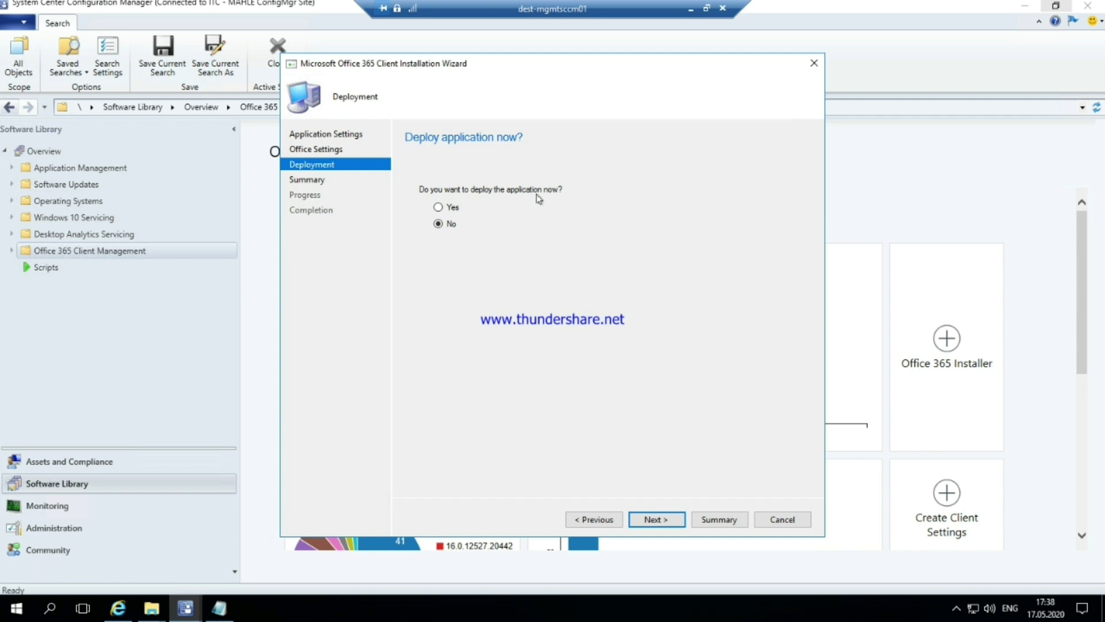
{"action": "left_click", "coordinate": [452, 208]}
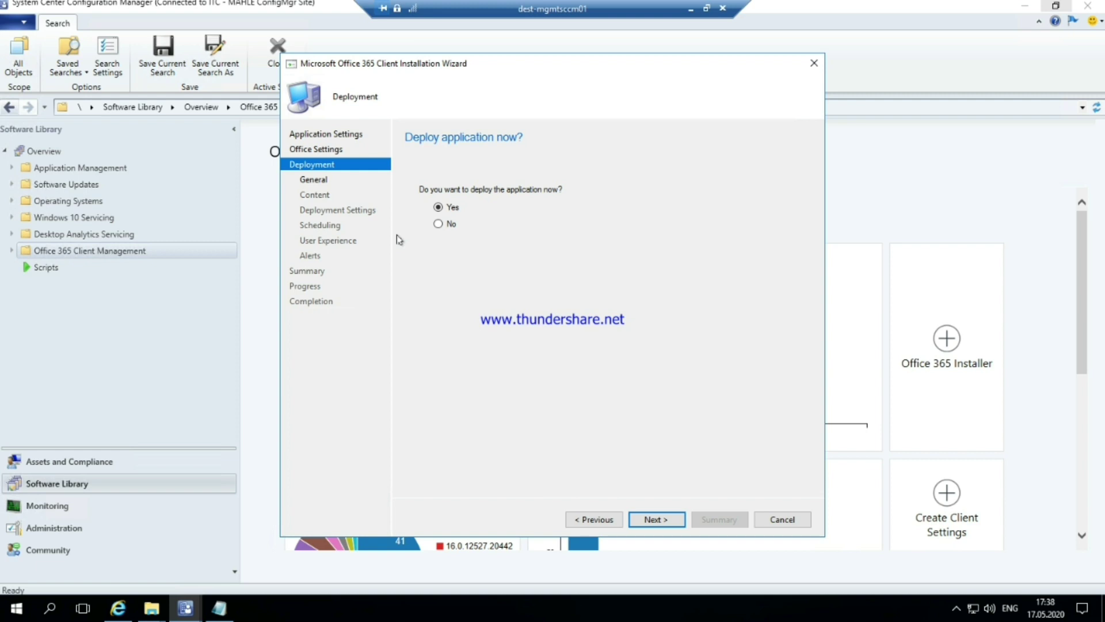
{"action": "left_click", "coordinate": [438, 225]}
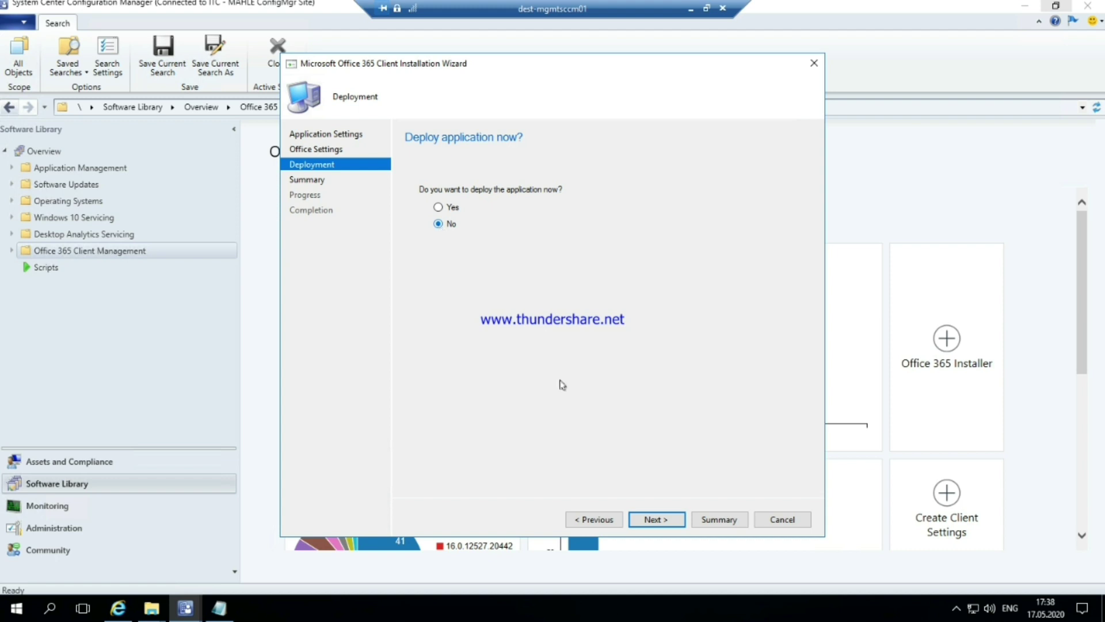
{"action": "left_click", "coordinate": [651, 520]}
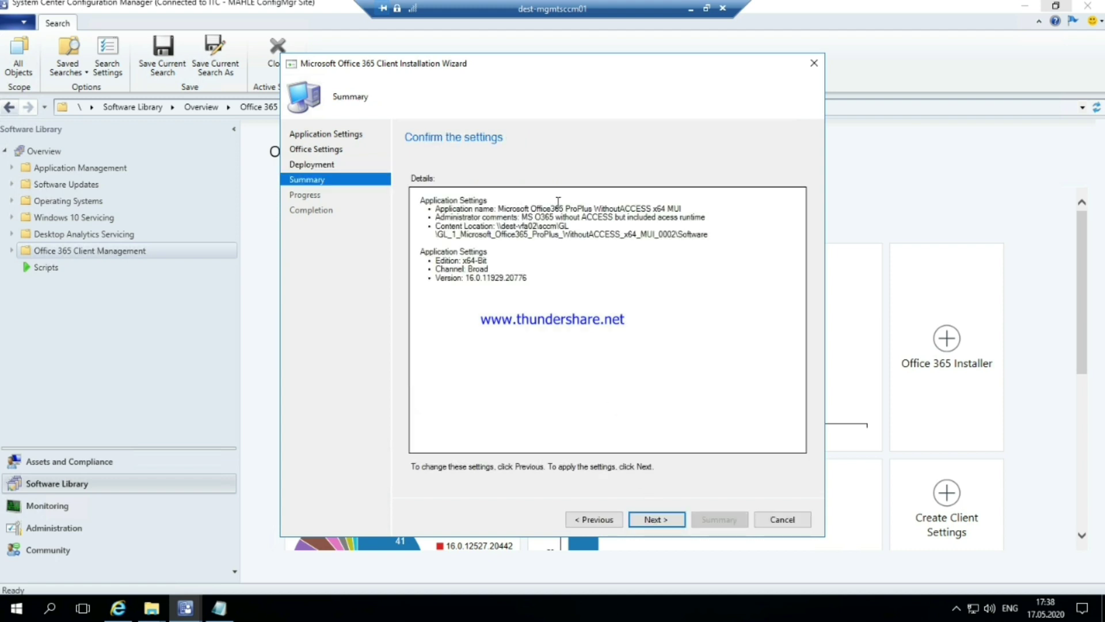
Step: Check the application name and content location in the wizard summary and apply the settings to create the Office 365 application
{"action": "left_click_drag", "start_coordinate": [505, 208], "coordinate": [603, 205]}
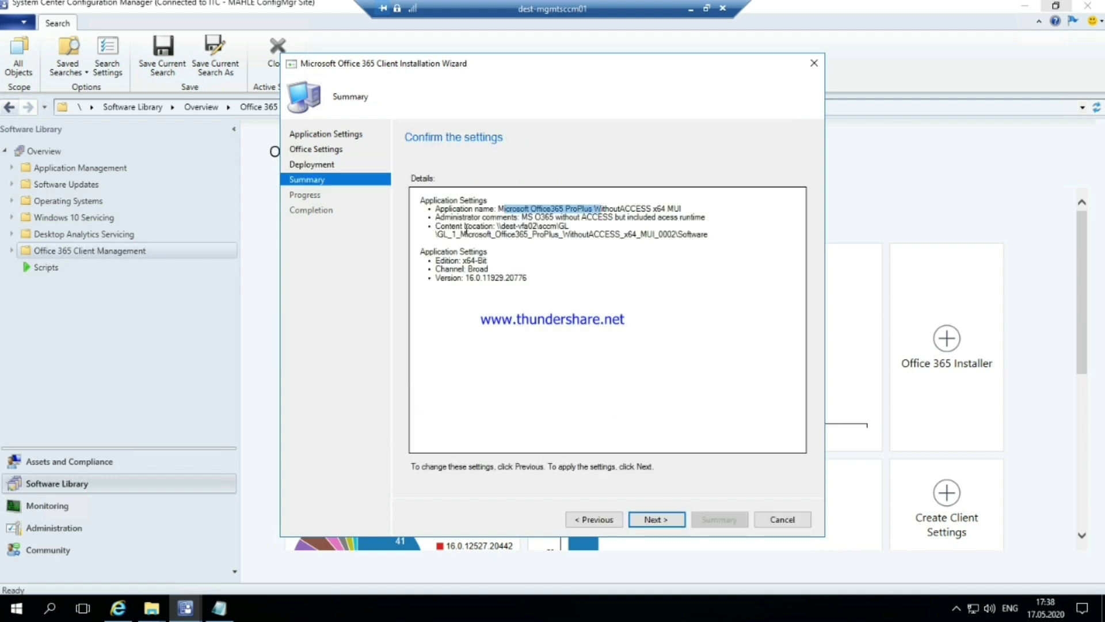
{"action": "left_click_drag", "start_coordinate": [482, 225], "coordinate": [711, 236]}
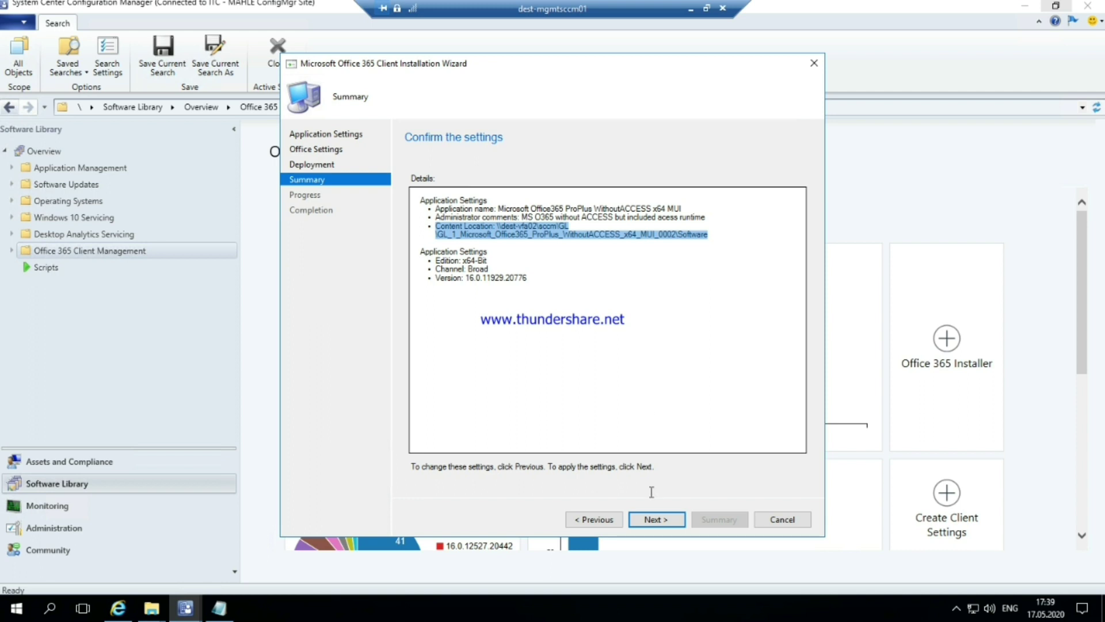
{"action": "left_click", "coordinate": [650, 518]}
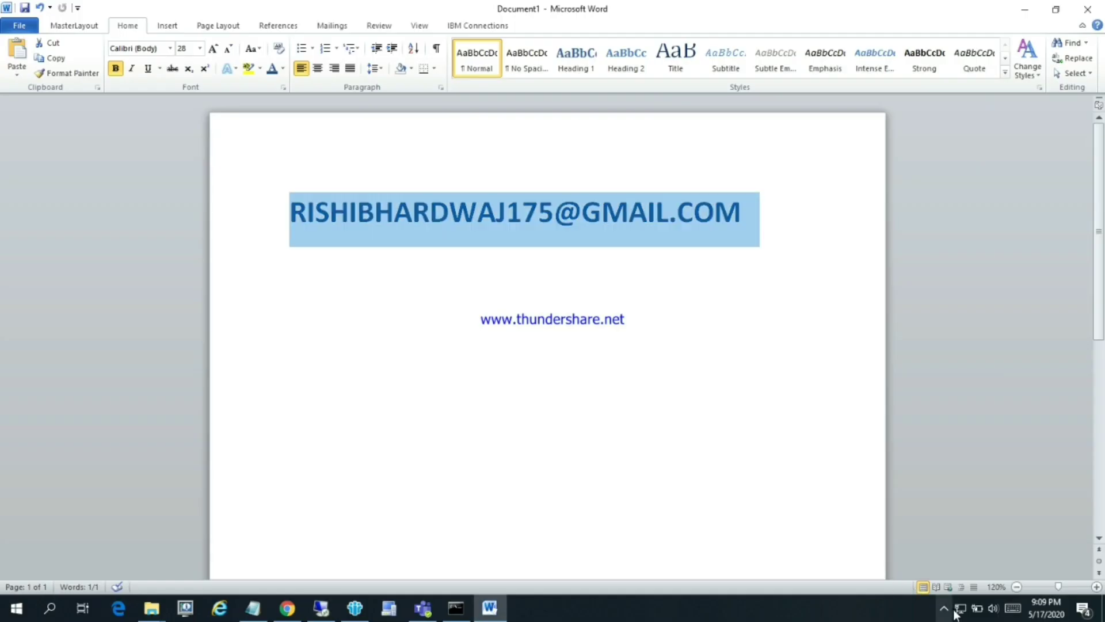
{"action": "left_click", "coordinate": [945, 609]}
{"action": "right_click", "coordinate": [998, 582]}
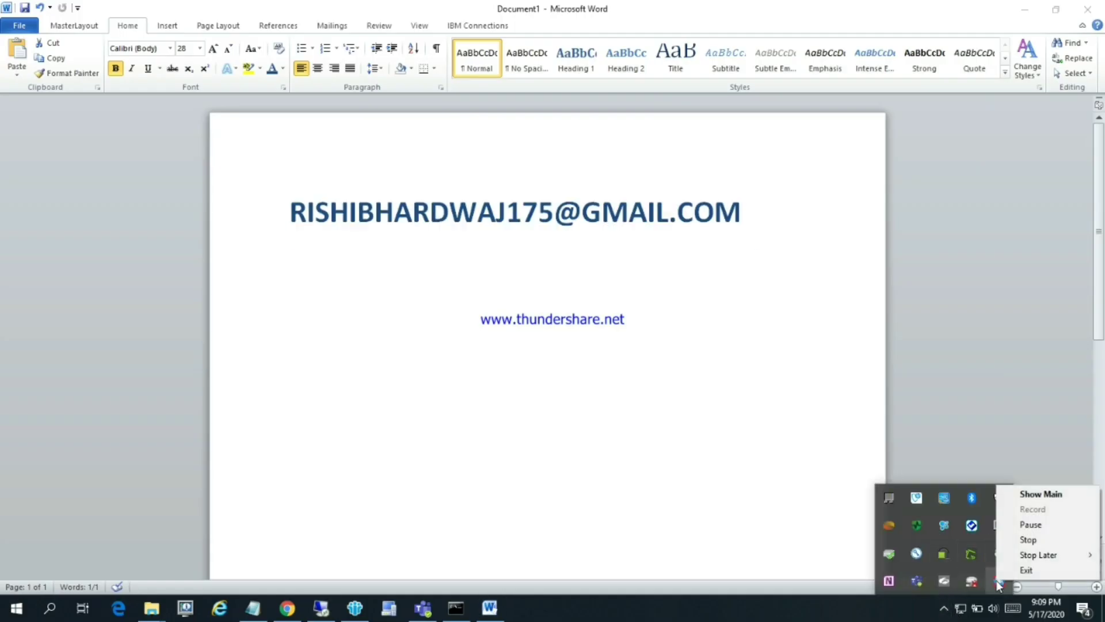
{"action": "left_click", "coordinate": [1022, 539]}
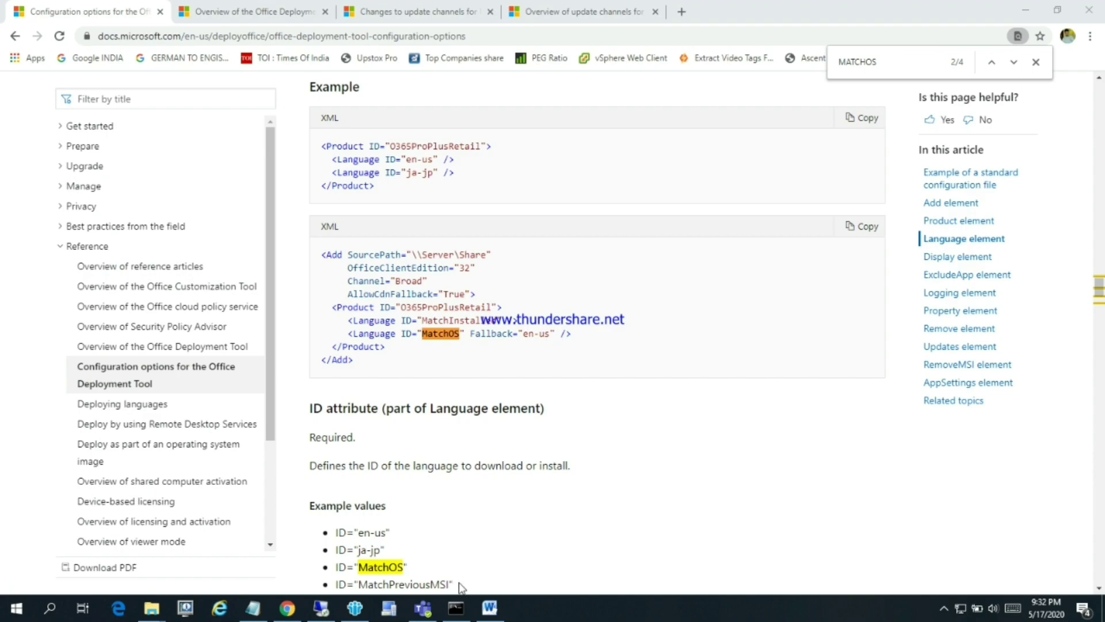
Step: Switch back to the remote Configuration Manager session and close the completed Office 365 client installation wizard
{"action": "left_click", "coordinate": [322, 607]}
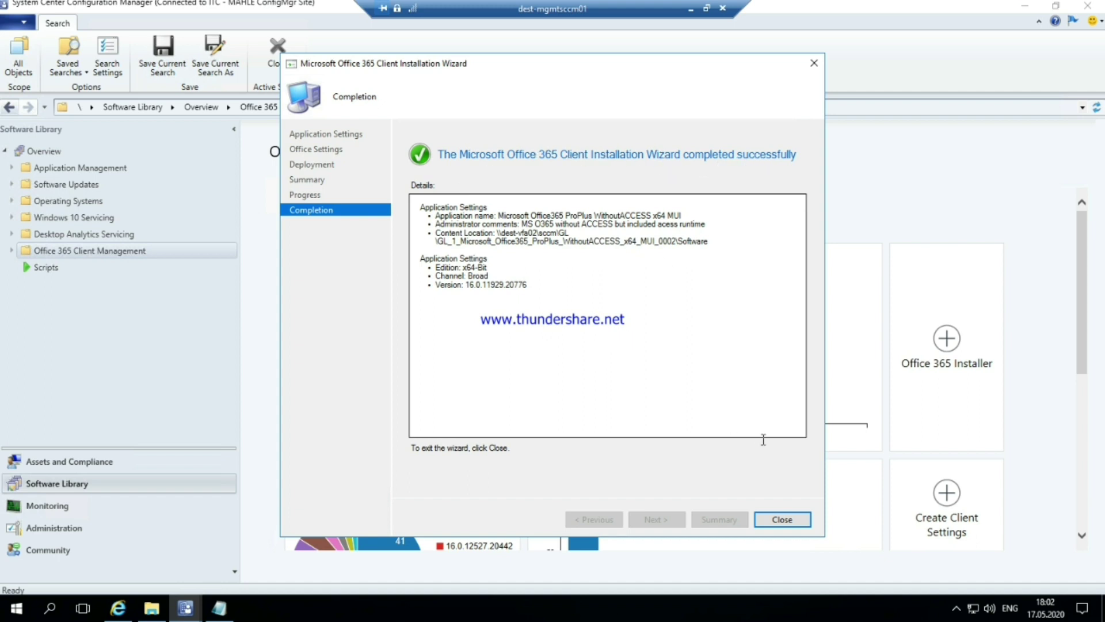
{"action": "left_click", "coordinate": [781, 519]}
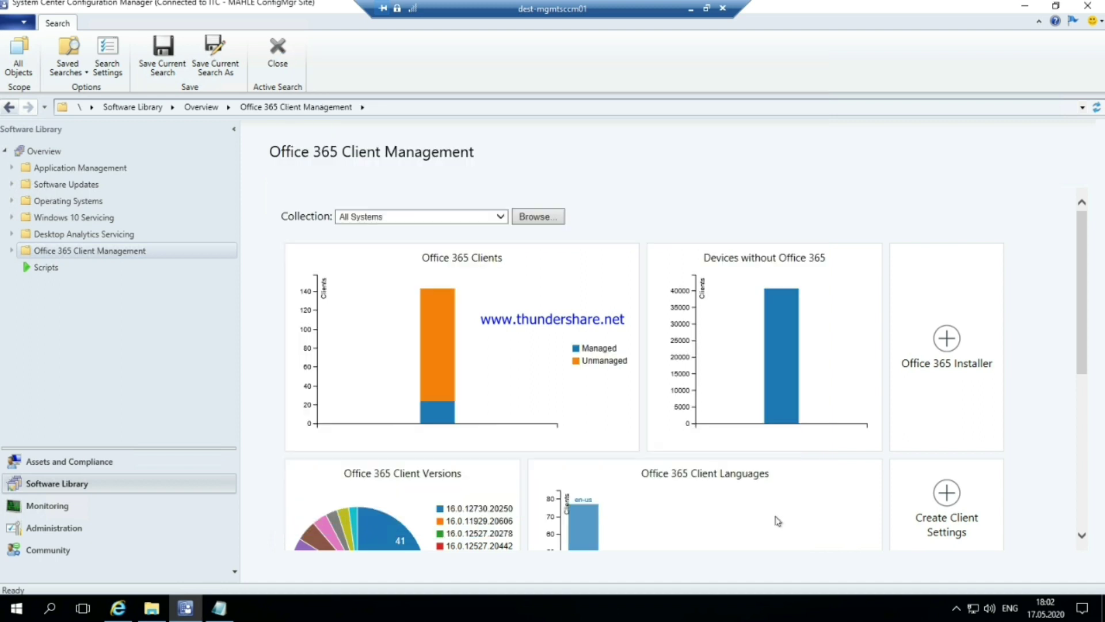
{"action": "left_click", "coordinate": [152, 609]}
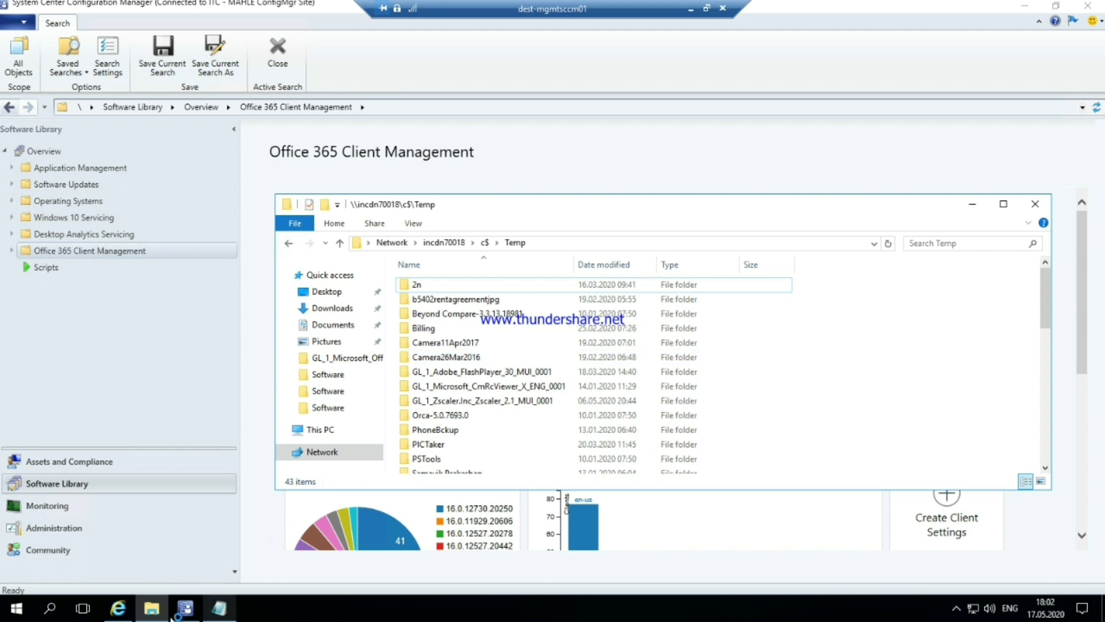
{"action": "left_click", "coordinate": [171, 616]}
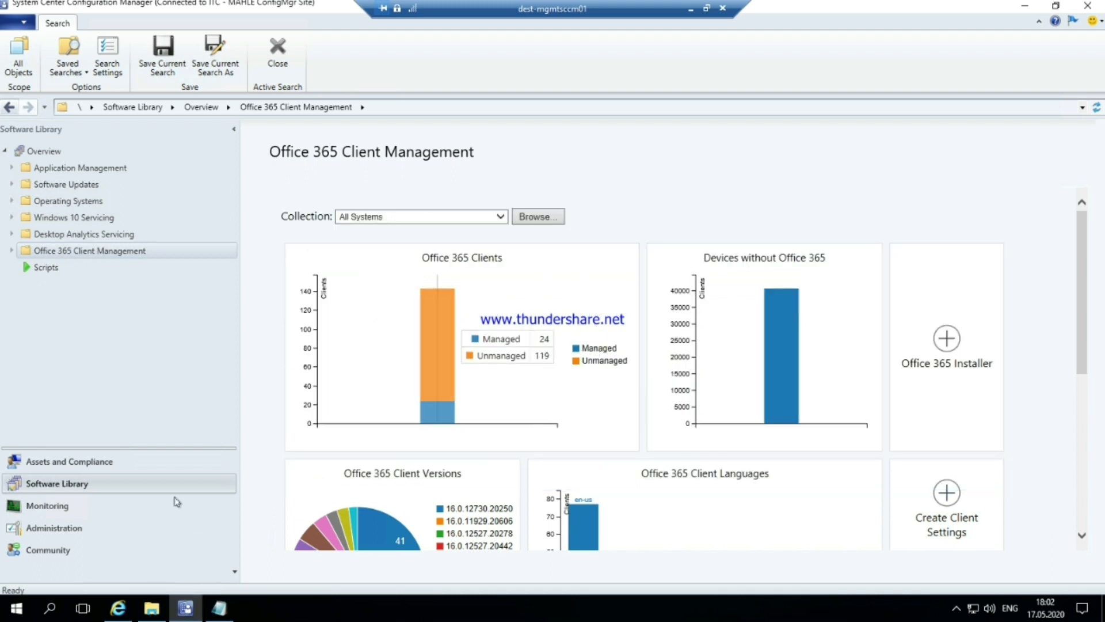
{"action": "left_click", "coordinate": [638, 112]}
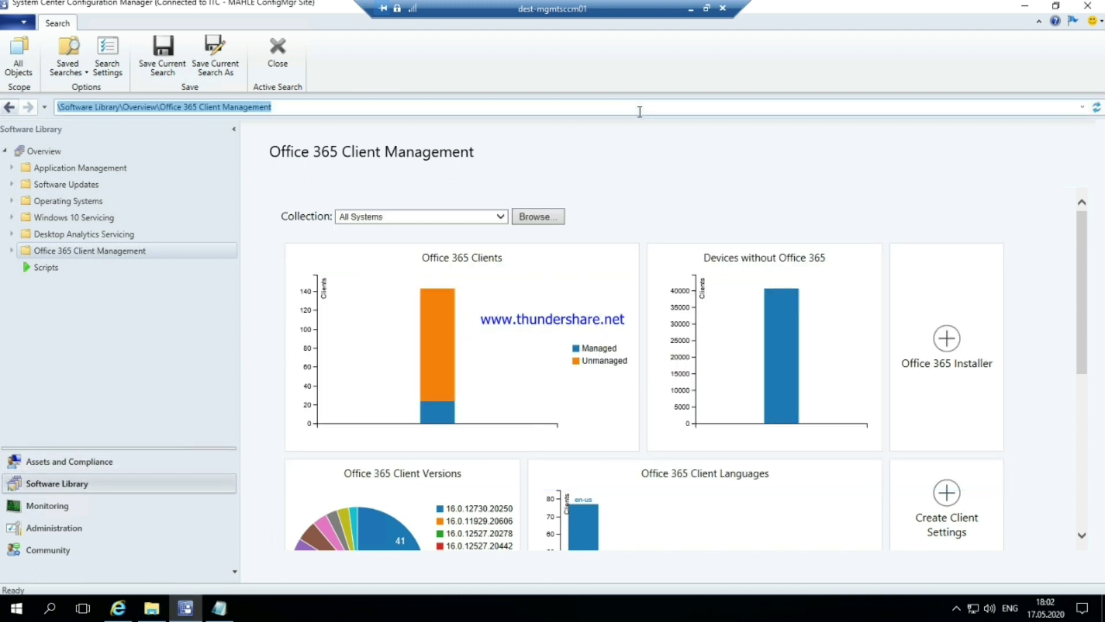
{"action": "left_click", "coordinate": [706, 8]}
{"action": "left_click", "coordinate": [1056, 7]}
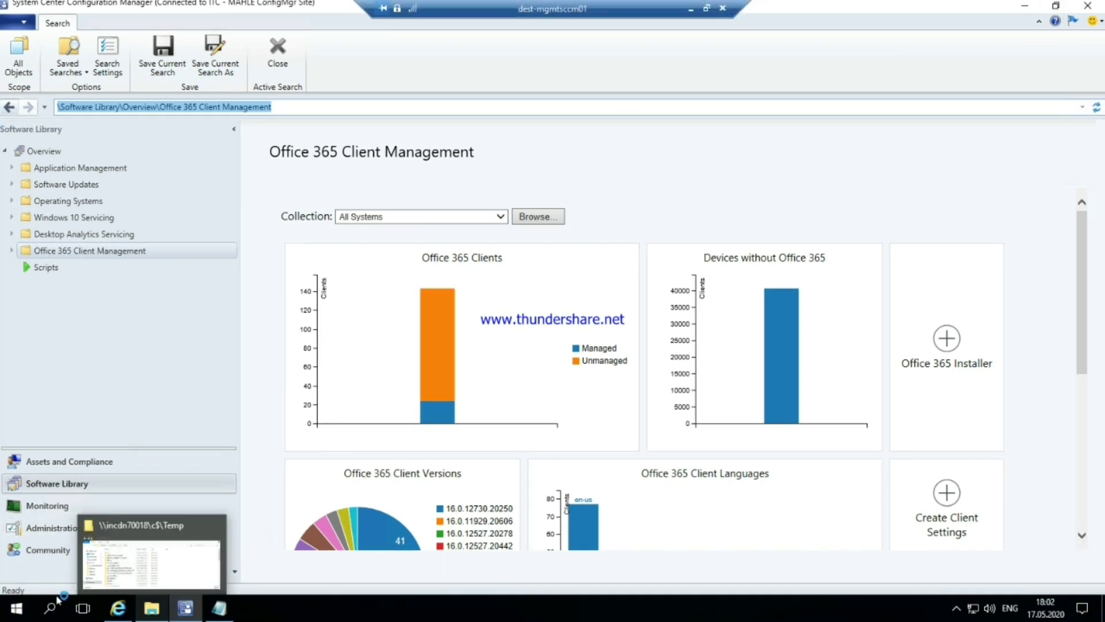
Step: Open the network folder \\dest-vfa02\sccm\GL\GL_1_Microsoft_Office365_ProPlus_WithoutACCESS_x64_MUI_0002\Software in File Explorer and move its window higher on the screen
{"action": "right_click", "coordinate": [16, 608]}
{"action": "left_click", "coordinate": [44, 540]}
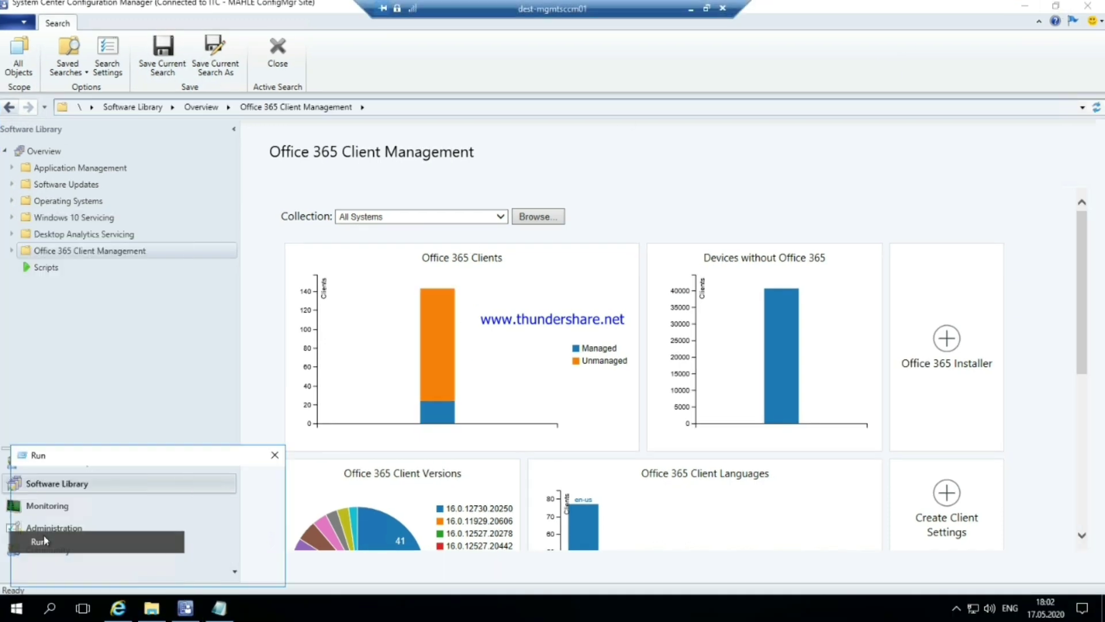
{"action": "key", "text": "Return"}
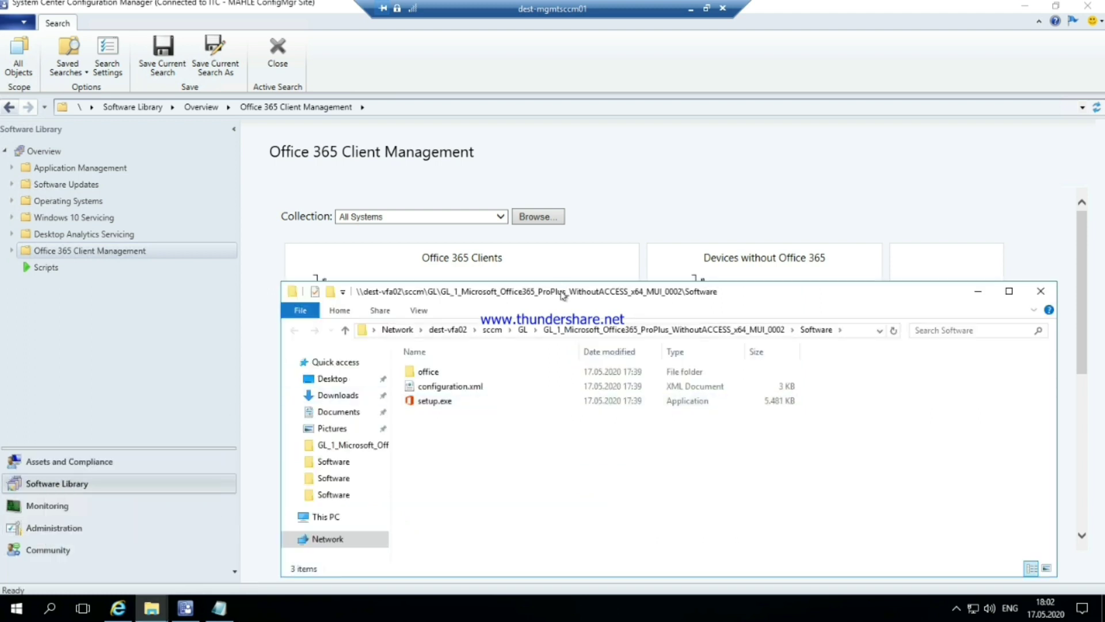
{"action": "left_click_drag", "start_coordinate": [561, 286], "coordinate": [508, 98]}
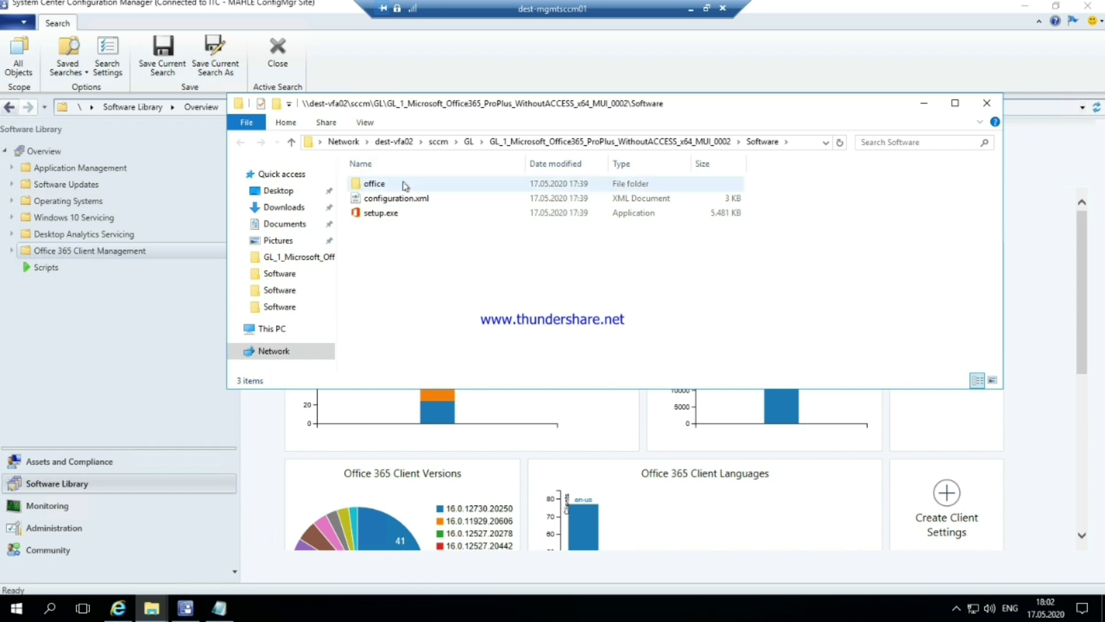
Step: Look into the downloaded office folder and check its size and contents in the folder properties
{"action": "double_click", "coordinate": [379, 184]}
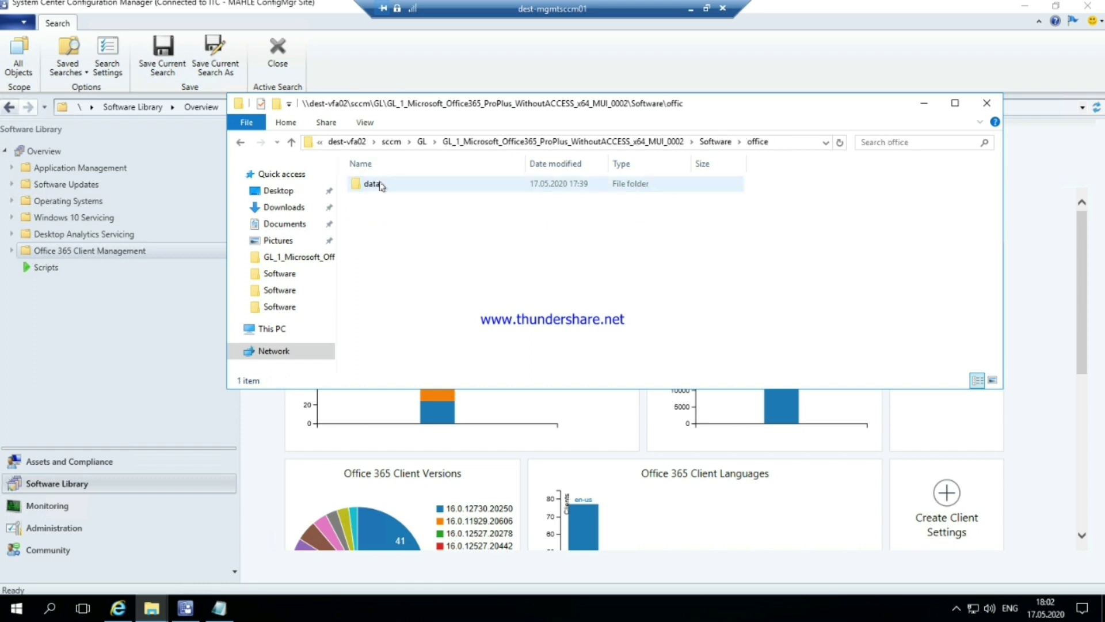
{"action": "left_click", "coordinate": [550, 142]}
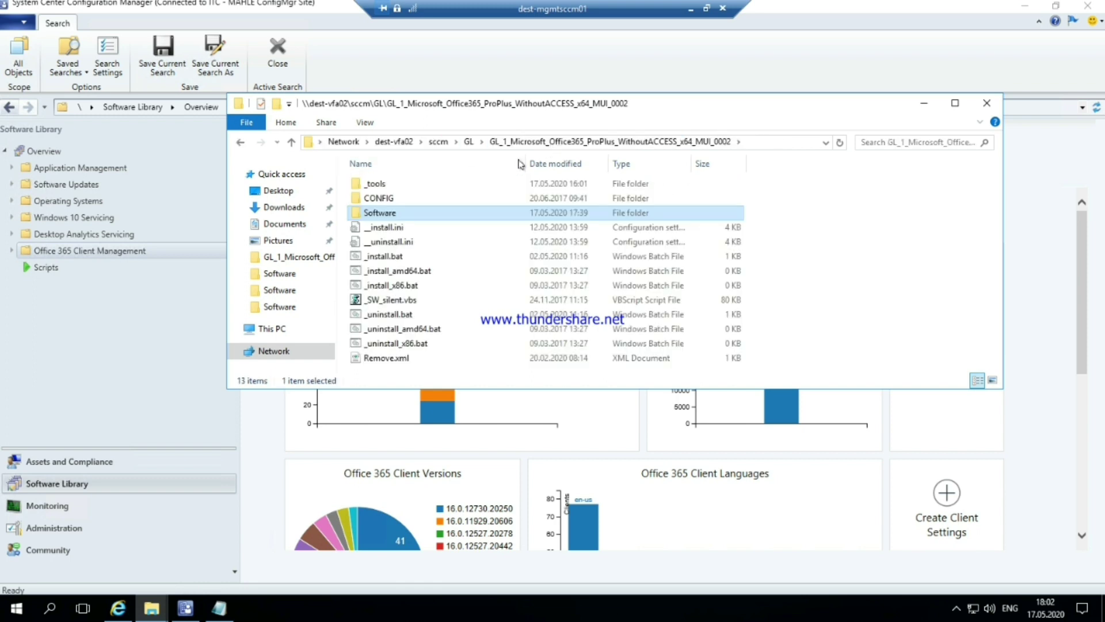
{"action": "double_click", "coordinate": [393, 211]}
{"action": "right_click", "coordinate": [379, 186]}
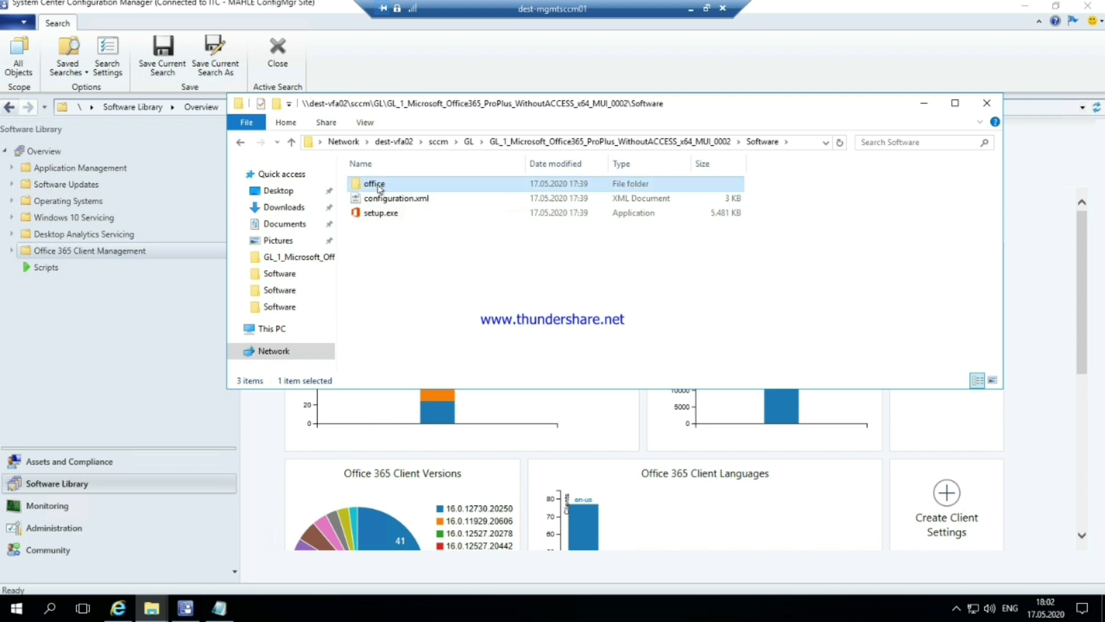
{"action": "left_click", "coordinate": [426, 429]}
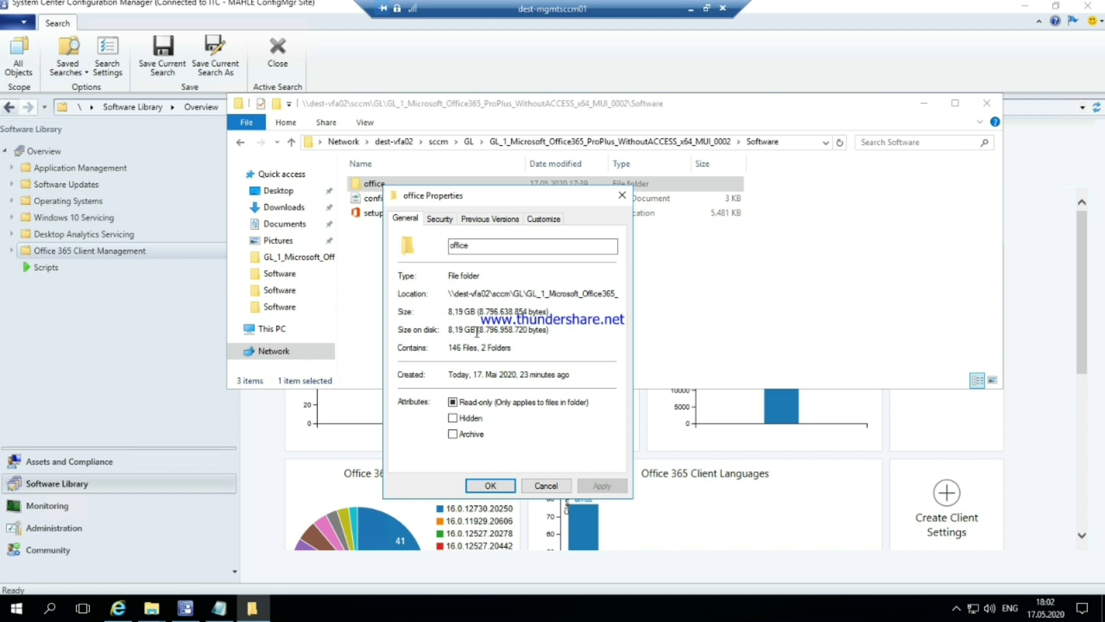
{"action": "left_click", "coordinate": [547, 486]}
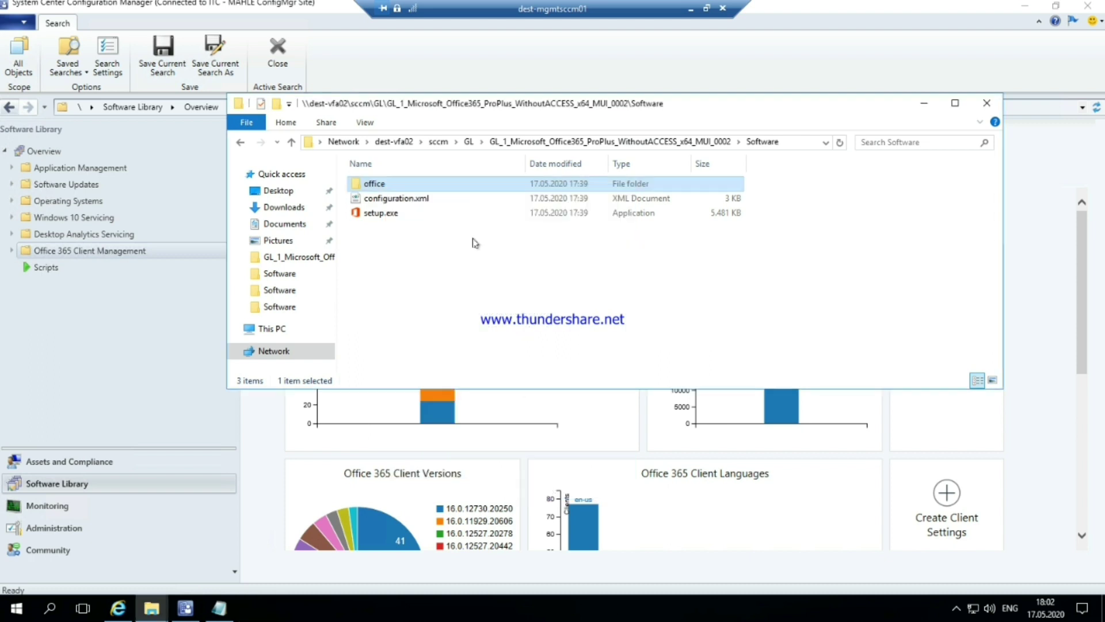
Step: Open configuration.xml from the Software folder for editing in a maximized Notepad window
{"action": "left_click", "coordinate": [389, 215]}
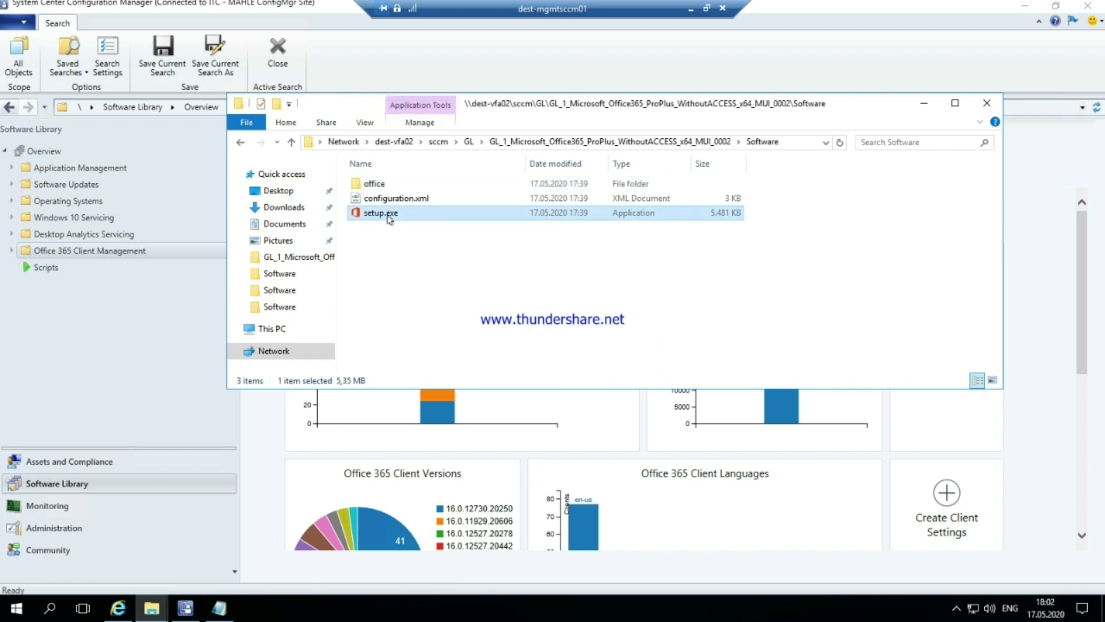
{"action": "left_click", "coordinate": [406, 199]}
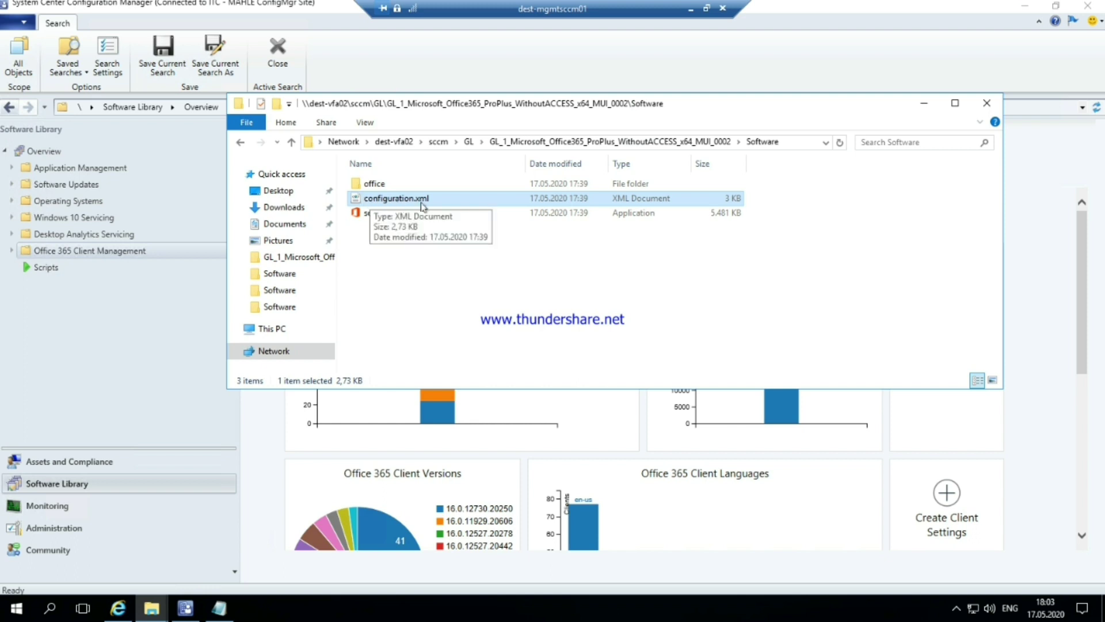
{"action": "left_click", "coordinate": [374, 214]}
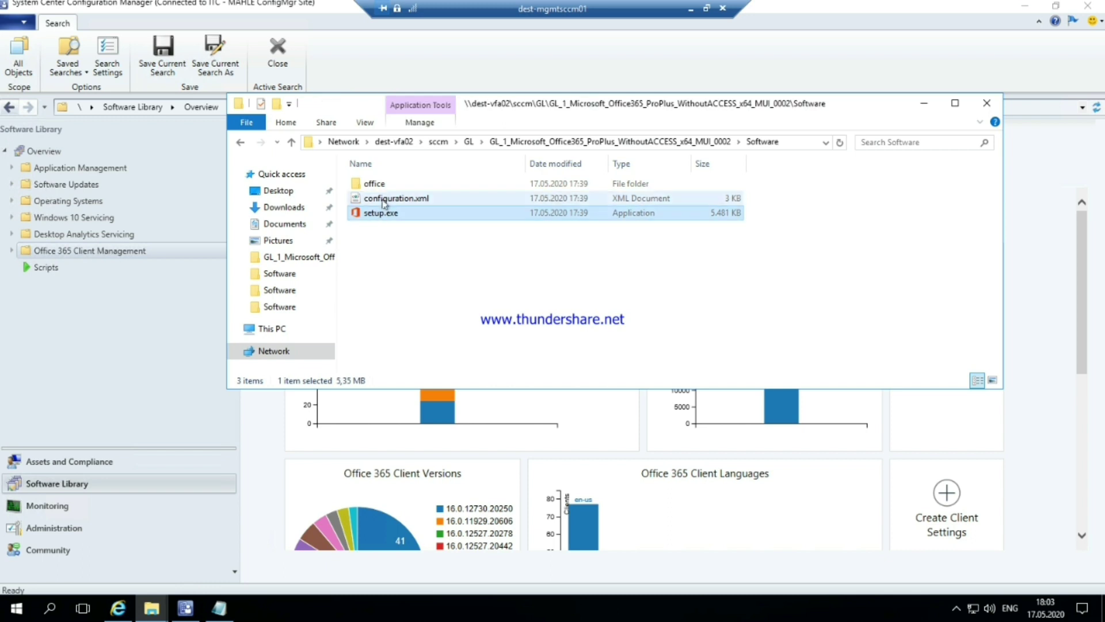
{"action": "left_click", "coordinate": [388, 200]}
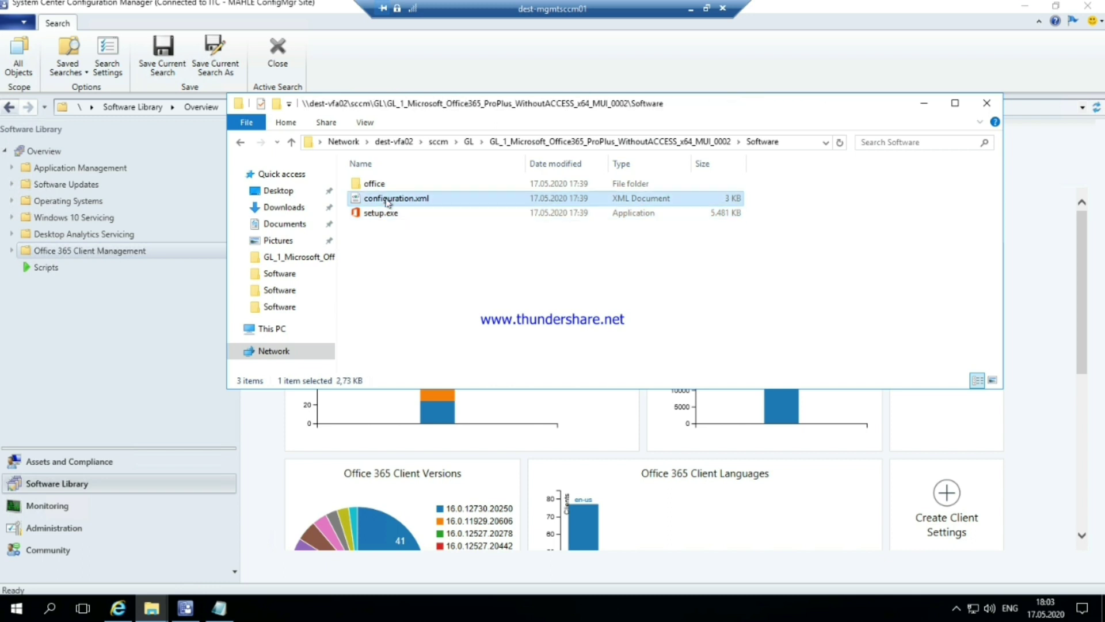
{"action": "right_click", "coordinate": [388, 202]}
{"action": "left_click", "coordinate": [415, 226]}
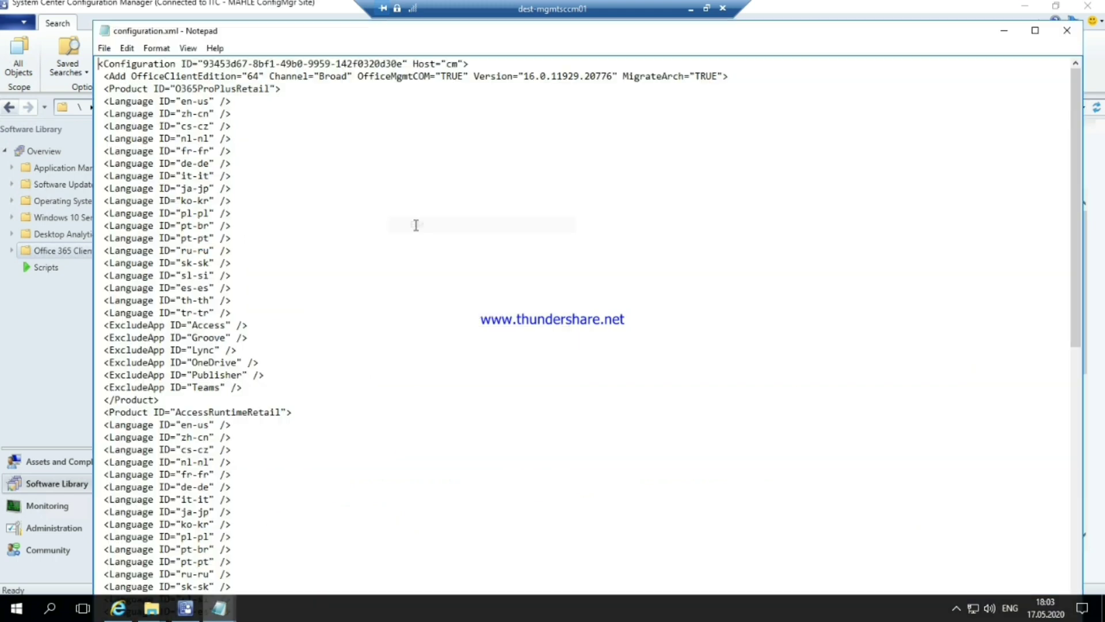
{"action": "left_click", "coordinate": [1034, 30]}
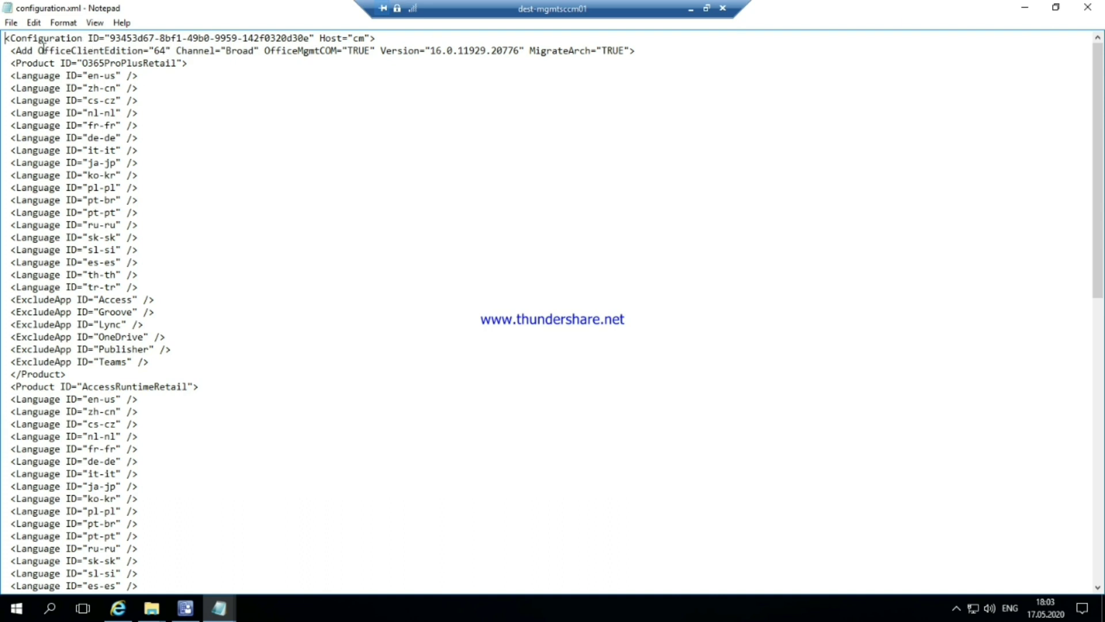
Step: Look up the new attribute value for the Broad channel in Microsoft's update channel changes article in Chrome and copy SemiAnnual
{"action": "left_click_drag", "start_coordinate": [44, 49], "coordinate": [252, 56]}
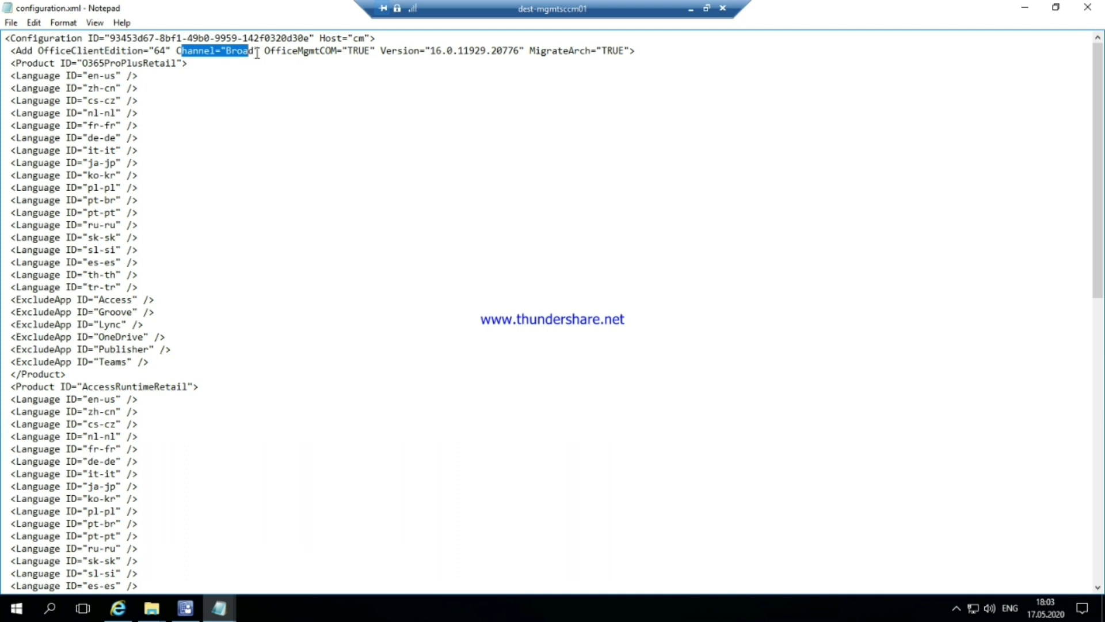
{"action": "left_click", "coordinate": [228, 51]}
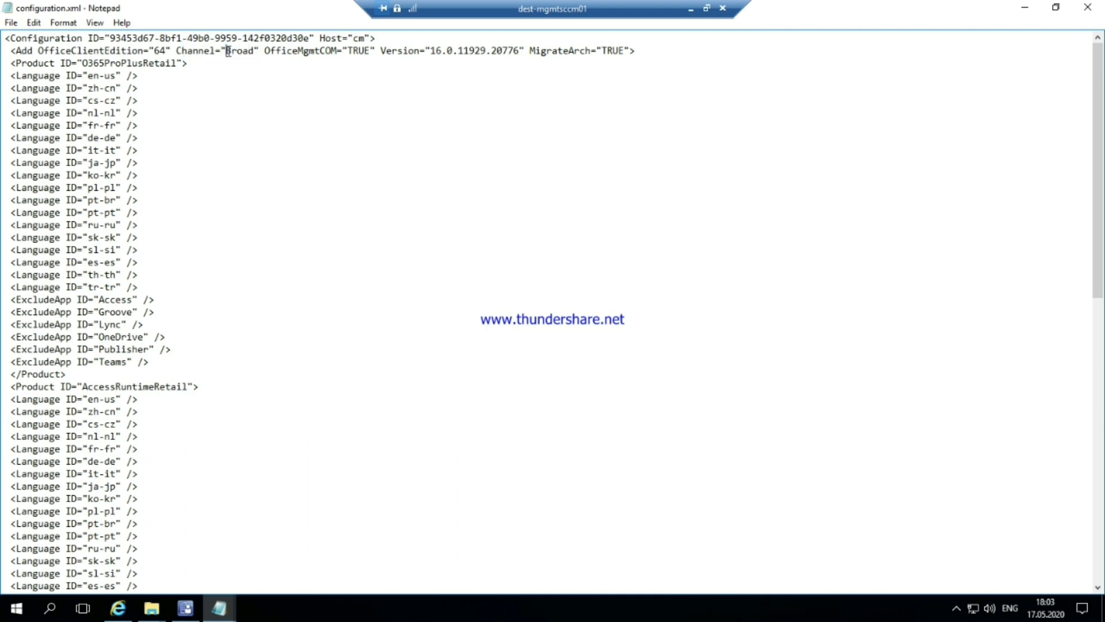
{"action": "double_click", "coordinate": [239, 51]}
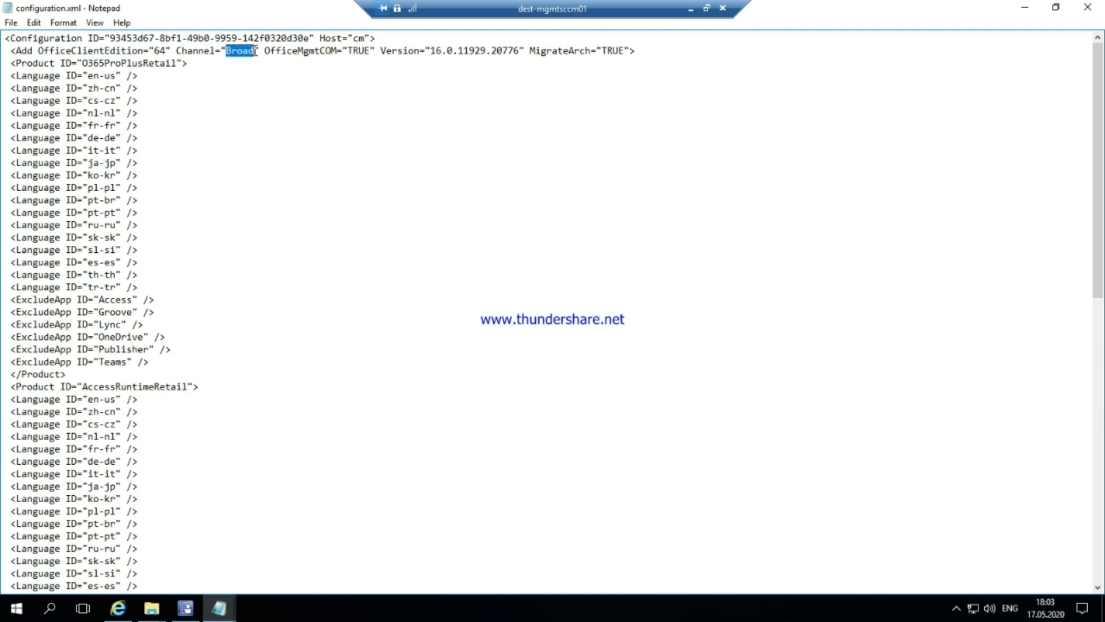
{"action": "left_click", "coordinate": [691, 8]}
{"action": "left_click", "coordinate": [555, 14]}
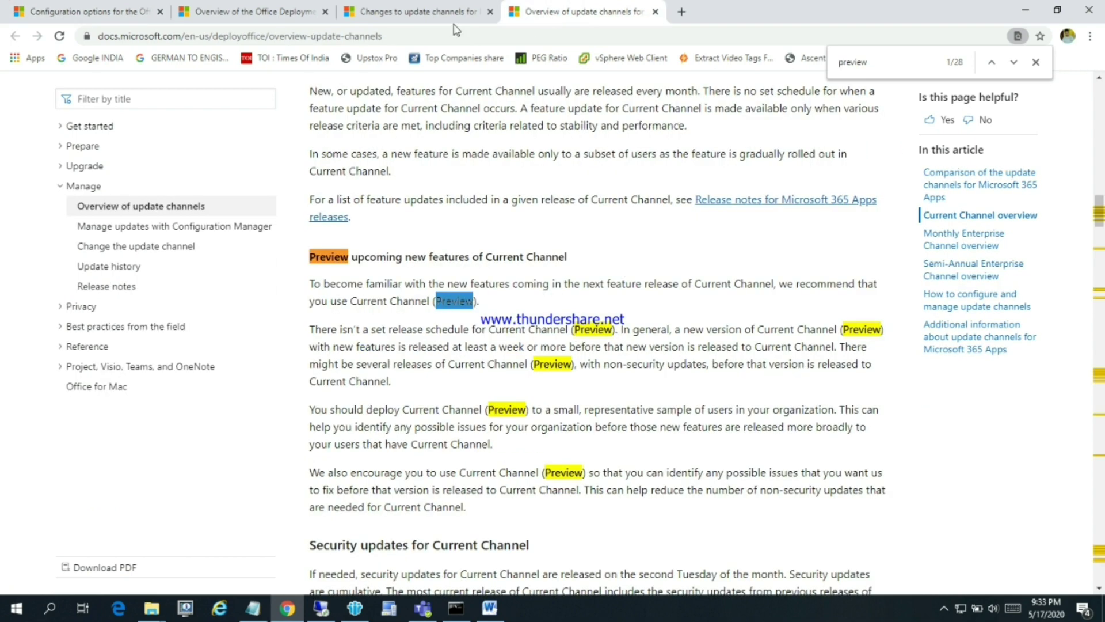
{"action": "left_click", "coordinate": [436, 14]}
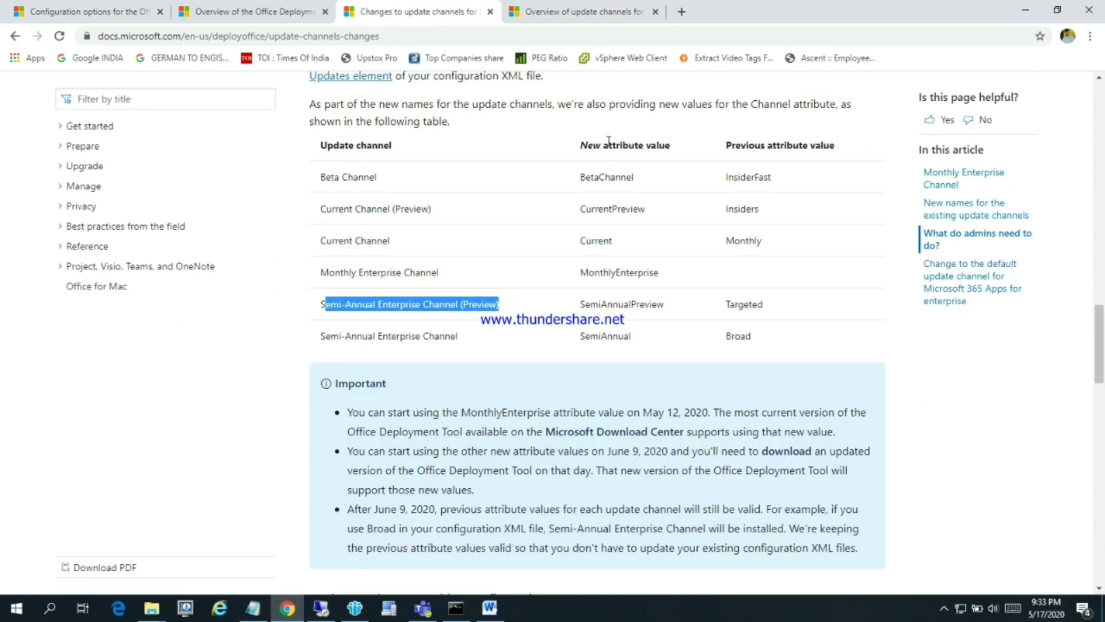
{"action": "left_click_drag", "start_coordinate": [726, 145], "coordinate": [836, 145]}
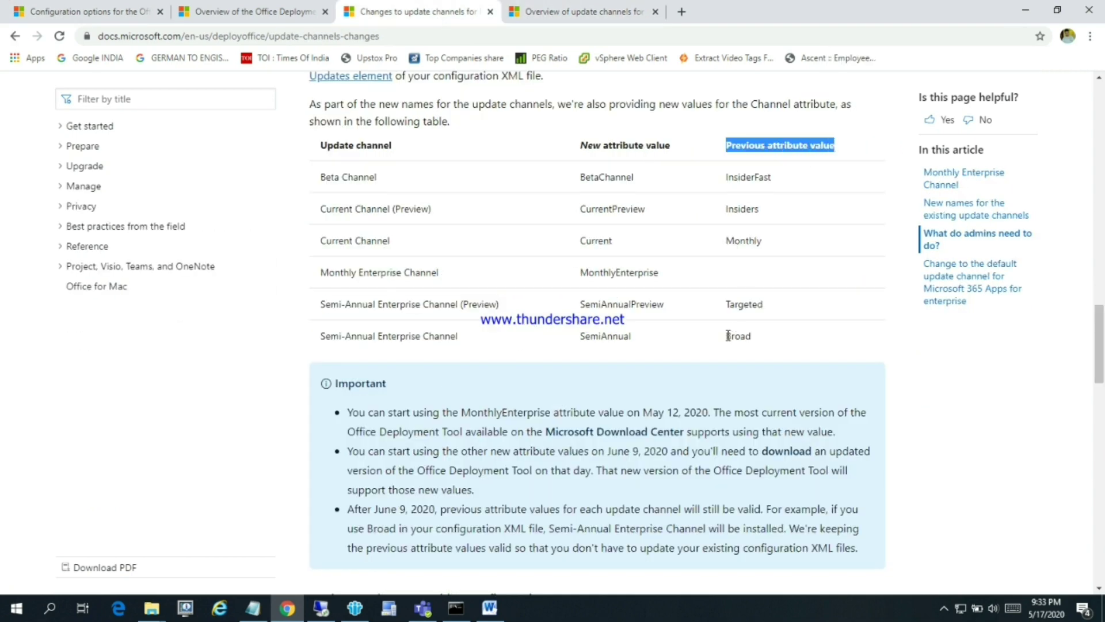
{"action": "left_click_drag", "start_coordinate": [727, 335], "coordinate": [752, 336]}
{"action": "left_click_drag", "start_coordinate": [581, 145], "coordinate": [673, 148]}
{"action": "left_click_drag", "start_coordinate": [580, 335], "coordinate": [631, 338]}
{"action": "key", "text": "ctrl+c"}
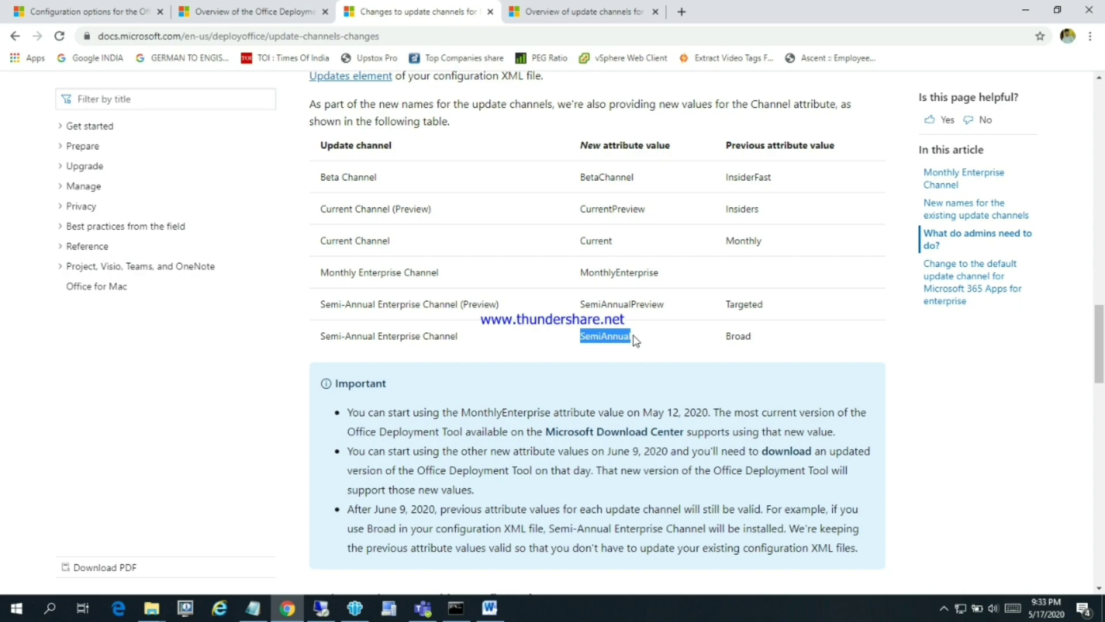
Step: Back in the remote session's configuration.xml, set the Channel attribute of the Add element to SemiAnnual
{"action": "left_click", "coordinate": [323, 607]}
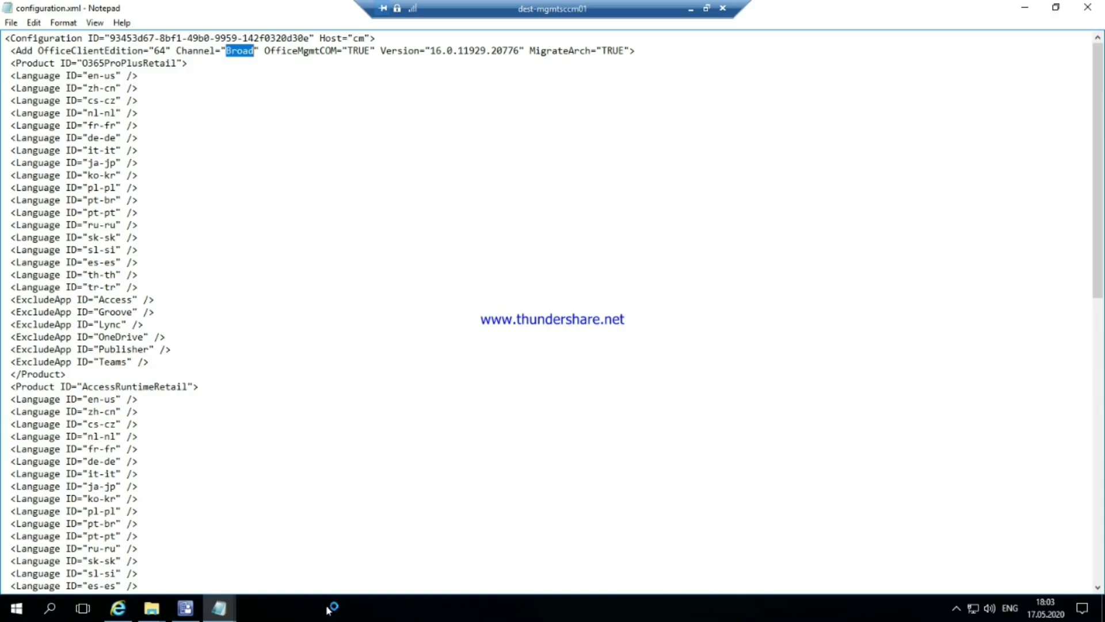
{"action": "left_click", "coordinate": [242, 75]}
{"action": "left_click_drag", "start_coordinate": [255, 51], "coordinate": [227, 50]}
{"action": "key", "text": "ctrl+v"}
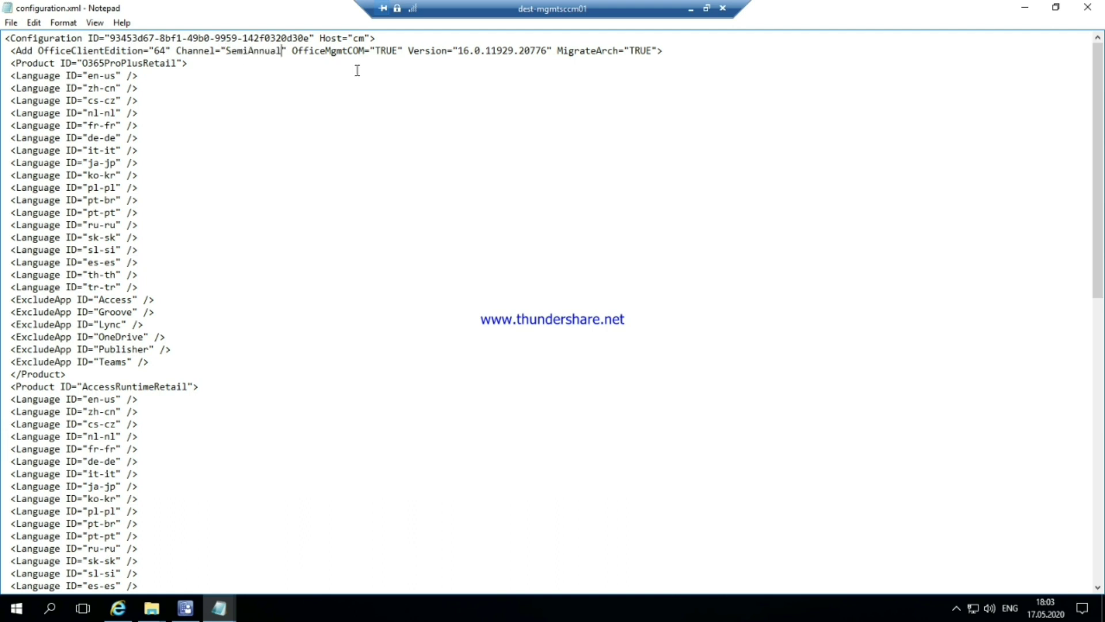
Step: Examine the Version and MigrateArch attributes of the Add element in configuration.xml
{"action": "left_click_drag", "start_coordinate": [430, 52], "coordinate": [503, 51]}
{"action": "left_click", "coordinate": [564, 50]}
{"action": "left_click", "coordinate": [602, 50], "text": "shift"}
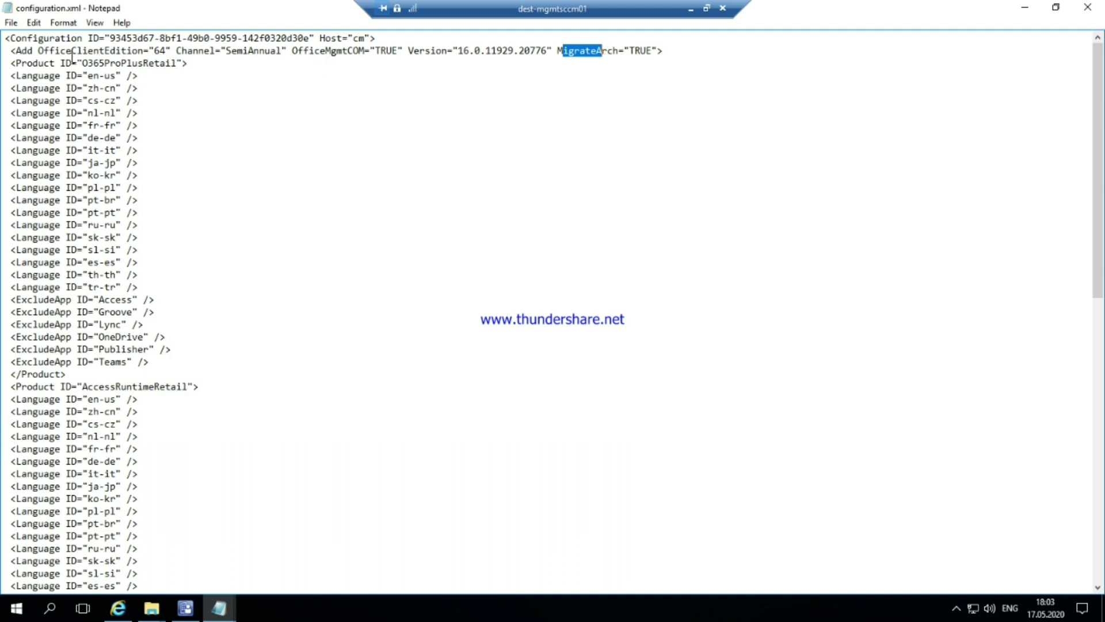
Step: Find the MatchOS example in the Office Deployment Tool configuration options article in Chrome and copy <Language ID="MatchOS"
{"action": "left_click_drag", "start_coordinate": [38, 63], "coordinate": [152, 63]}
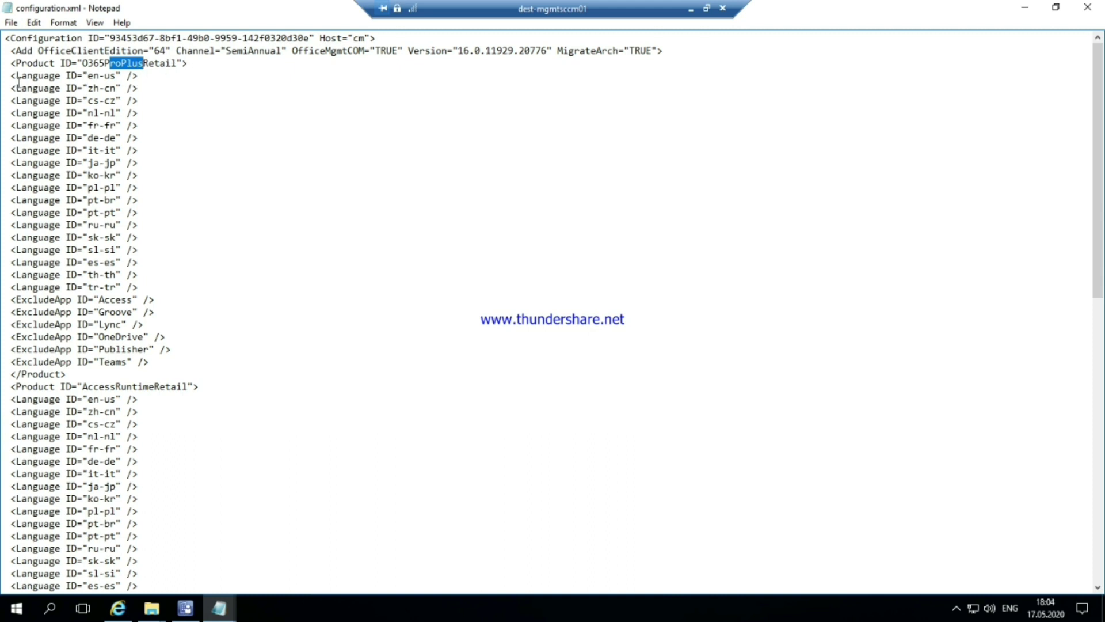
{"action": "left_click_drag", "start_coordinate": [11, 75], "coordinate": [142, 286]}
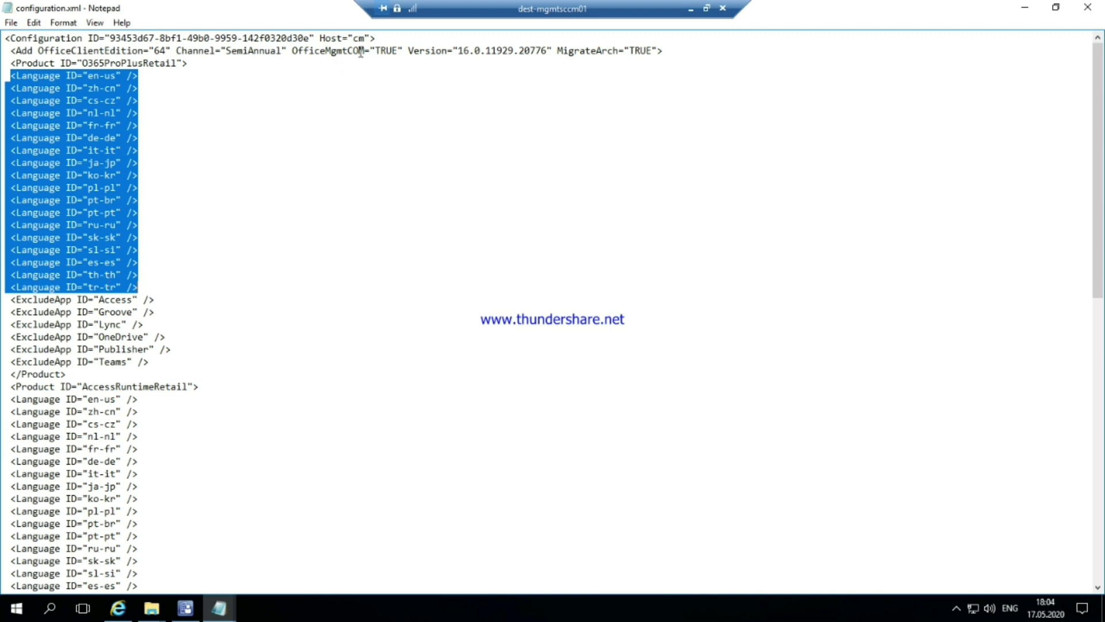
{"action": "left_click", "coordinate": [688, 7]}
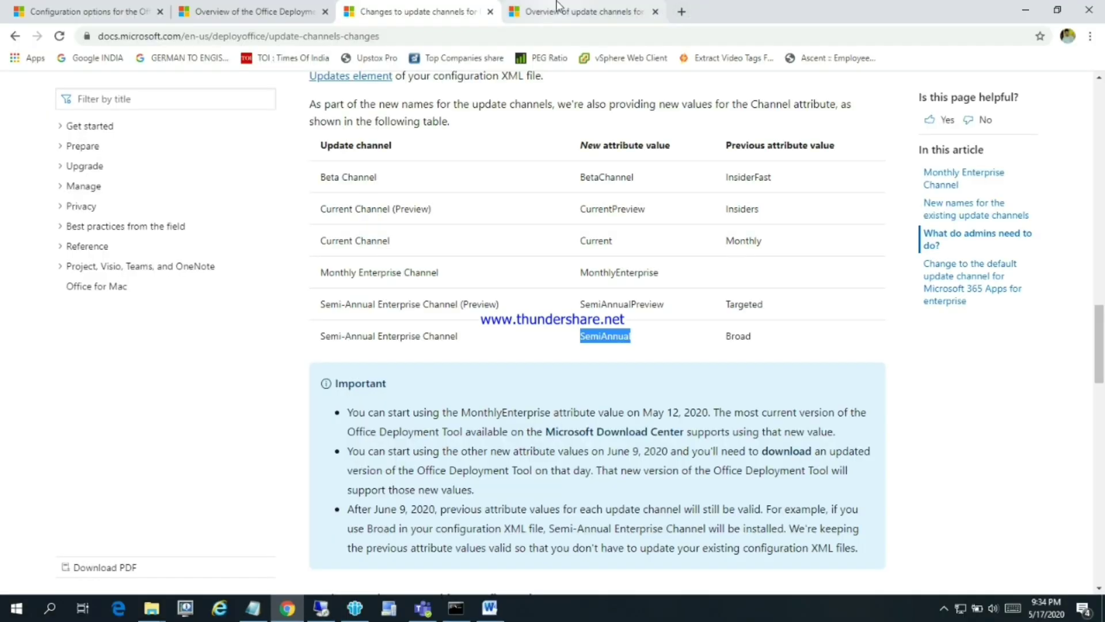
{"action": "left_click", "coordinate": [291, 11]}
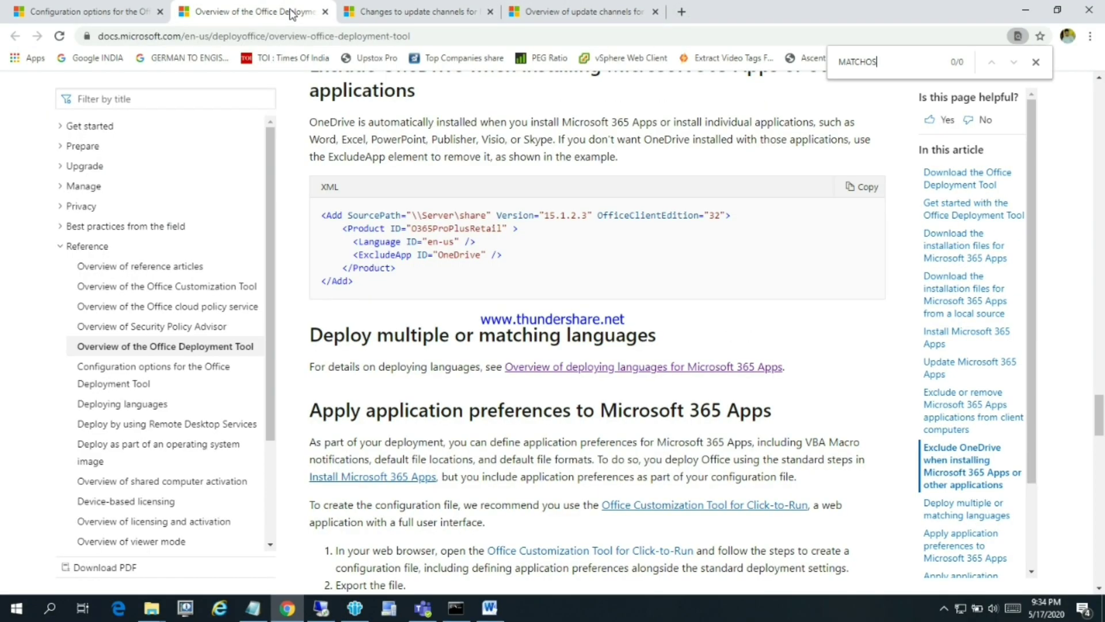
{"action": "left_click", "coordinate": [104, 11]}
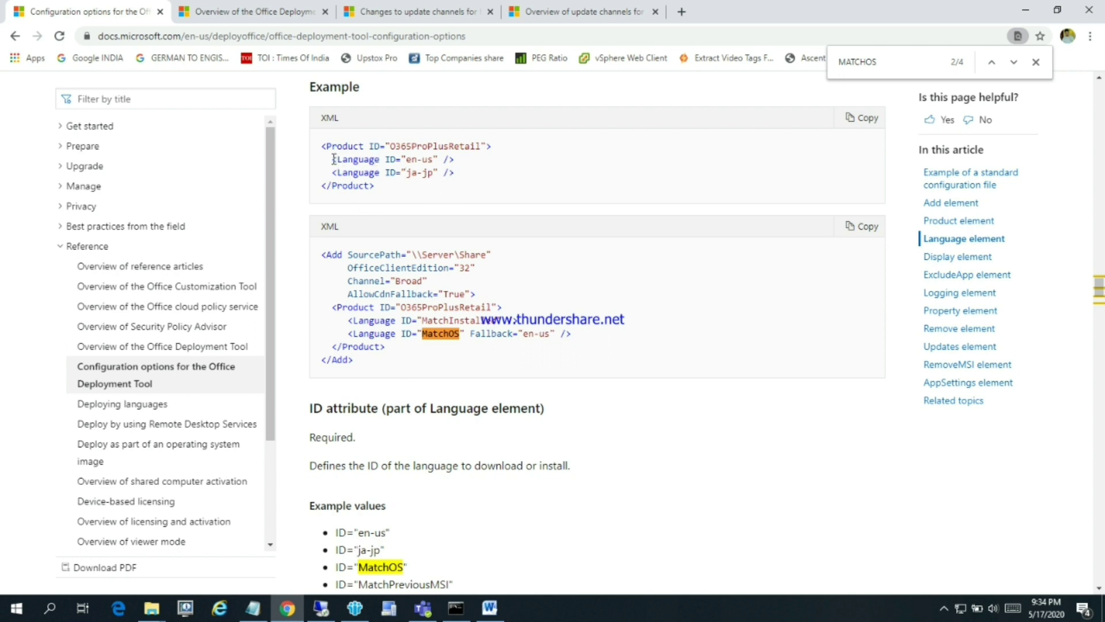
{"action": "left_click_drag", "start_coordinate": [332, 159], "coordinate": [454, 162]}
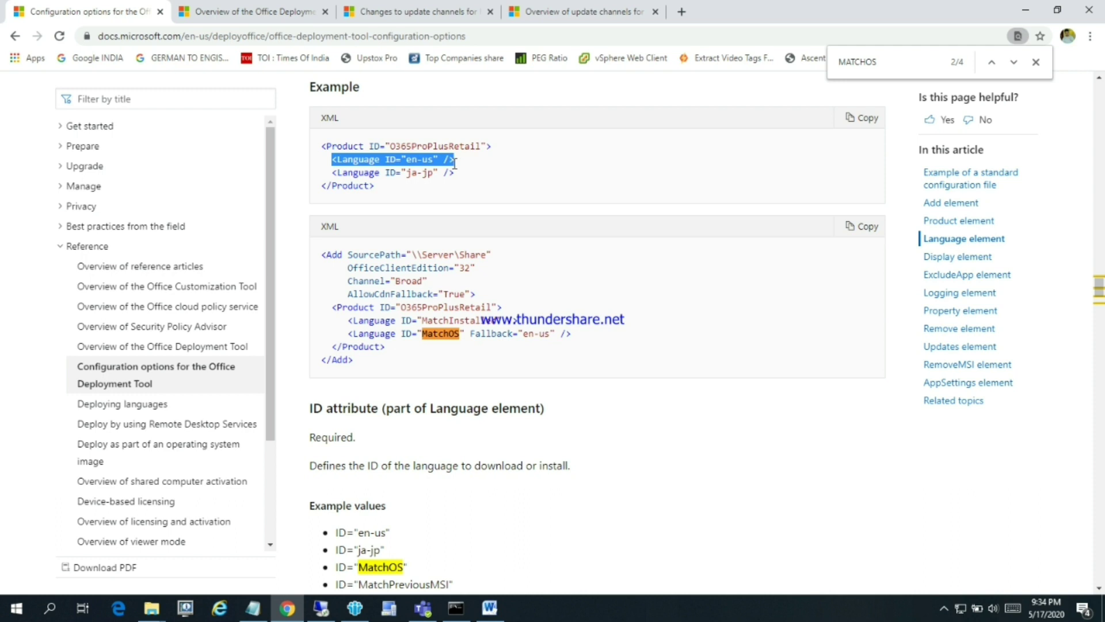
{"action": "left_click", "coordinate": [447, 339]}
{"action": "left_click_drag", "start_coordinate": [465, 335], "coordinate": [350, 344]}
{"action": "key", "text": "ctrl+c"}
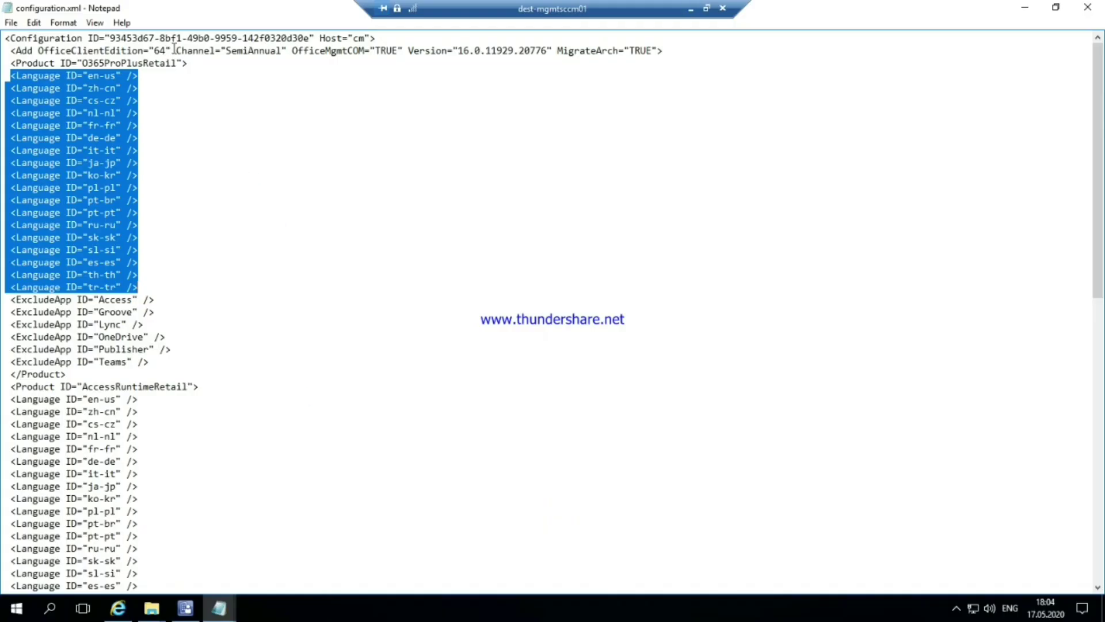
Step: Back in the remote session's configuration.xml, add <Language ID="MatchOS" /> on an indented new line directly below the O365ProPlusRetail Product tag
{"action": "left_click", "coordinate": [191, 65]}
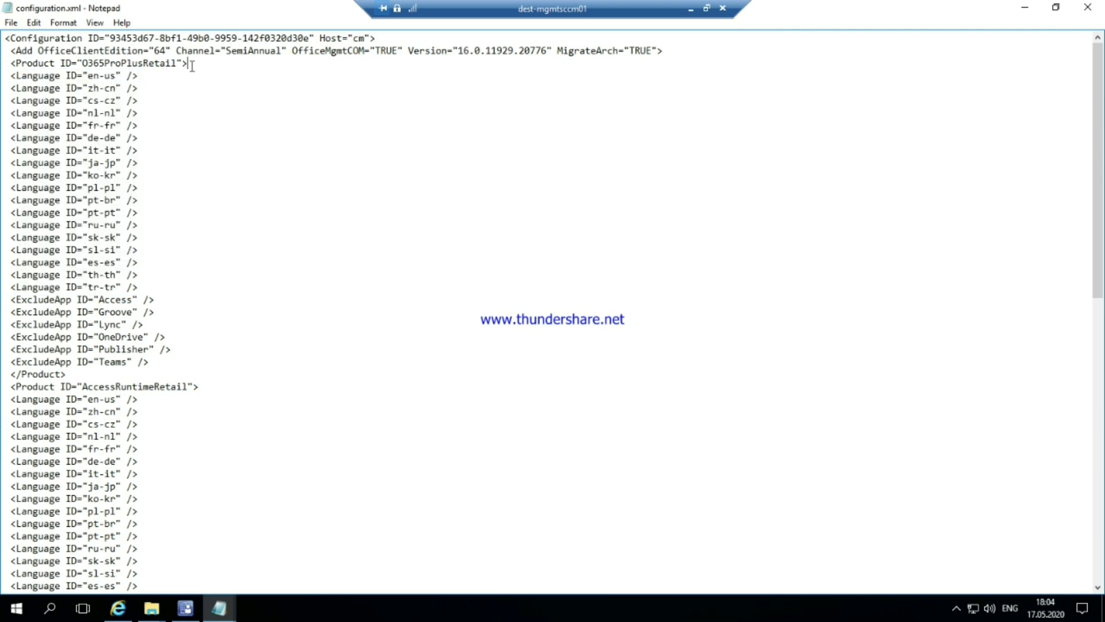
{"action": "key", "text": "Return"}
{"action": "key", "text": "ctrl+v"}
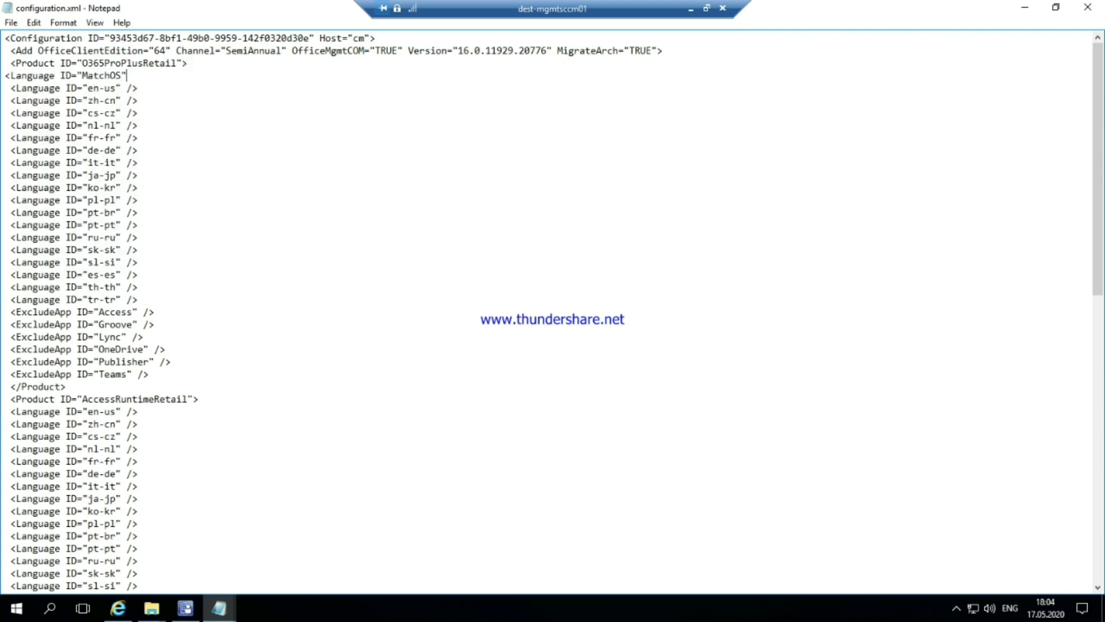
{"action": "left_click", "coordinate": [5, 76]}
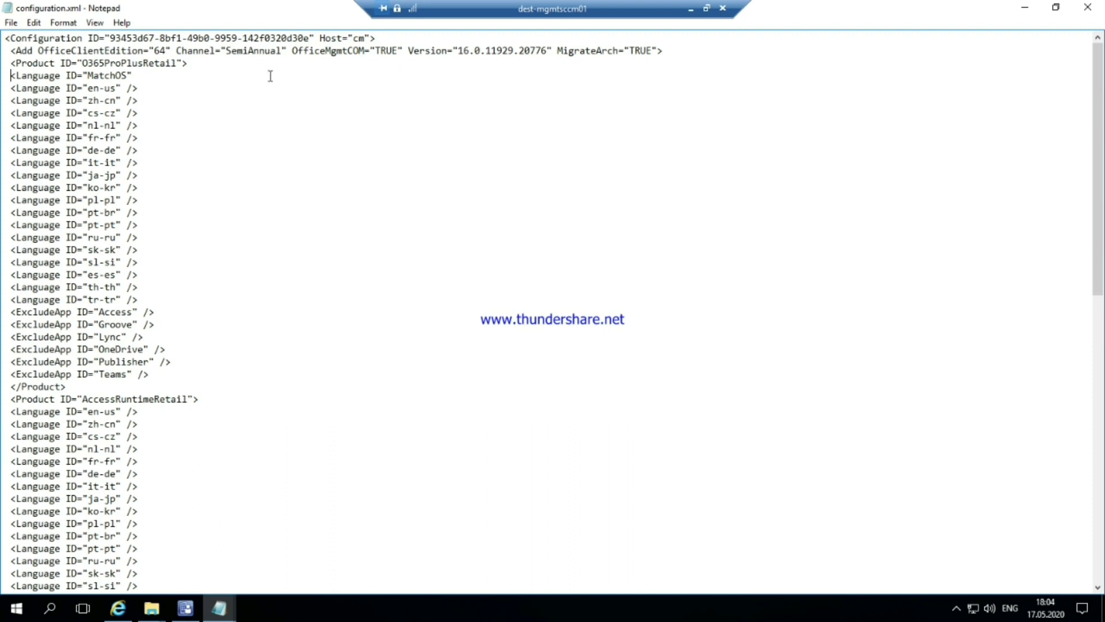
{"action": "left_click_drag", "start_coordinate": [139, 88], "coordinate": [126, 88]}
{"action": "left_click", "coordinate": [140, 75]}
{"action": "type", "text": "/>"}
{"action": "left_click", "coordinate": [152, 614]}
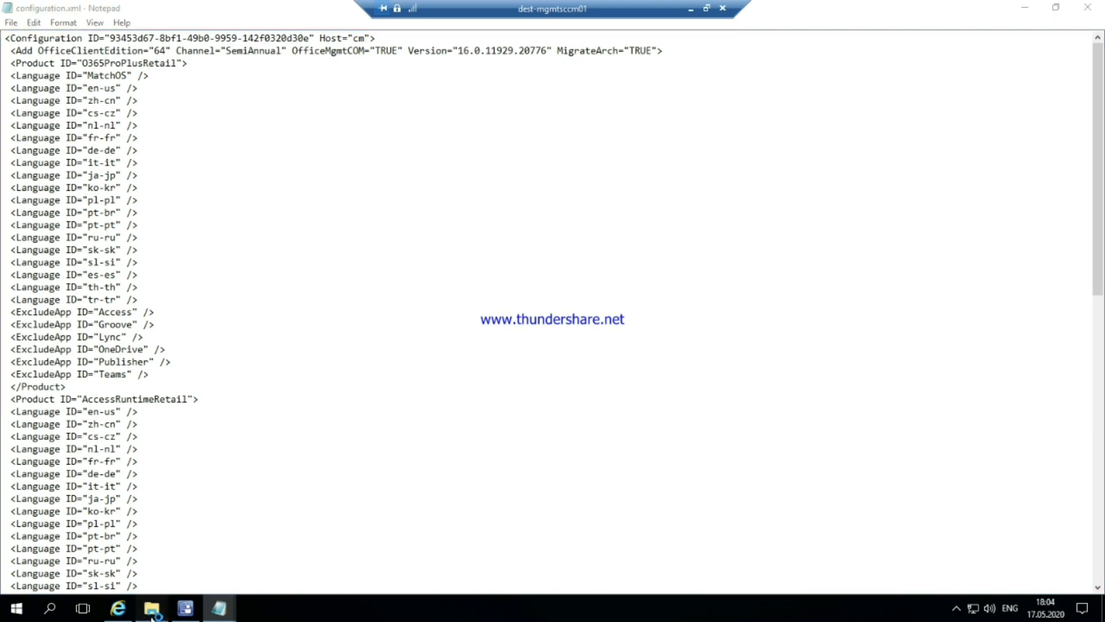
{"action": "left_click", "coordinate": [286, 282]}
Step: Delete the Language lines from zh-cn through tr-tr in the O365ProPlusRetail product, including the leftover blank line, keeping MatchOS and en-us
{"action": "left_click_drag", "start_coordinate": [11, 88], "coordinate": [155, 90]}
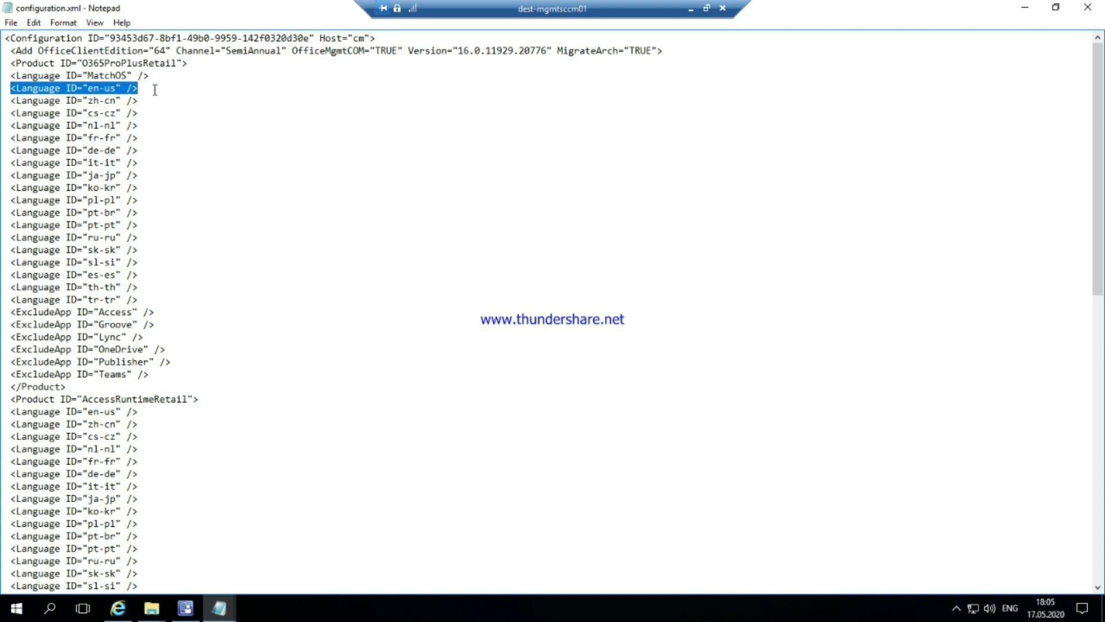
{"action": "left_click_drag", "start_coordinate": [6, 101], "coordinate": [25, 104]}
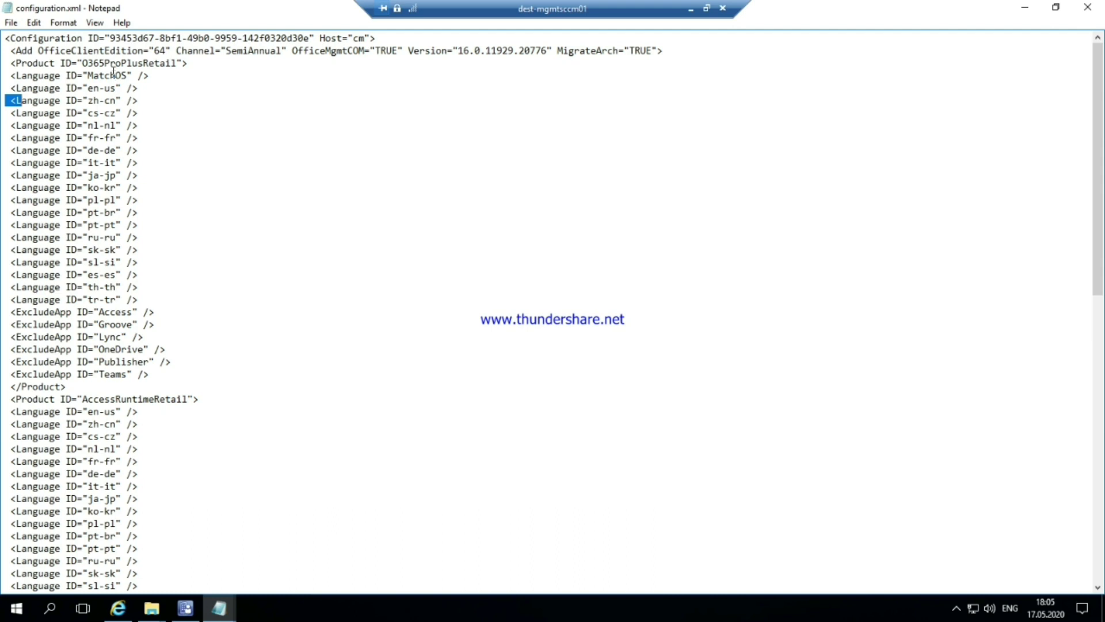
{"action": "left_click_drag", "start_coordinate": [82, 64], "coordinate": [111, 64]}
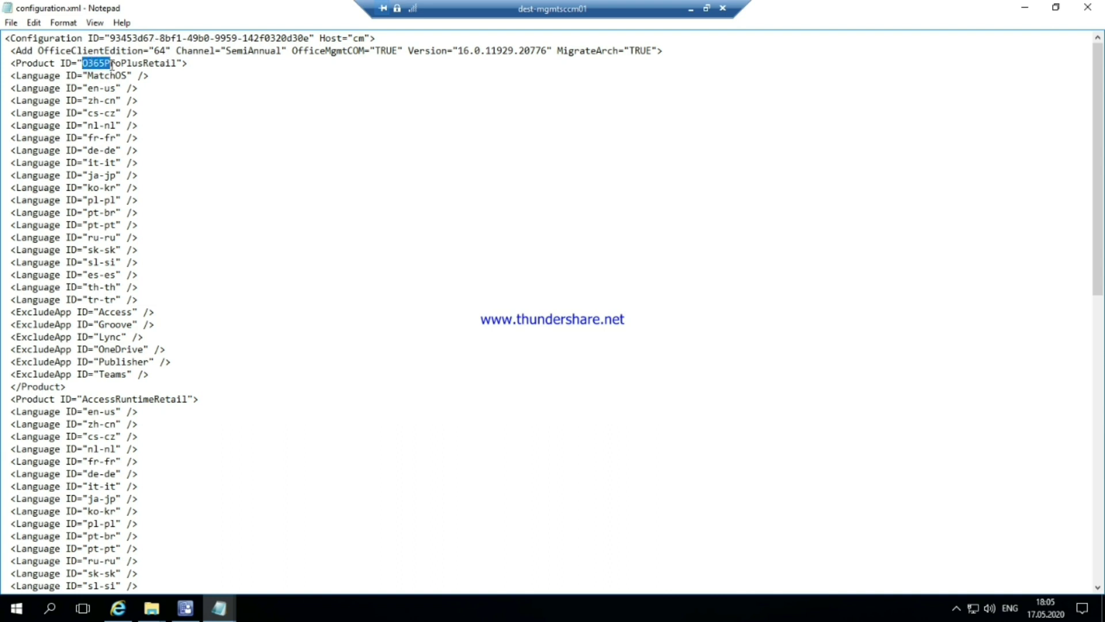
{"action": "left_click_drag", "start_coordinate": [17, 87], "coordinate": [124, 91]}
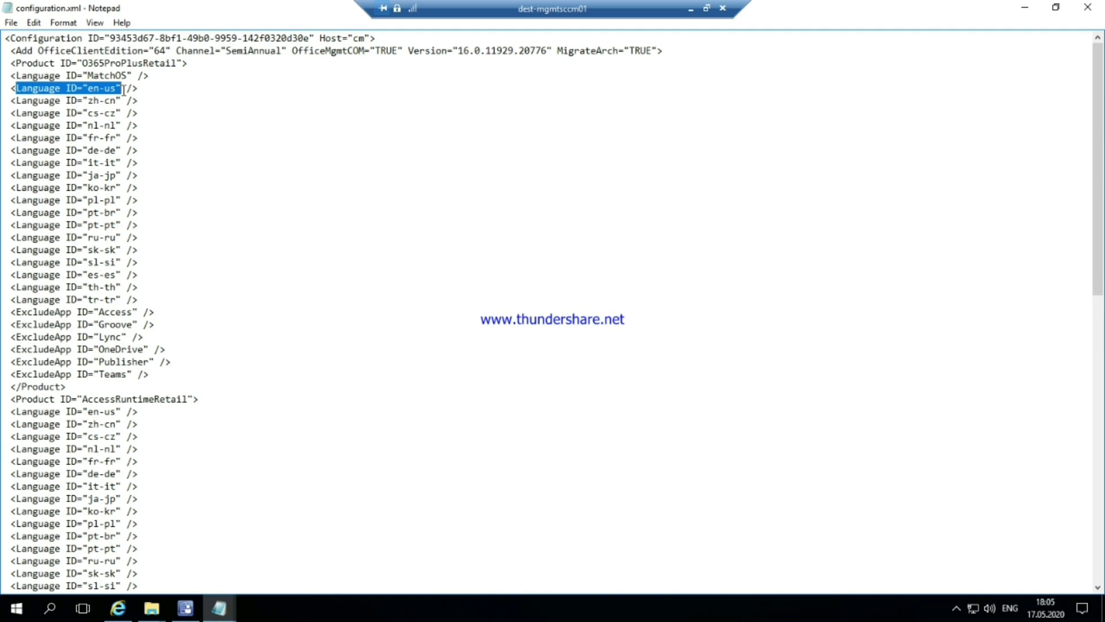
{"action": "left_click_drag", "start_coordinate": [6, 101], "coordinate": [87, 138]}
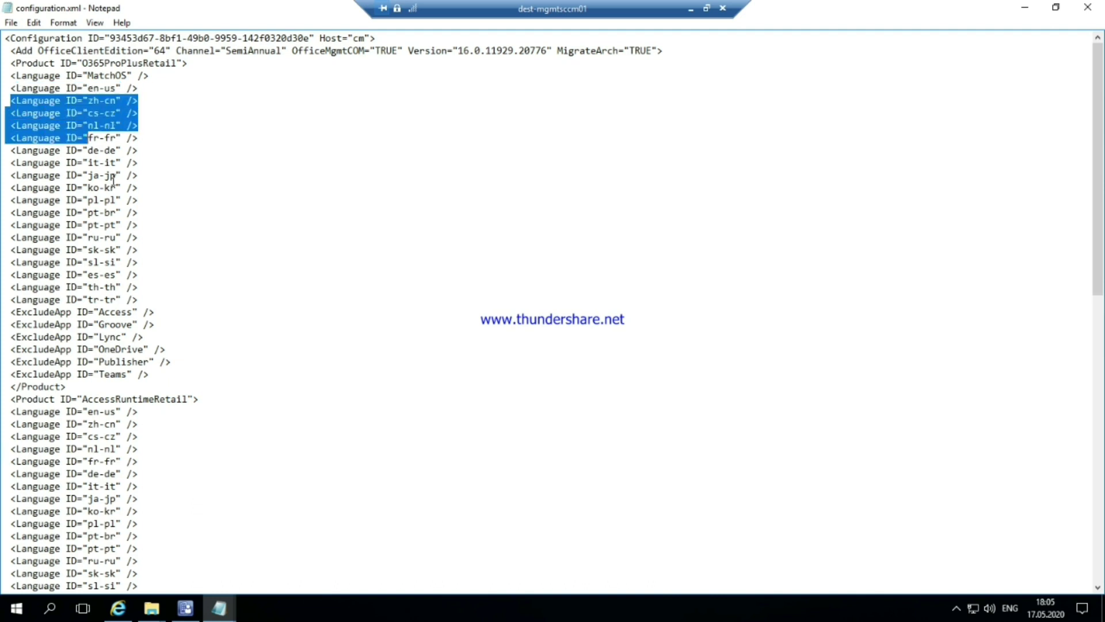
{"action": "left_click_drag", "start_coordinate": [113, 180], "coordinate": [141, 298]}
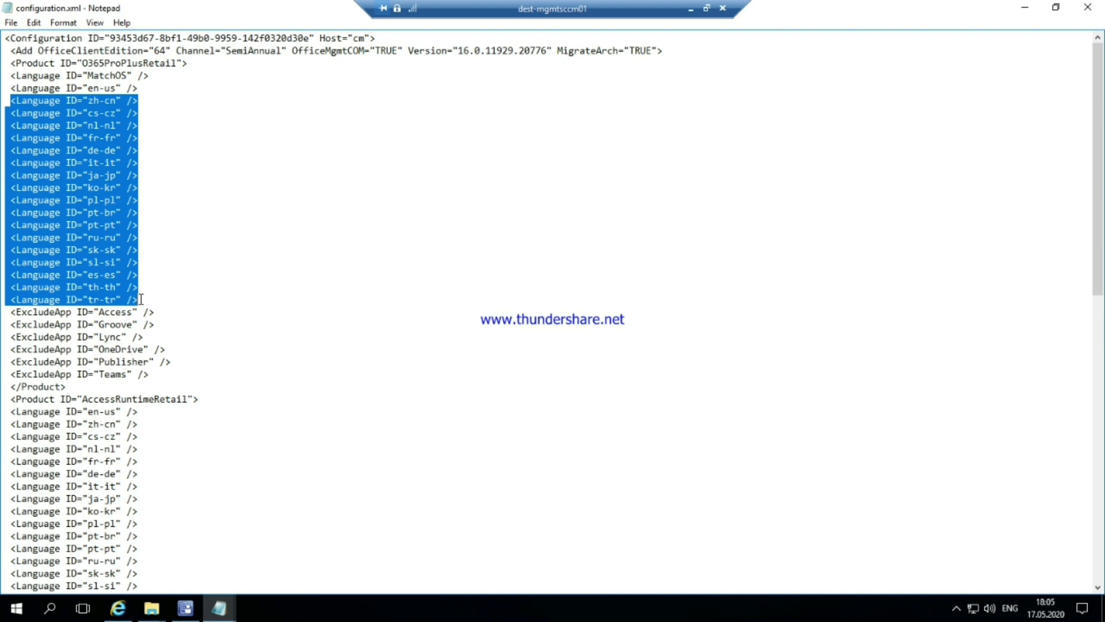
{"action": "key", "text": "Delete"}
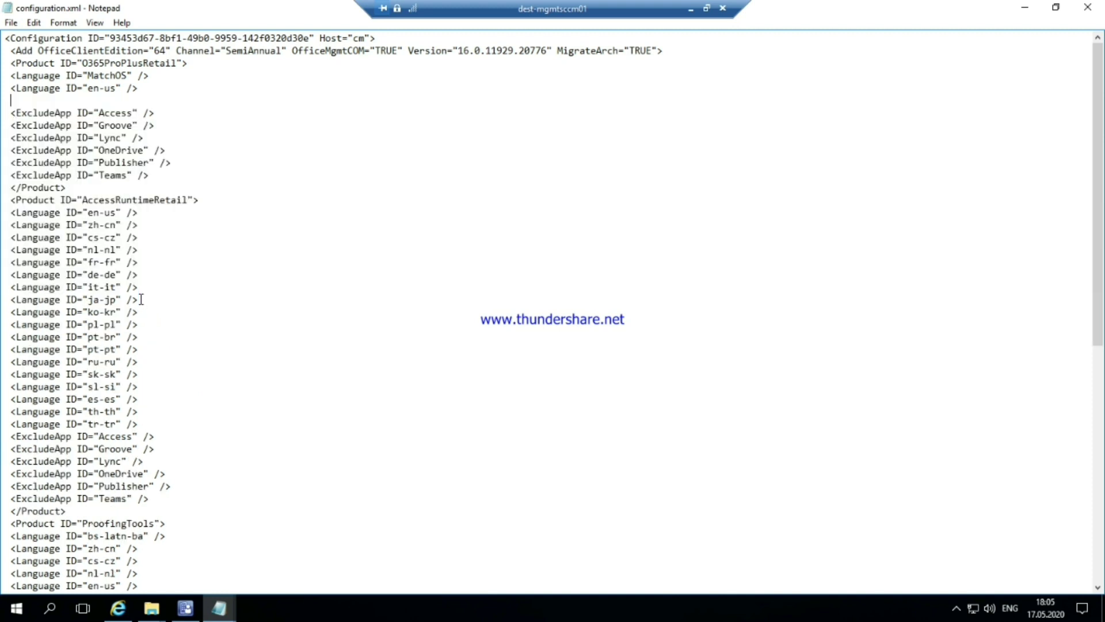
{"action": "key", "text": "BackSpace"}
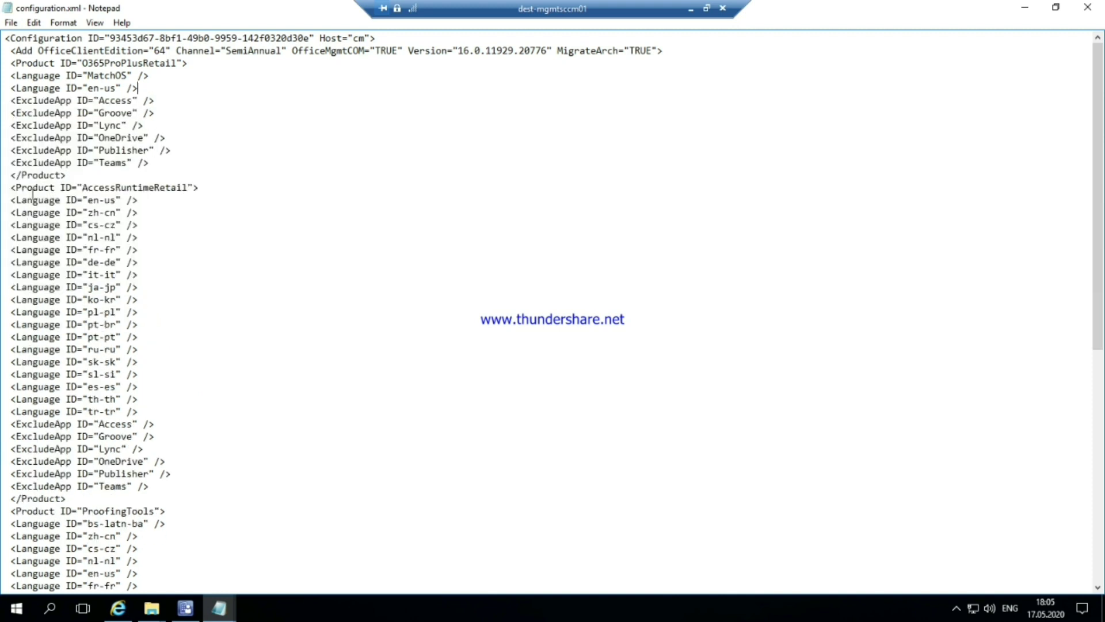
Step: Examine the ExcludeApp lines of the O365ProPlusRetail product in configuration.xml, including Access, Groove and Lync
{"action": "left_click_drag", "start_coordinate": [38, 102], "coordinate": [71, 105]}
{"action": "left_click", "coordinate": [6, 98]}
{"action": "key", "text": "shift+Down"}
{"action": "key", "text": "shift+Down"}
{"action": "key", "text": "shift+Down"}
{"action": "key", "text": "shift+Down"}
{"action": "key", "text": "shift+Down"}
{"action": "key", "text": "shift+Down"}
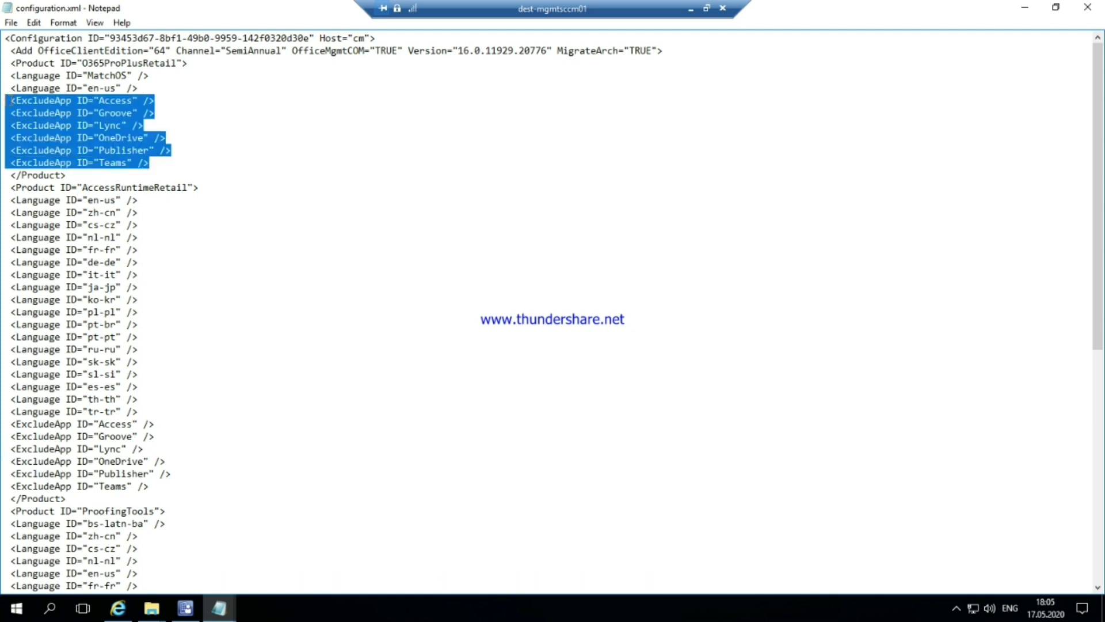
{"action": "left_click_drag", "start_coordinate": [160, 102], "coordinate": [9, 102]}
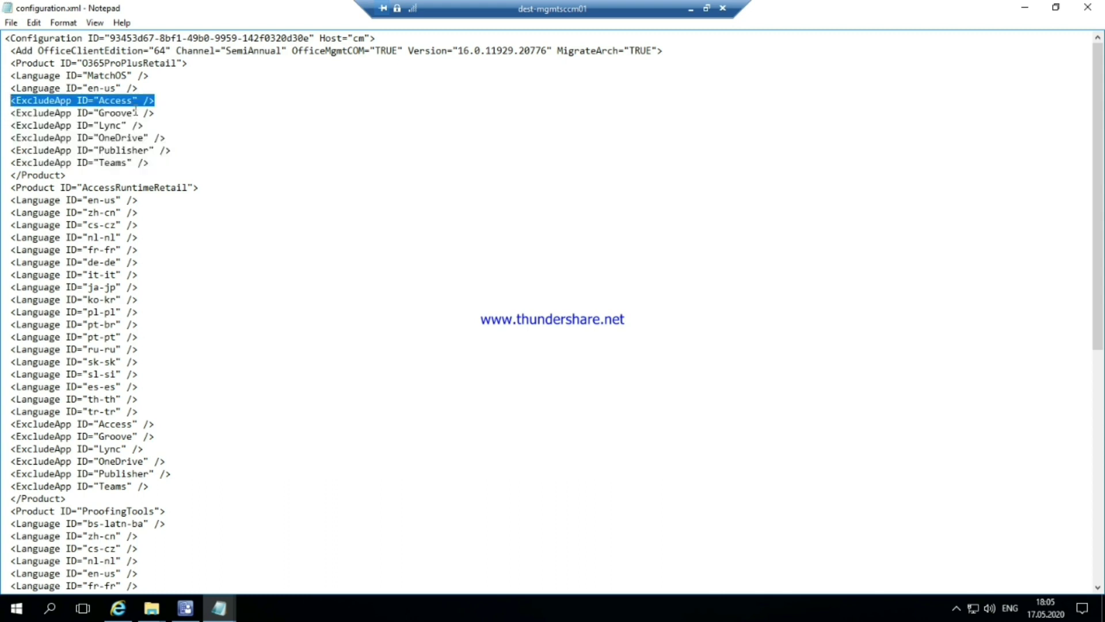
{"action": "left_click_drag", "start_coordinate": [154, 112], "coordinate": [62, 109]}
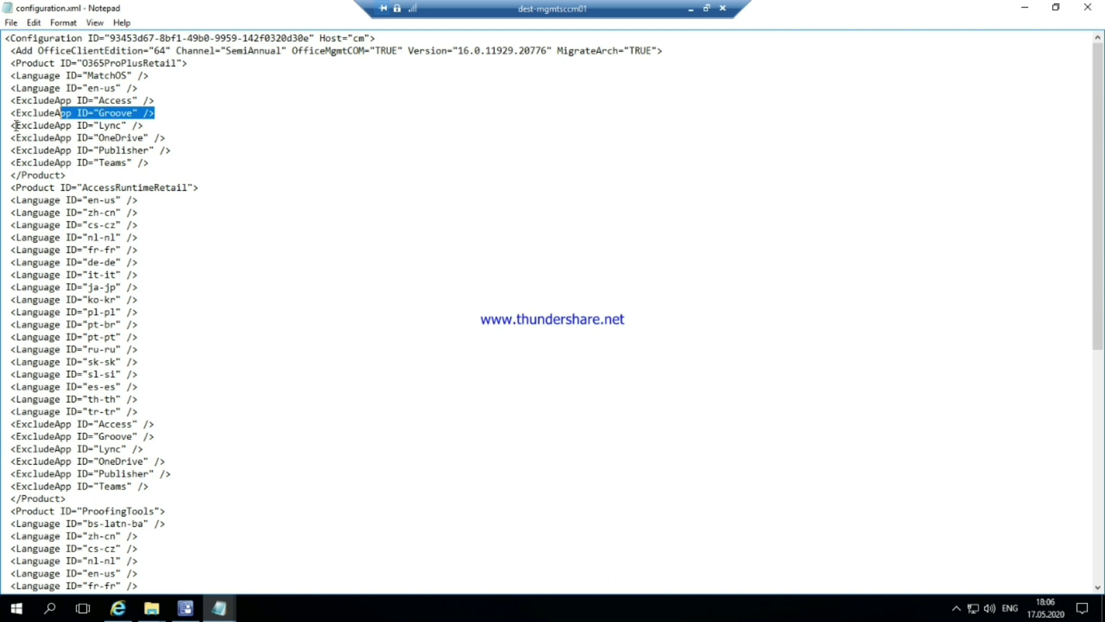
{"action": "left_click_drag", "start_coordinate": [16, 124], "coordinate": [90, 124]}
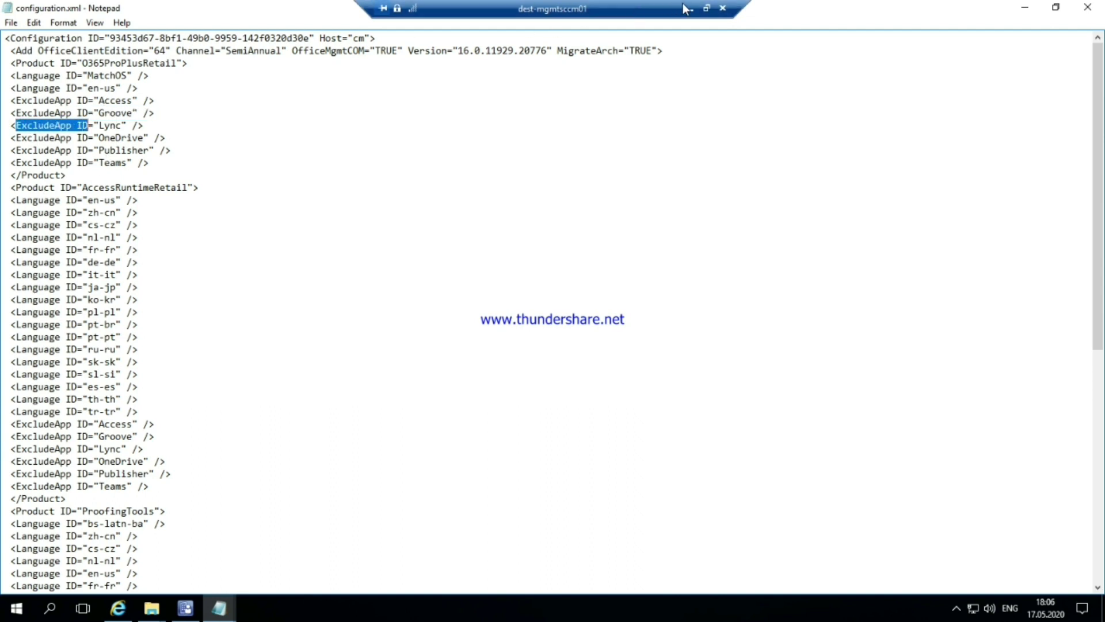
Step: In Chrome, search the Office Deployment Tool overview for "exclude app", read its section on excluding applications, and browse the configuration options article
{"action": "left_click", "coordinate": [686, 9]}
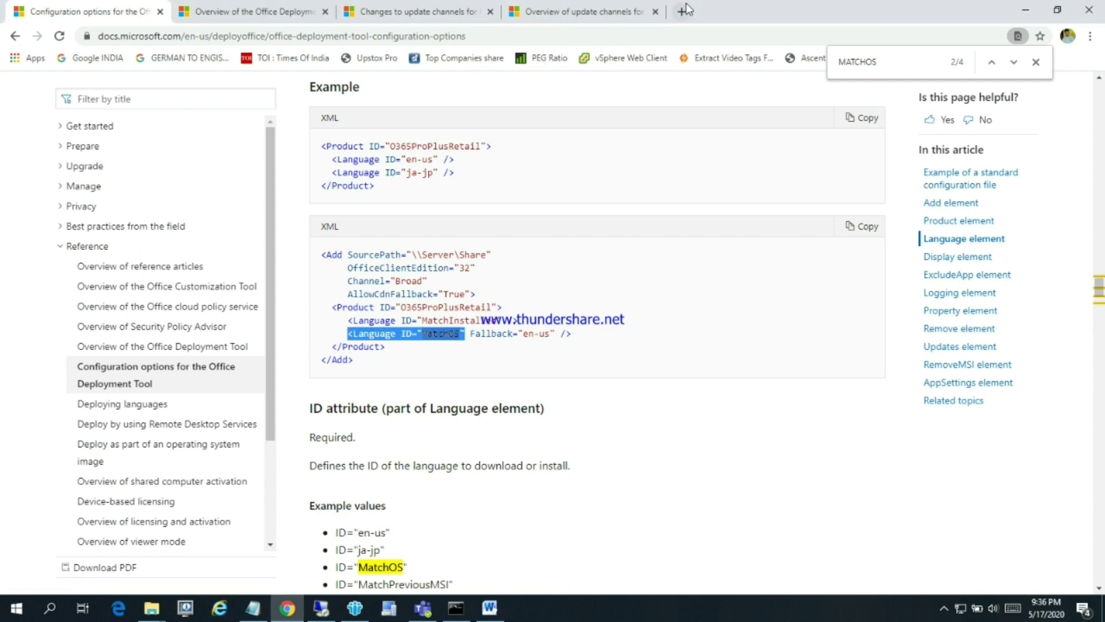
{"action": "left_click", "coordinate": [390, 7]}
{"action": "left_click", "coordinate": [248, 12]}
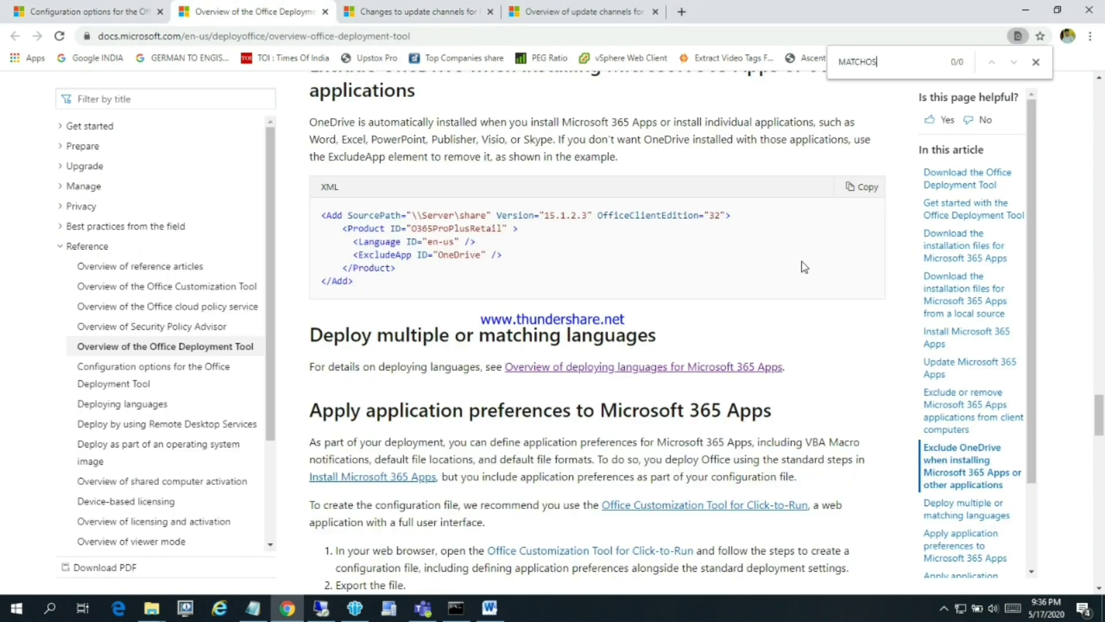
{"action": "key", "text": "ctrl+f"}
{"action": "type", "text": "excl"}
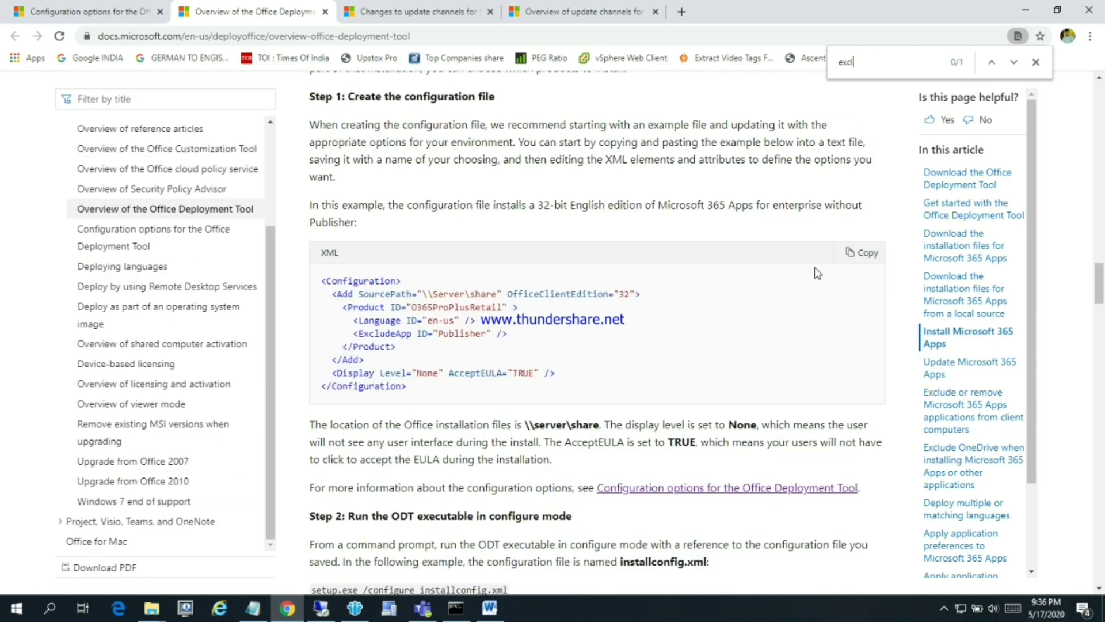
{"action": "type", "text": "u"}
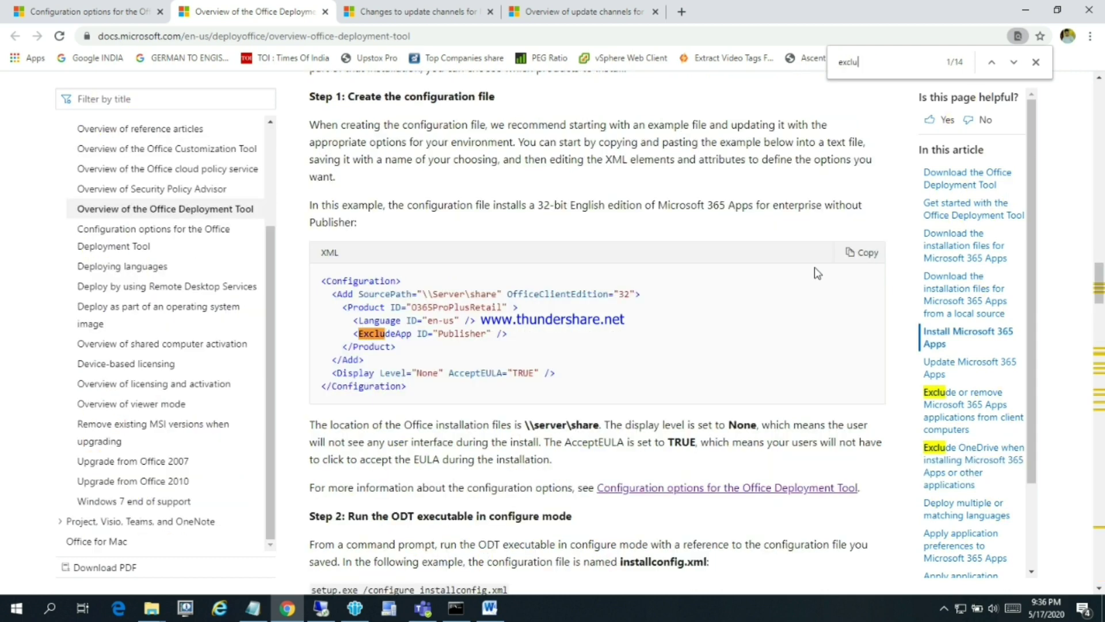
{"action": "type", "text": "de app"}
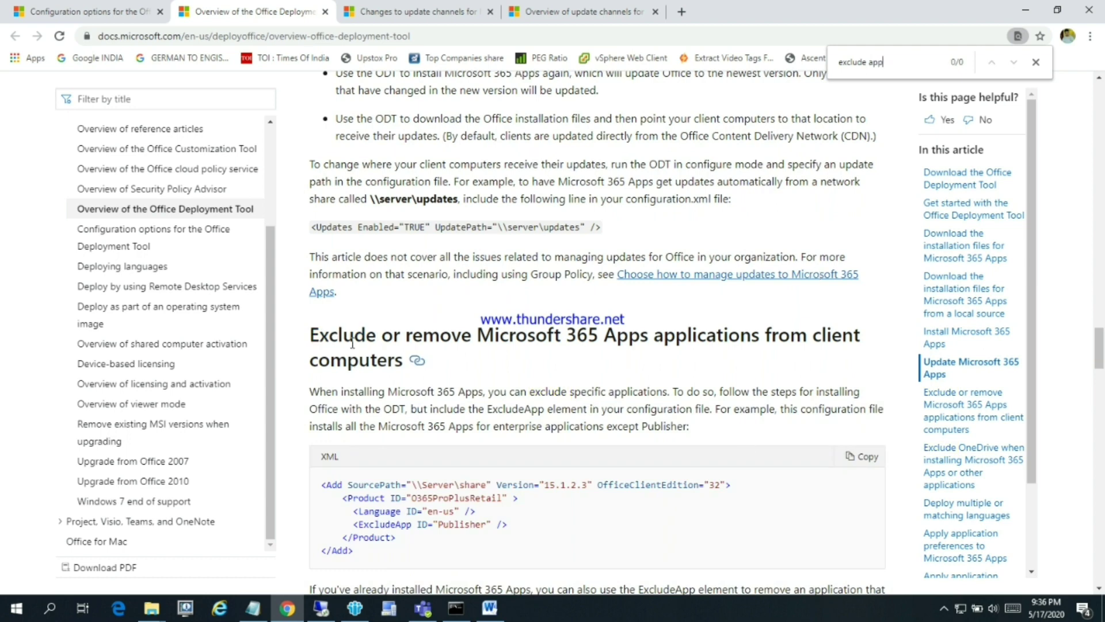
{"action": "left_click_drag", "start_coordinate": [354, 336], "coordinate": [778, 328]}
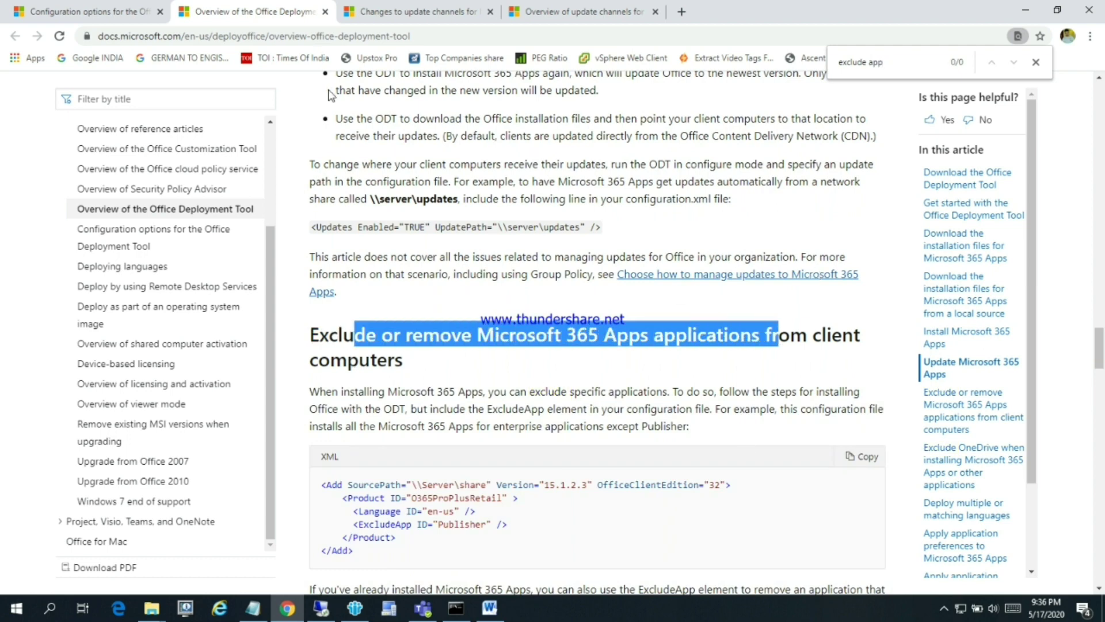
{"action": "left_click_drag", "start_coordinate": [282, 35], "coordinate": [398, 36]}
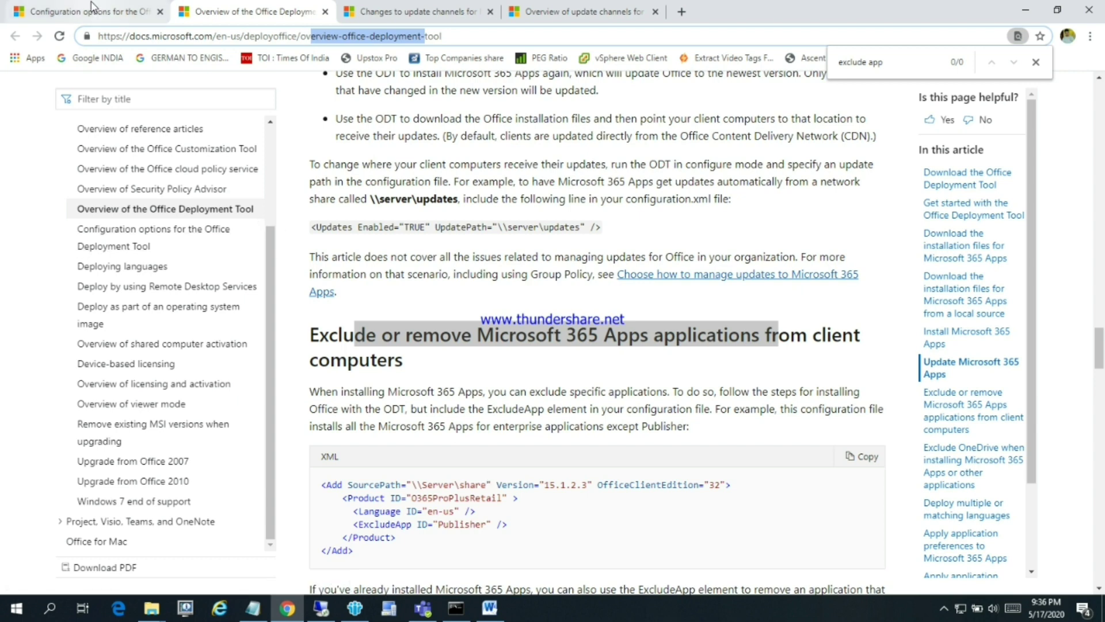
{"action": "left_click", "coordinate": [78, 13]}
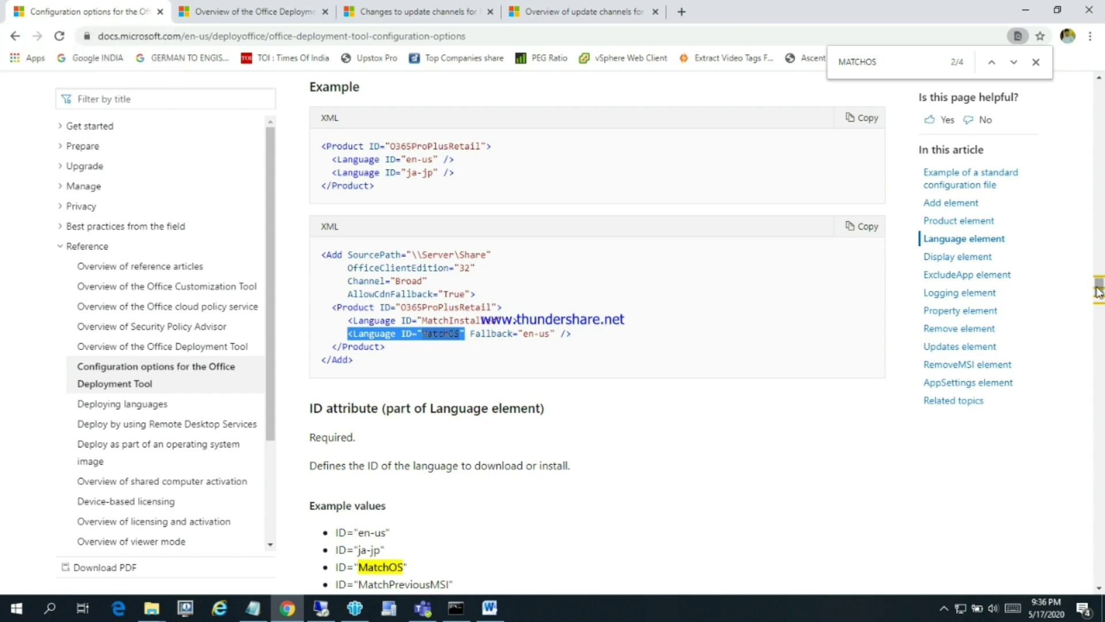
{"action": "left_click_drag", "start_coordinate": [1099, 290], "coordinate": [1100, 244]}
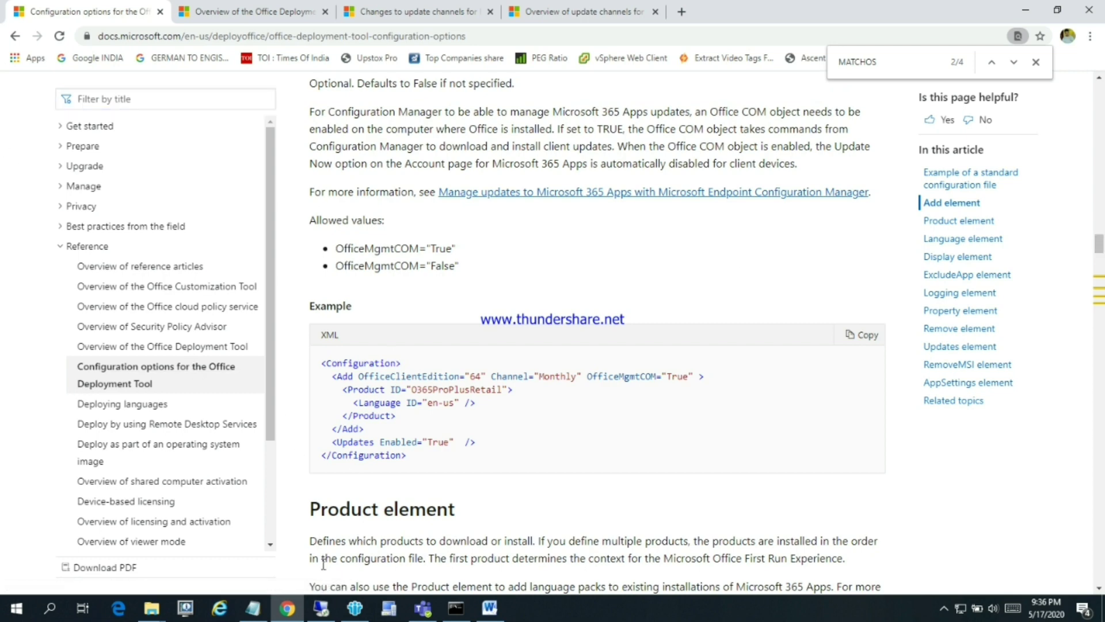
Step: Return to the remote session's configuration.xml and examine the Access ExcludeApp line of the O365ProPlusRetail product
{"action": "left_click", "coordinate": [329, 506]}
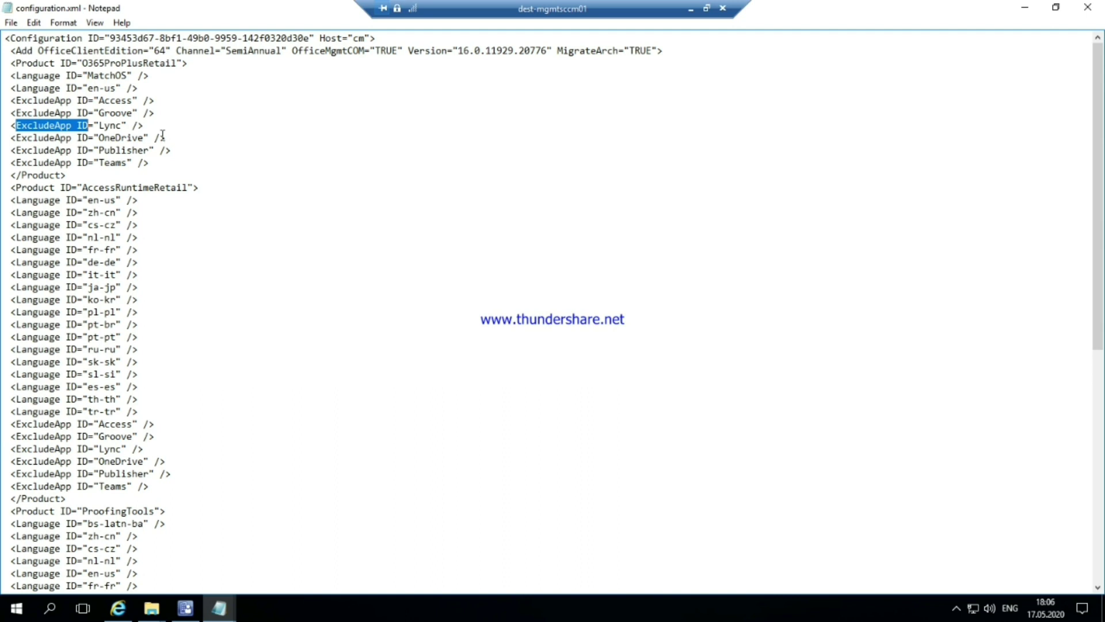
{"action": "left_click_drag", "start_coordinate": [18, 101], "coordinate": [109, 104]}
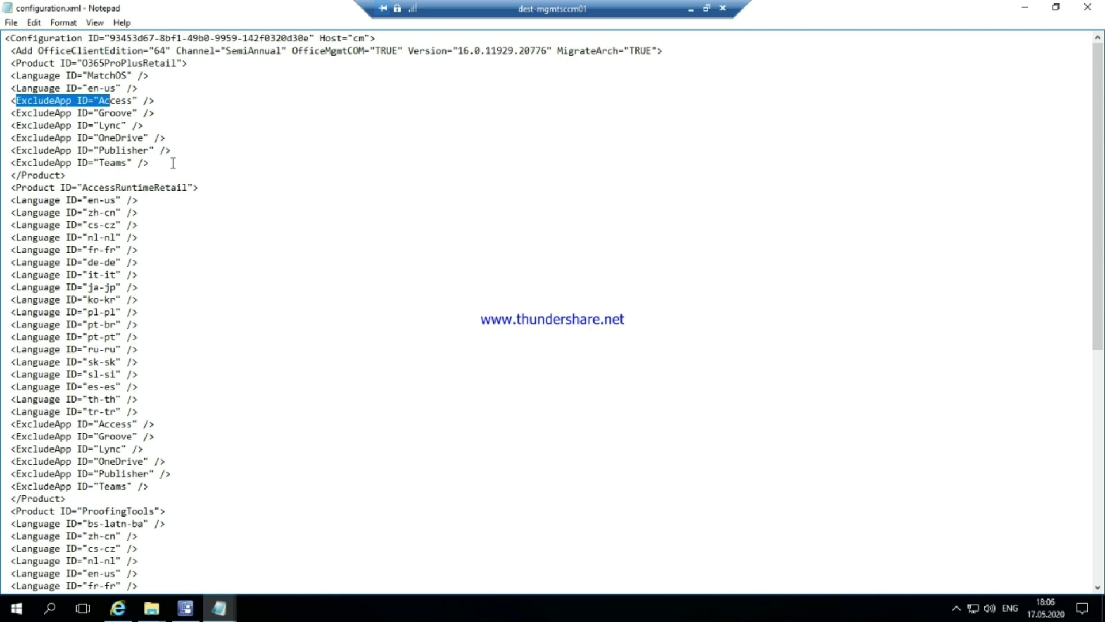
{"action": "left_click_drag", "start_coordinate": [156, 101], "coordinate": [4, 101]}
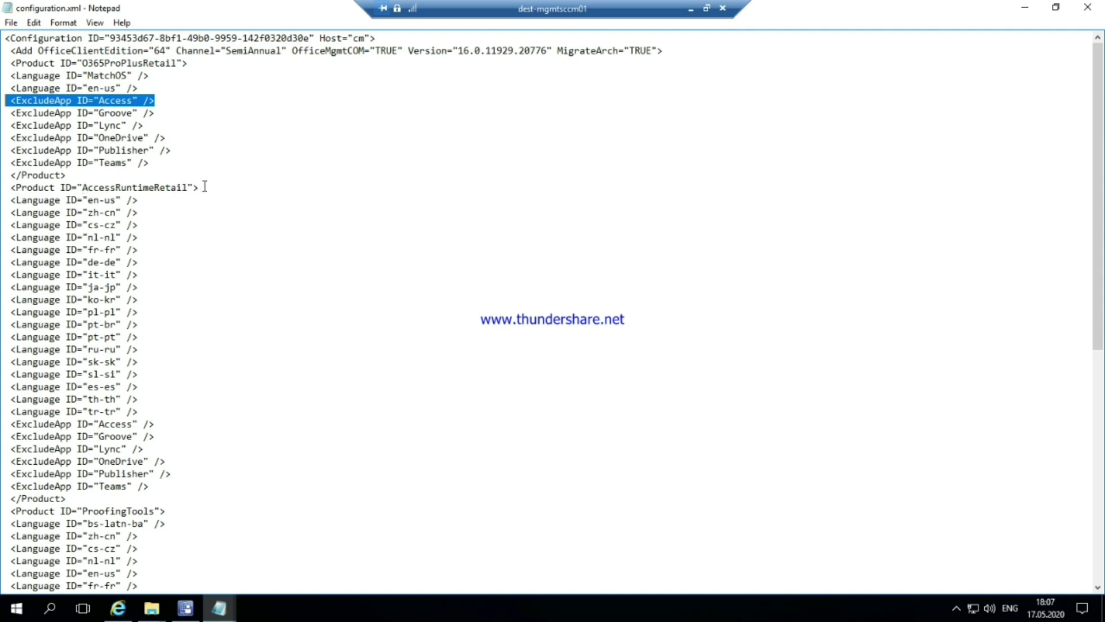
Step: Copy the MatchOS Language line from the O365ProPlusRetail product to a new first line within the AccessRuntimeRetail product
{"action": "left_click", "coordinate": [155, 76]}
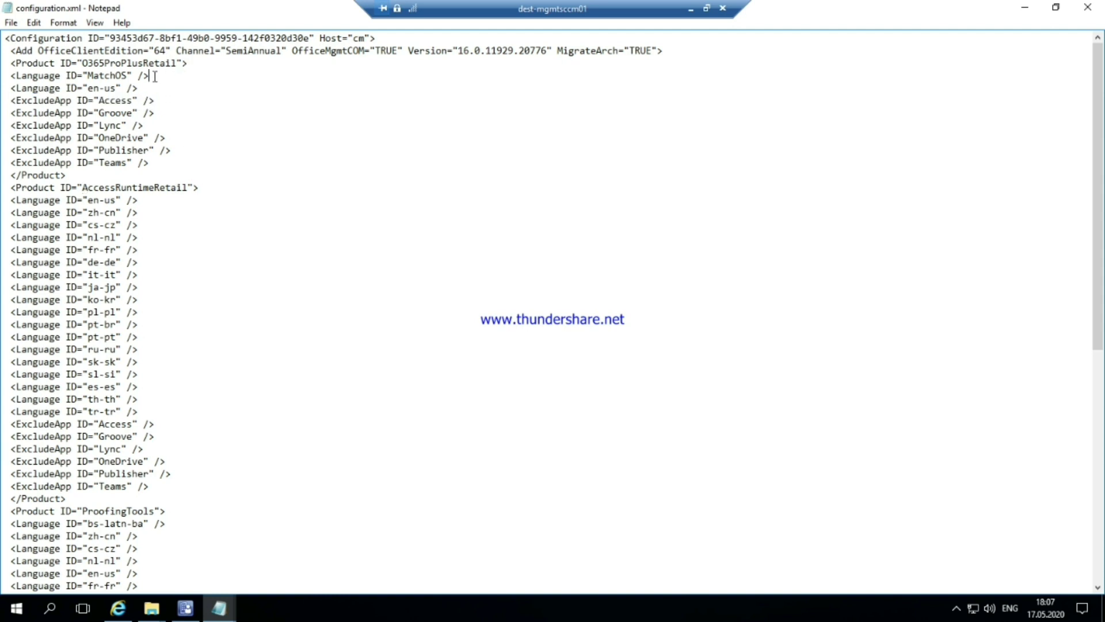
{"action": "key", "text": "shift+Home"}
{"action": "key", "text": "ctrl+c"}
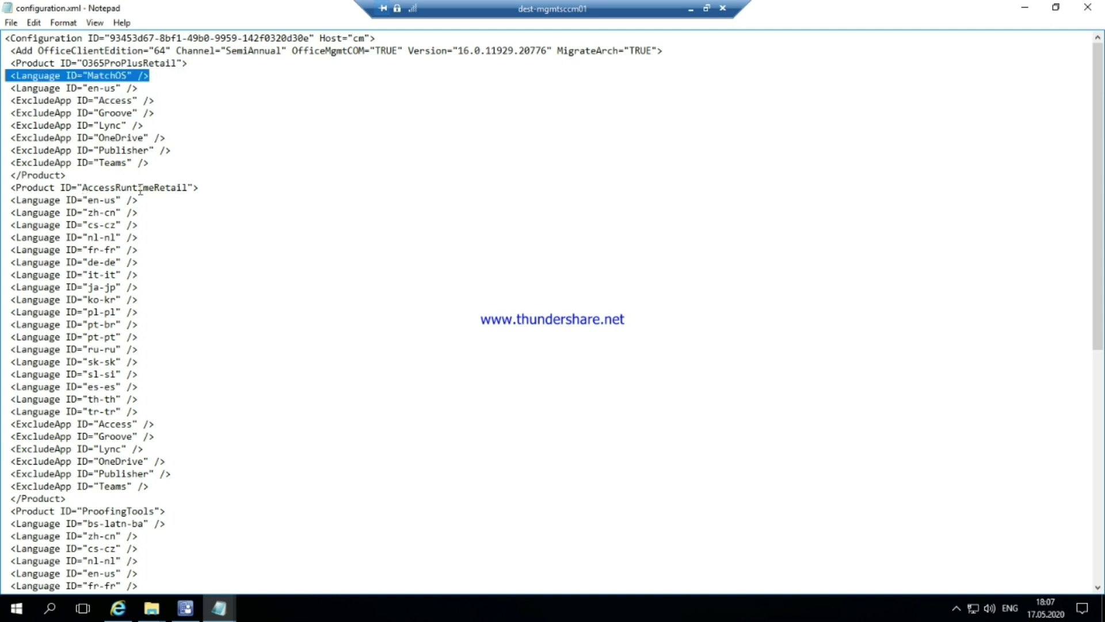
{"action": "left_click", "coordinate": [202, 188]}
{"action": "key", "text": "Return"}
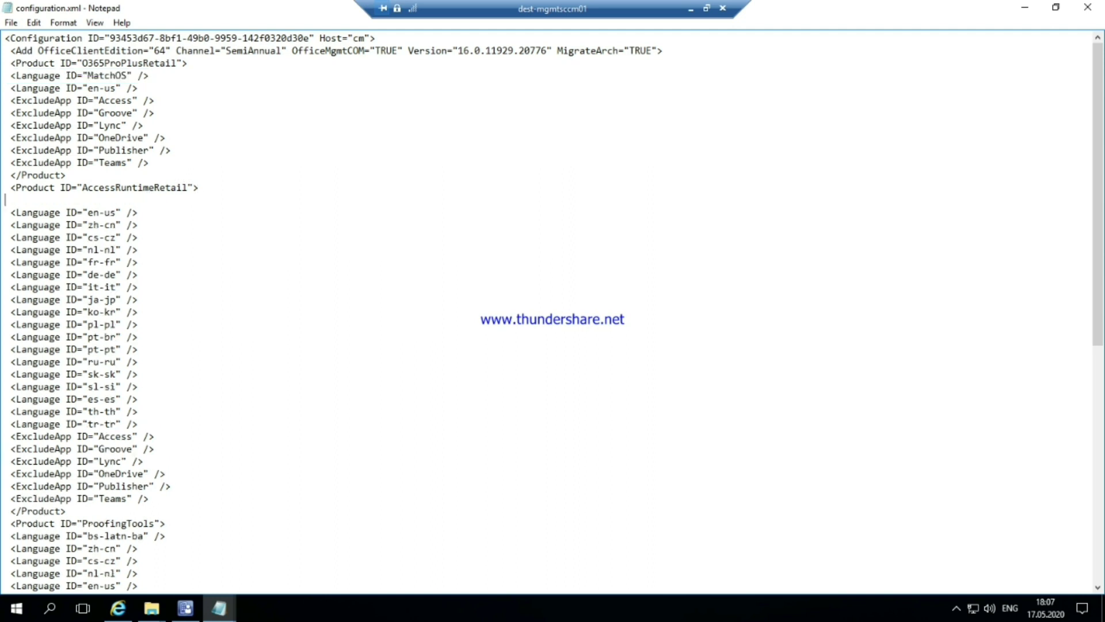
{"action": "key", "text": "ctrl+v"}
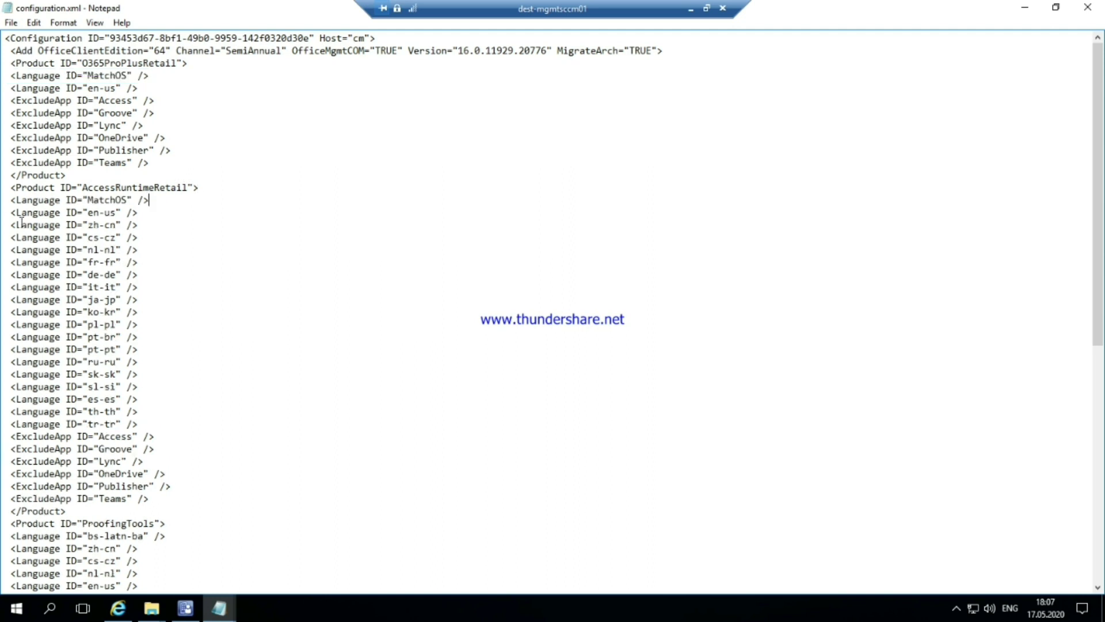
Step: Delete the Language lines from zh-cn through tr-tr in the AccessRuntimeRetail product, including the leftover blank line, keeping MatchOS and en-us
{"action": "left_click_drag", "start_coordinate": [27, 213], "coordinate": [77, 213]}
{"action": "left_click_drag", "start_coordinate": [10, 225], "coordinate": [149, 424]}
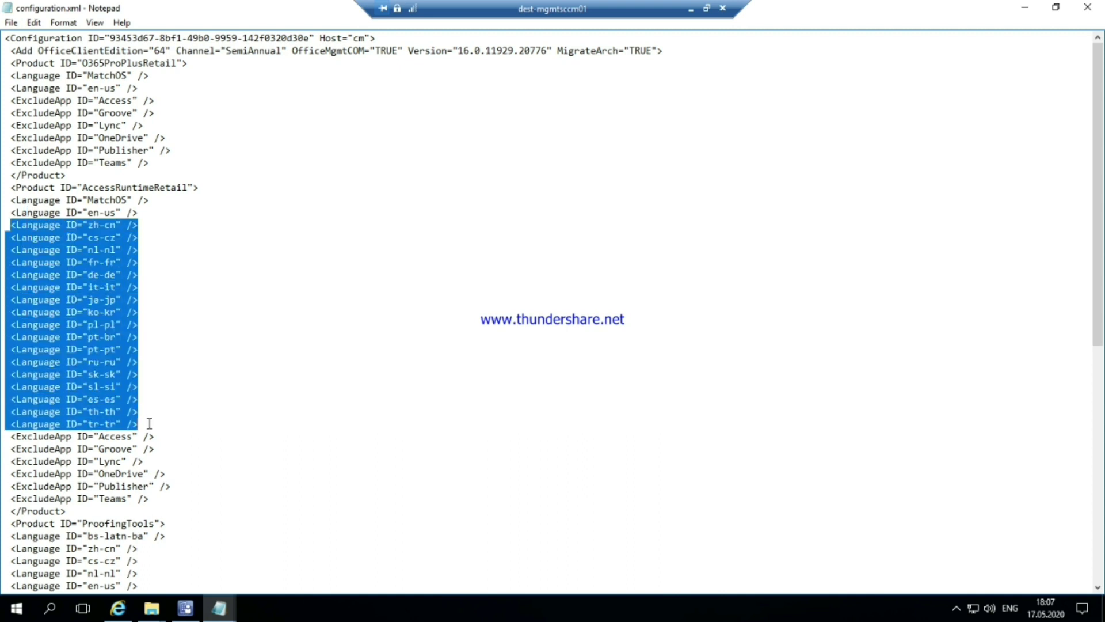
{"action": "key", "text": "Delete"}
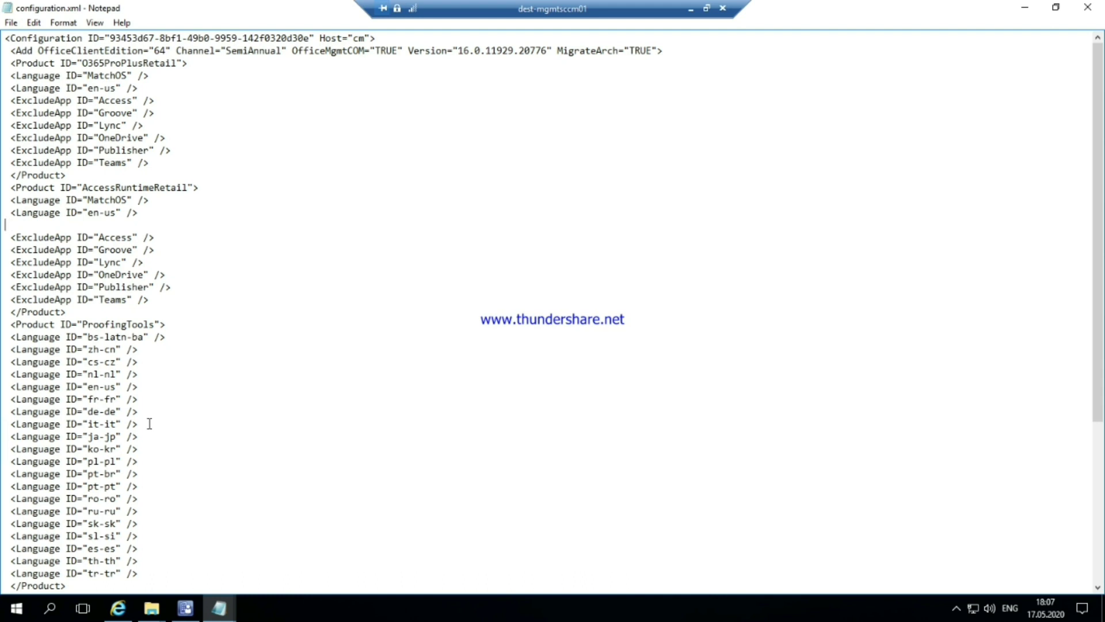
{"action": "key", "text": "BackSpace"}
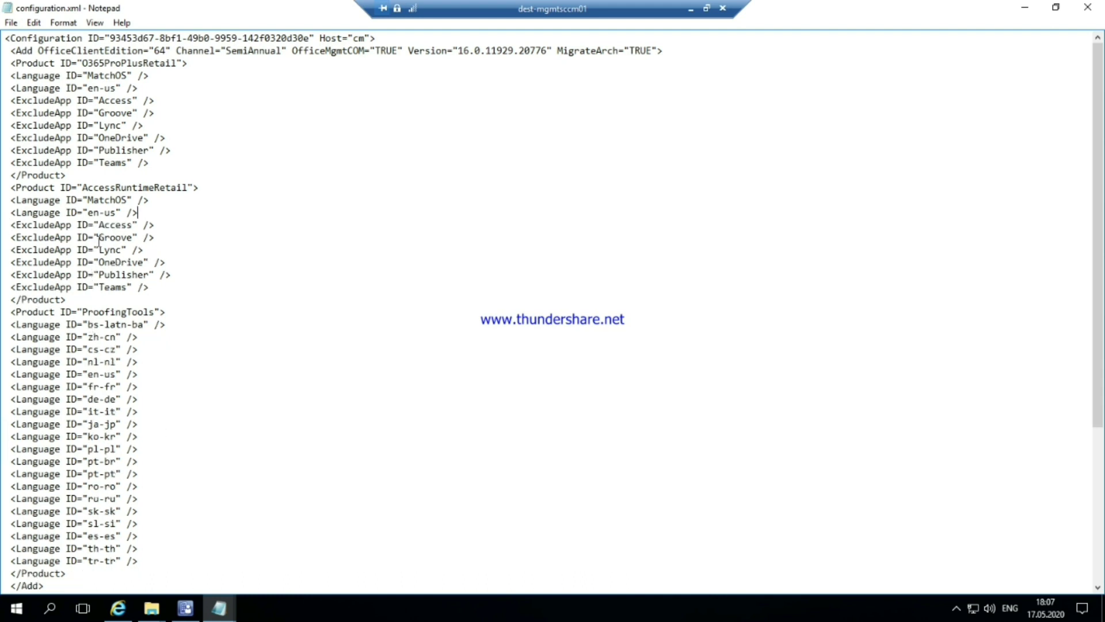
{"action": "left_click_drag", "start_coordinate": [99, 237], "coordinate": [106, 274]}
{"action": "left_click_drag", "start_coordinate": [49, 188], "coordinate": [126, 188]}
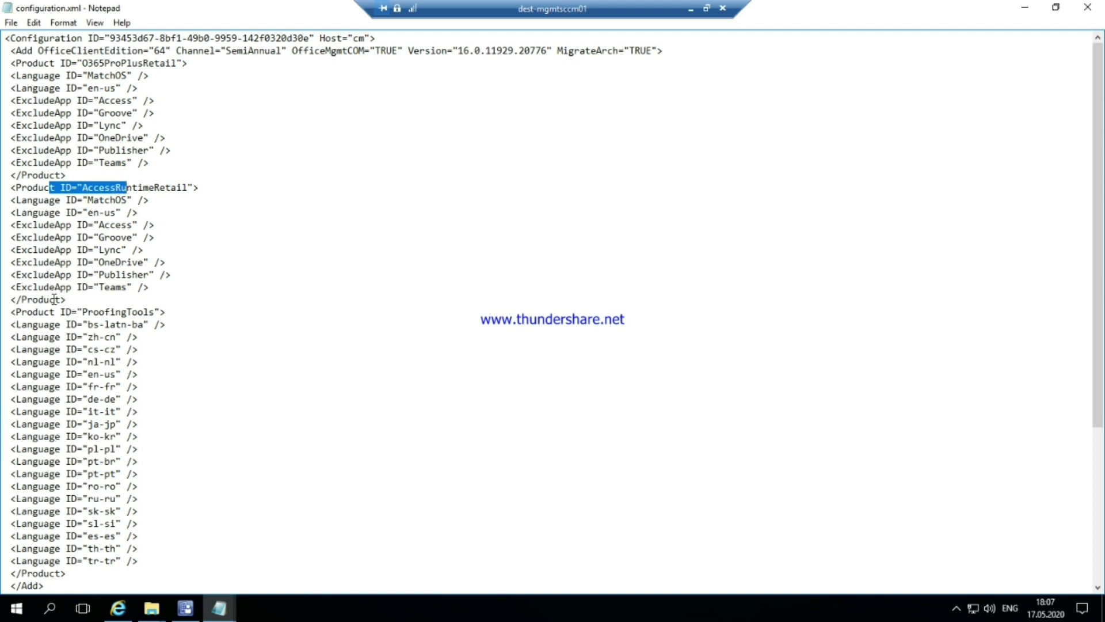
Step: Copy the MatchOS Language line from the AccessRuntimeRetail product to a new line above bs-latn-ba in the ProofingTools product
{"action": "left_click_drag", "start_coordinate": [68, 299], "coordinate": [131, 313]}
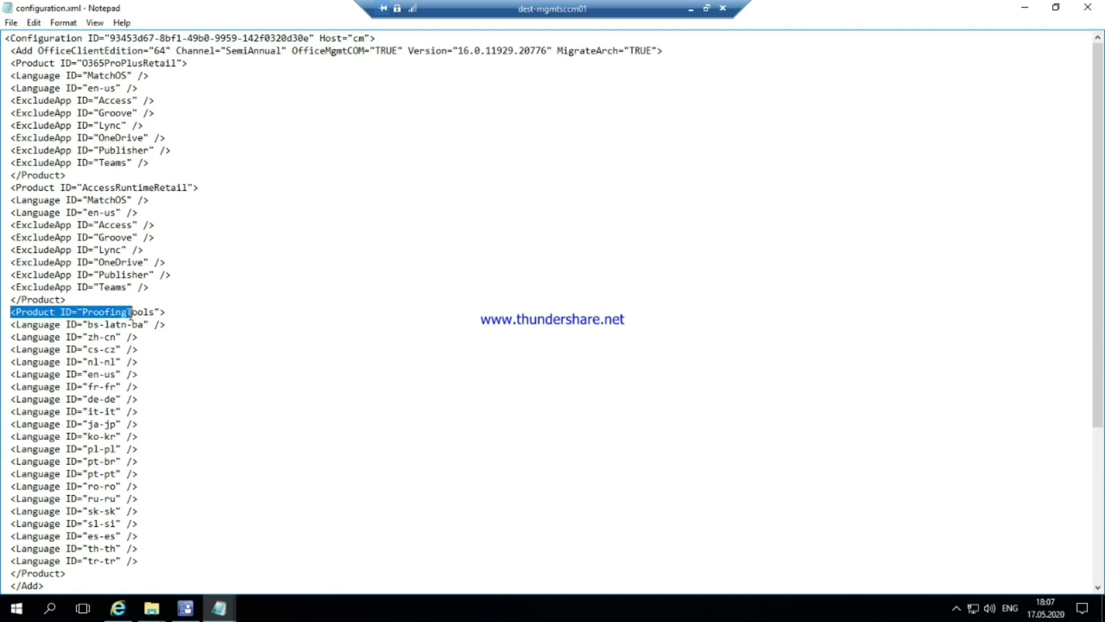
{"action": "left_click", "coordinate": [156, 203]}
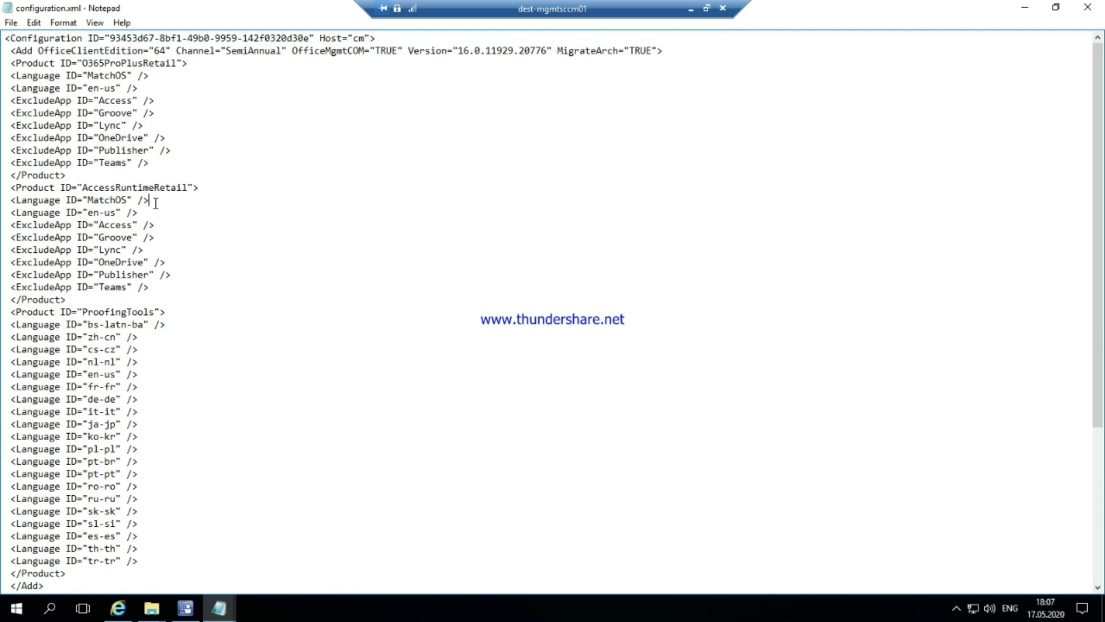
{"action": "key", "text": "shift+Home"}
{"action": "key", "text": "ctrl+c"}
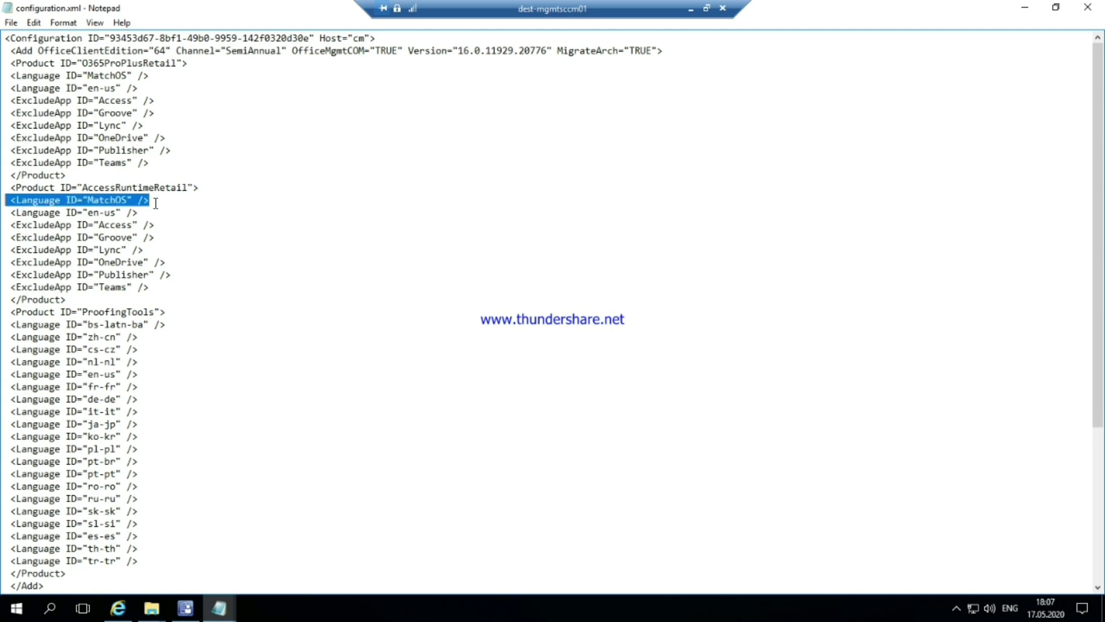
{"action": "left_click", "coordinate": [173, 312]}
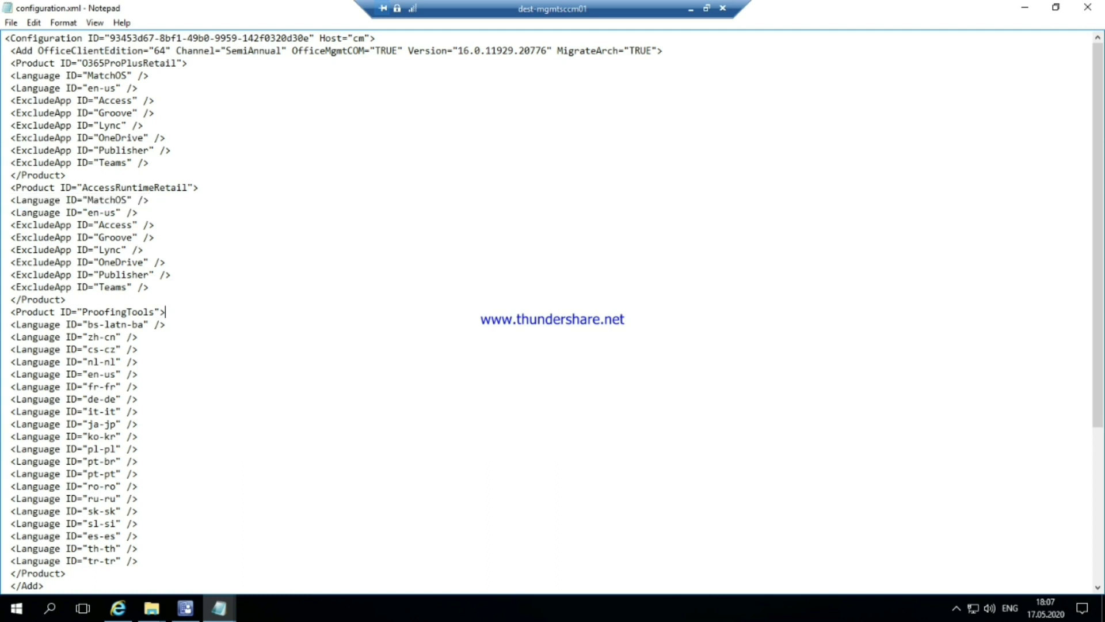
{"action": "key", "text": "Return"}
{"action": "key", "text": "ctrl+v"}
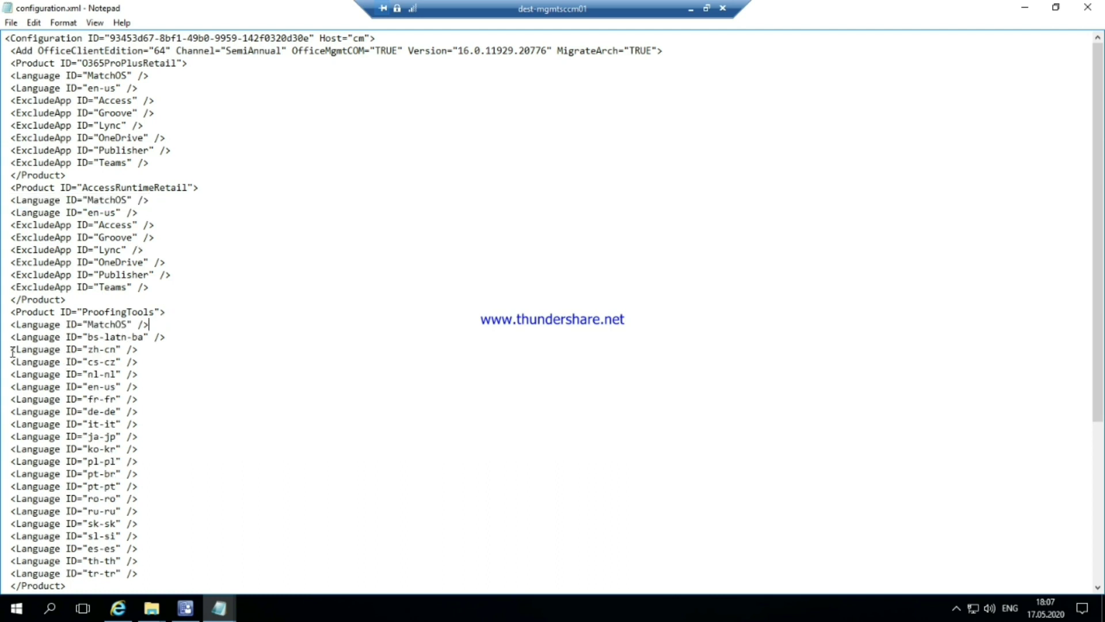
Step: Examine the Language lines of the ProofingTools product, from MatchOS and bs-latn-ba through tr-tr
{"action": "left_click_drag", "start_coordinate": [12, 352], "coordinate": [137, 398]}
{"action": "left_click_drag", "start_coordinate": [130, 510], "coordinate": [141, 568]}
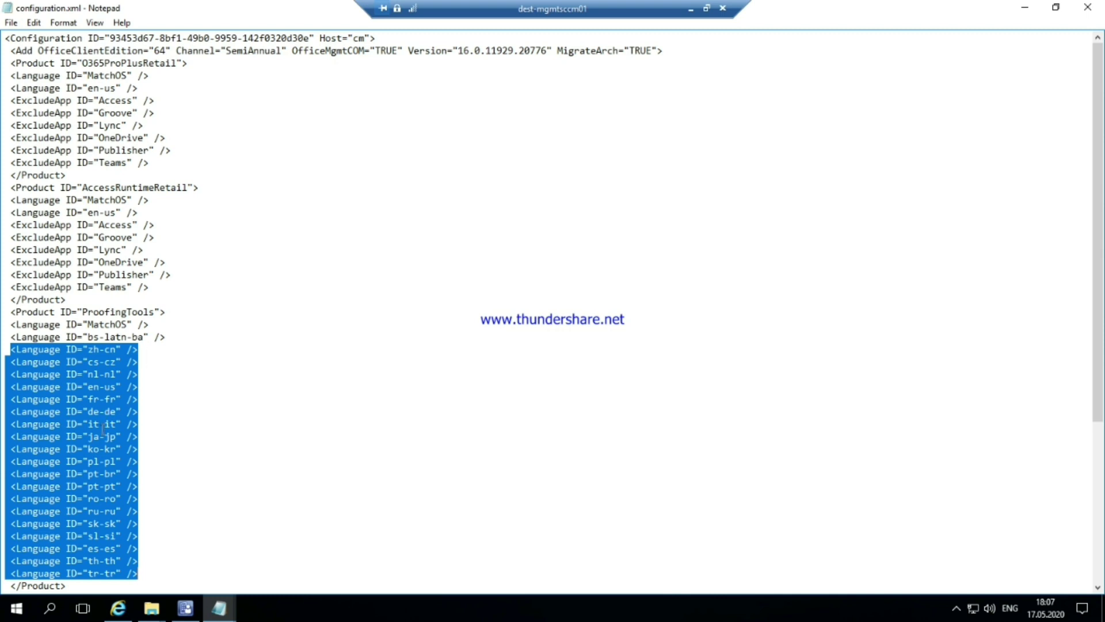
{"action": "left_click", "coordinate": [127, 337]}
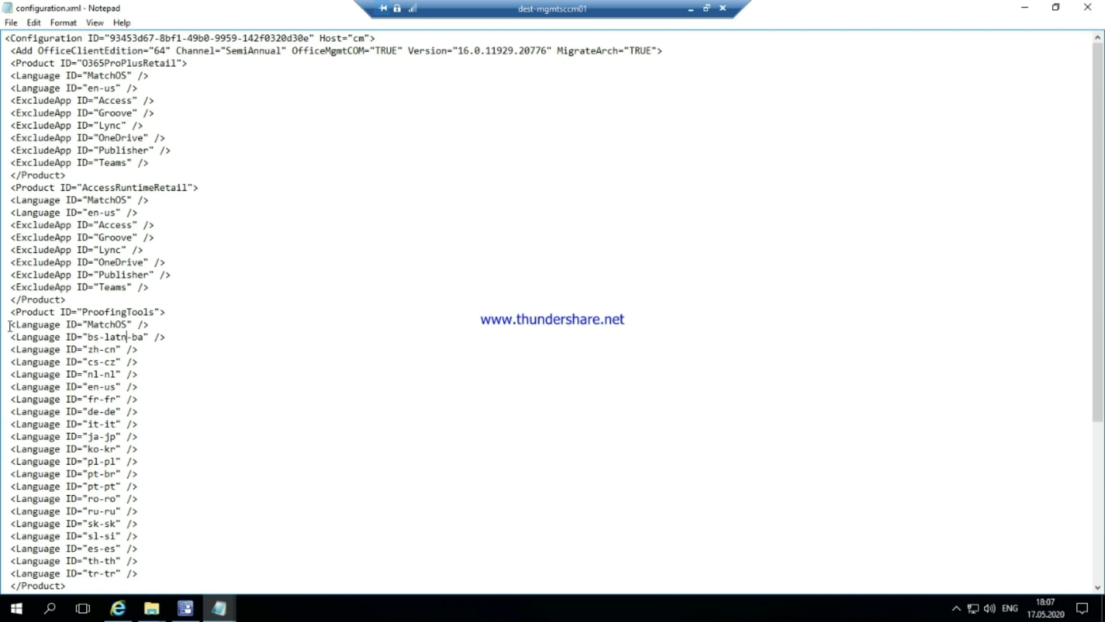
{"action": "left_click_drag", "start_coordinate": [10, 324], "coordinate": [169, 372]}
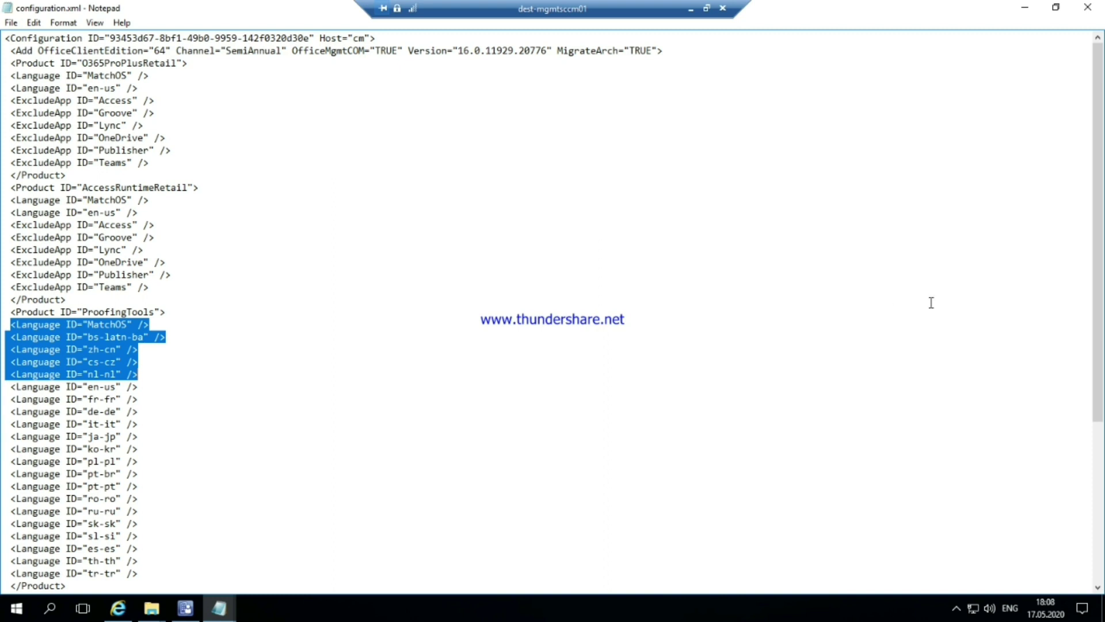
Step: Examine the Property lines, such as SharedComputerLicensing and FORCEAPPSHUTDOWN, and the RemoveMSI block near the end of configuration.xml
{"action": "left_click_drag", "start_coordinate": [1096, 306], "coordinate": [1102, 485]}
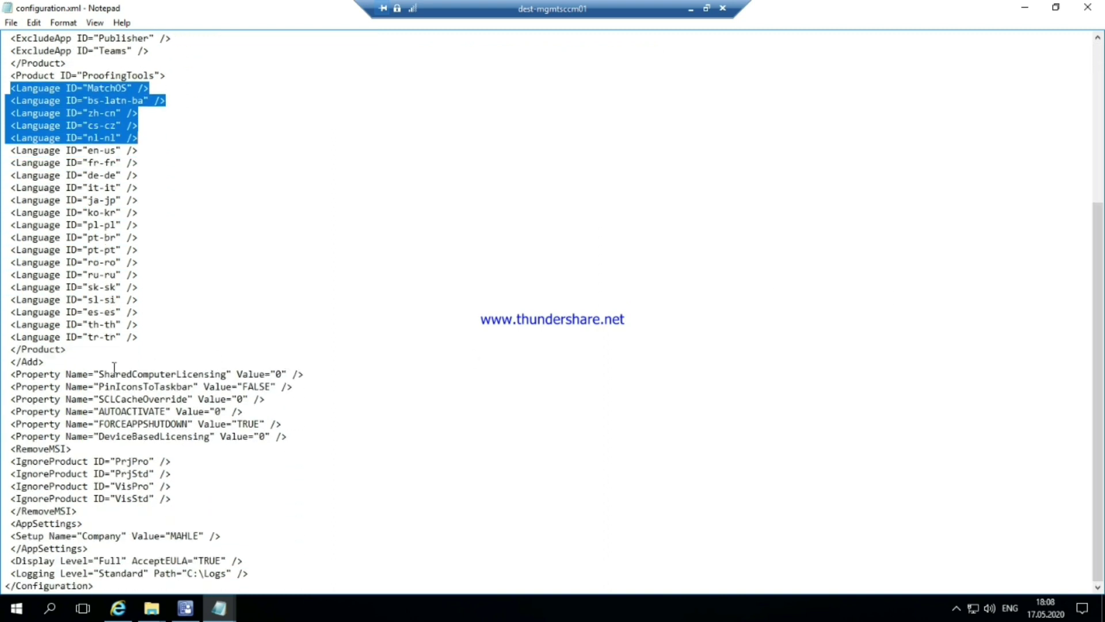
{"action": "left_click_drag", "start_coordinate": [65, 374], "coordinate": [154, 374]}
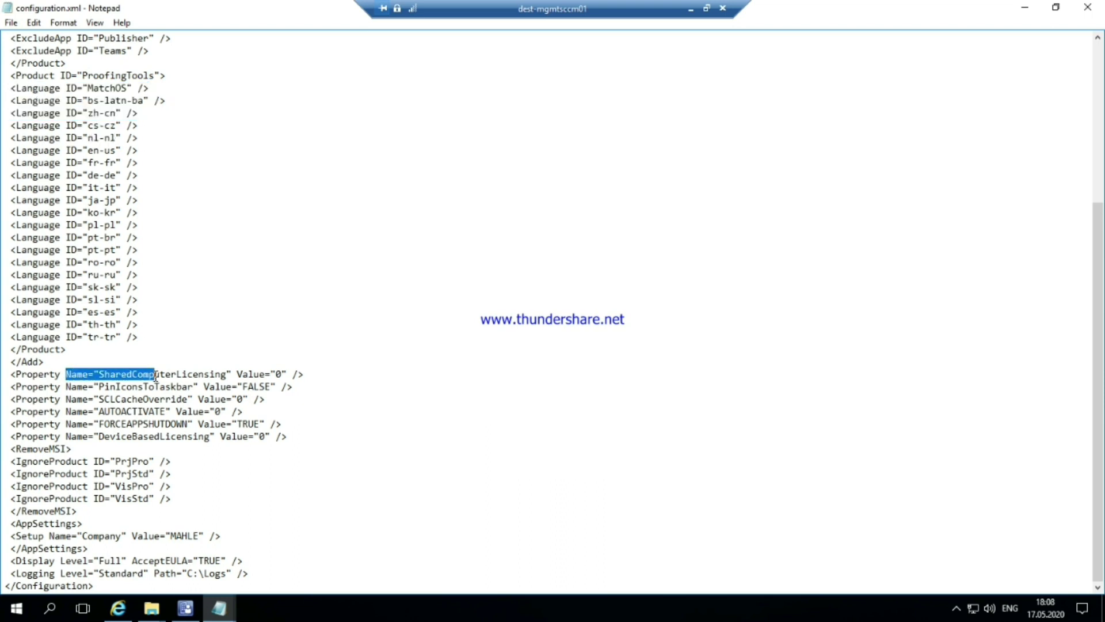
{"action": "left_click", "coordinate": [105, 386]}
{"action": "left_click", "coordinate": [183, 399], "text": "shift"}
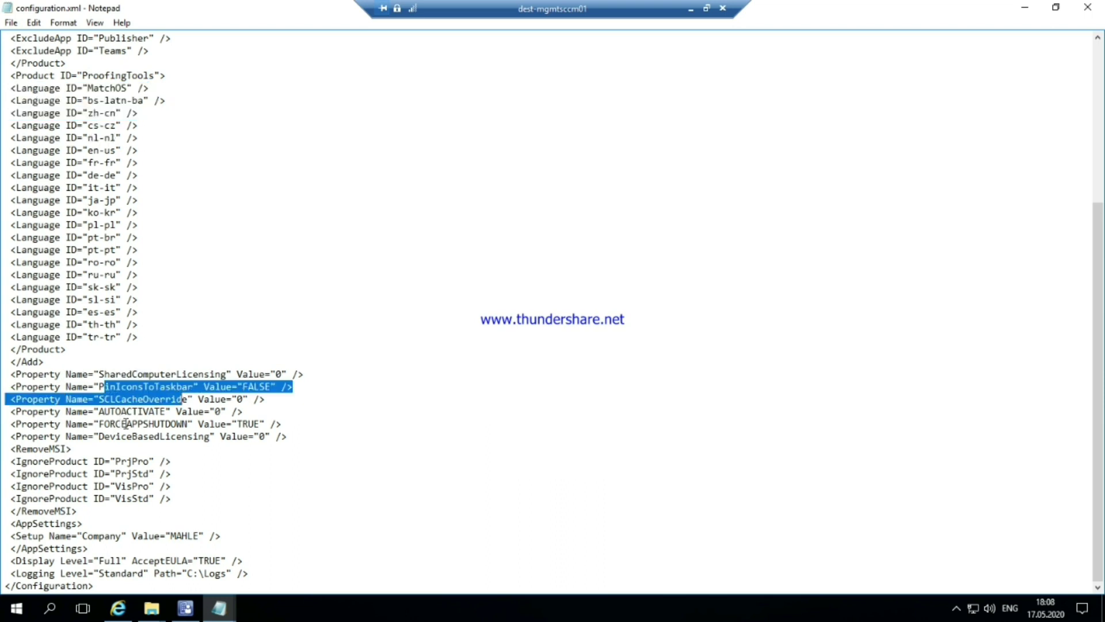
{"action": "left_click_drag", "start_coordinate": [121, 424], "coordinate": [171, 424]}
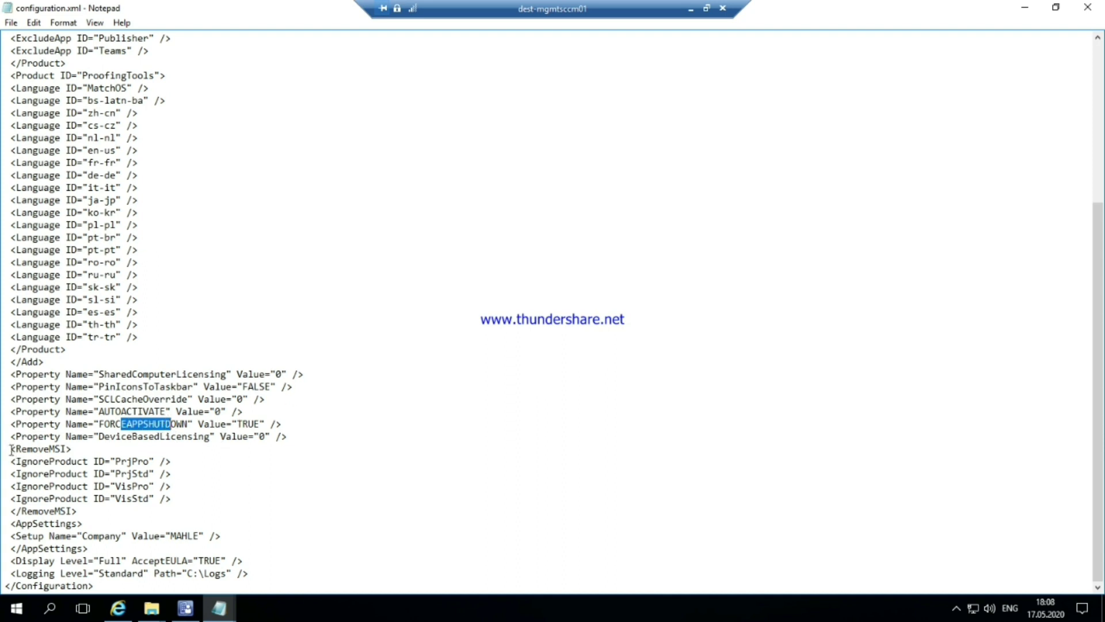
{"action": "left_click_drag", "start_coordinate": [11, 449], "coordinate": [79, 511]}
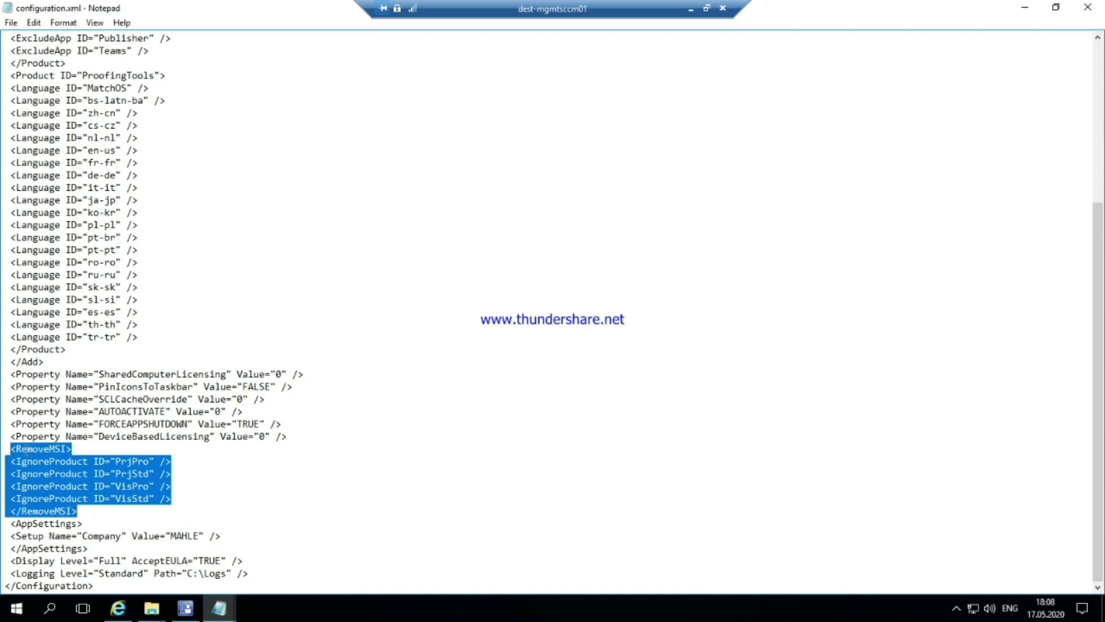
{"action": "left_click", "coordinate": [26, 450]}
{"action": "left_click_drag", "start_coordinate": [11, 448], "coordinate": [77, 447]}
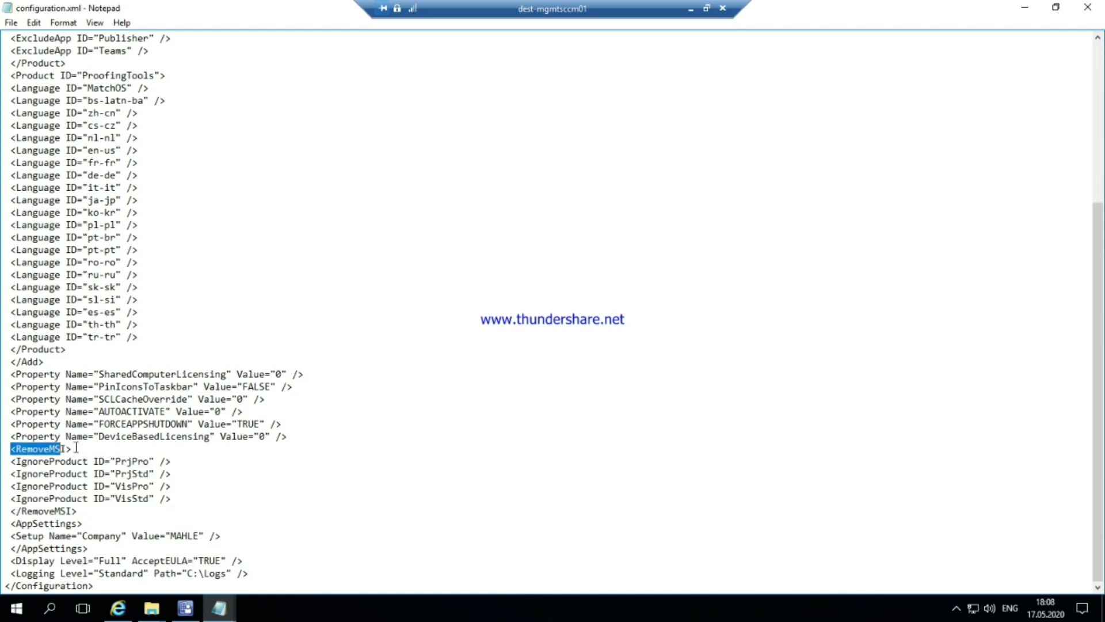
Step: Switch to Chrome and search the Overview of the Office Deployment Tool article for "removemsi"
{"action": "left_click", "coordinate": [692, 9]}
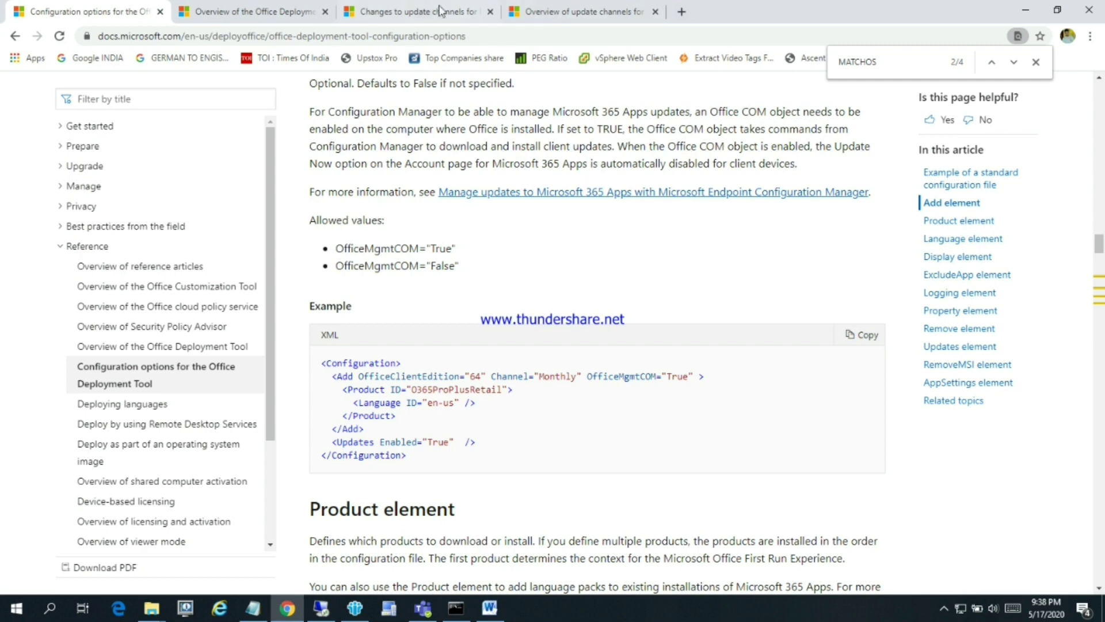
{"action": "left_click", "coordinate": [300, 9]}
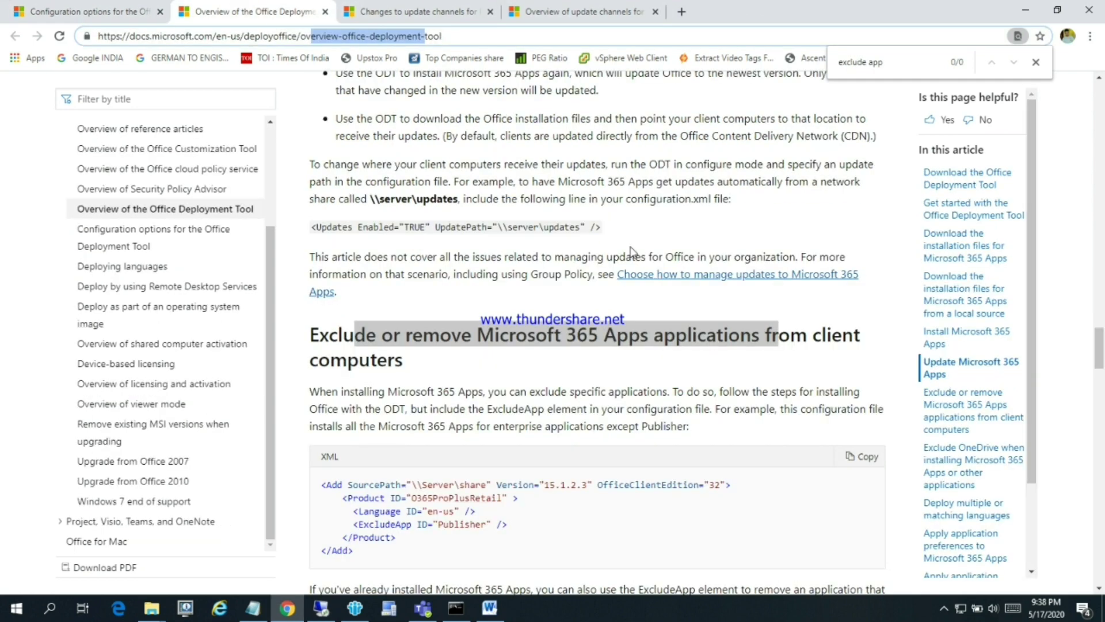
{"action": "left_click", "coordinate": [631, 252]}
{"action": "key", "text": "ctrl+f"}
{"action": "type", "text": "remo"}
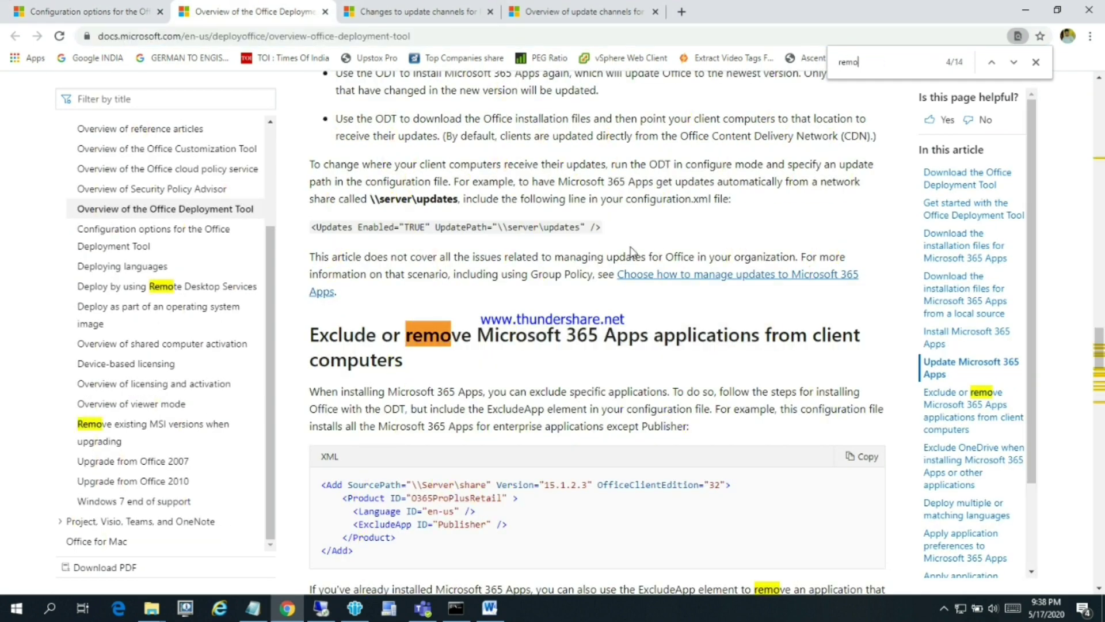
{"action": "type", "text": "vemsi"}
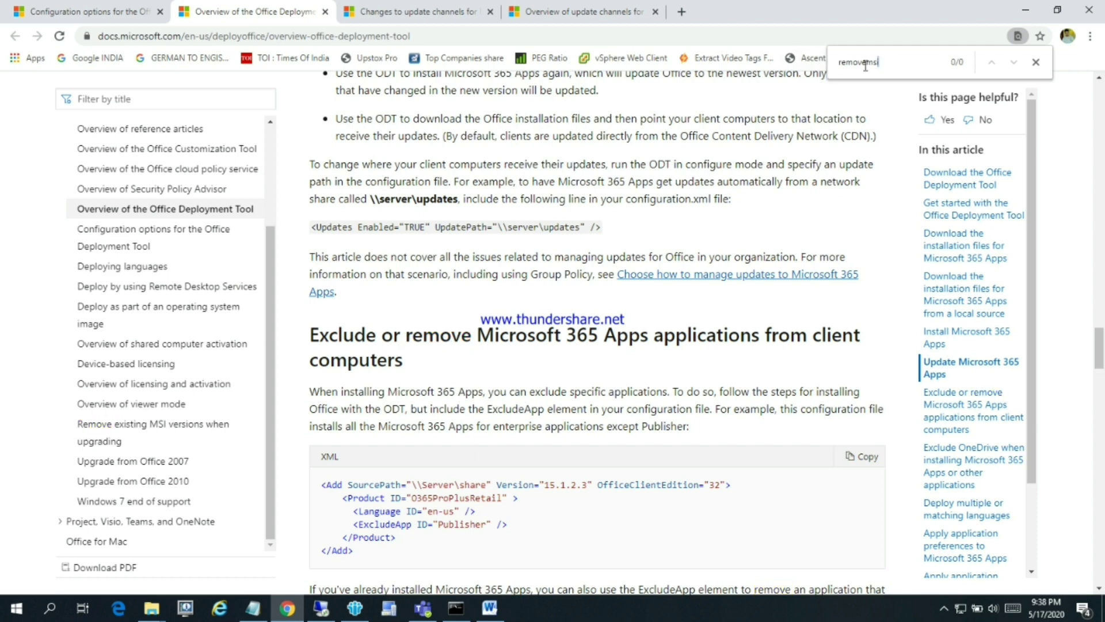
{"action": "key", "text": "ctrl+a"}
Step: Search the Office Deployment Tool configuration options article for "removemsi" and read the description of the RemoveMSI element
{"action": "left_click", "coordinate": [153, 10]}
{"action": "key", "text": "Return"}
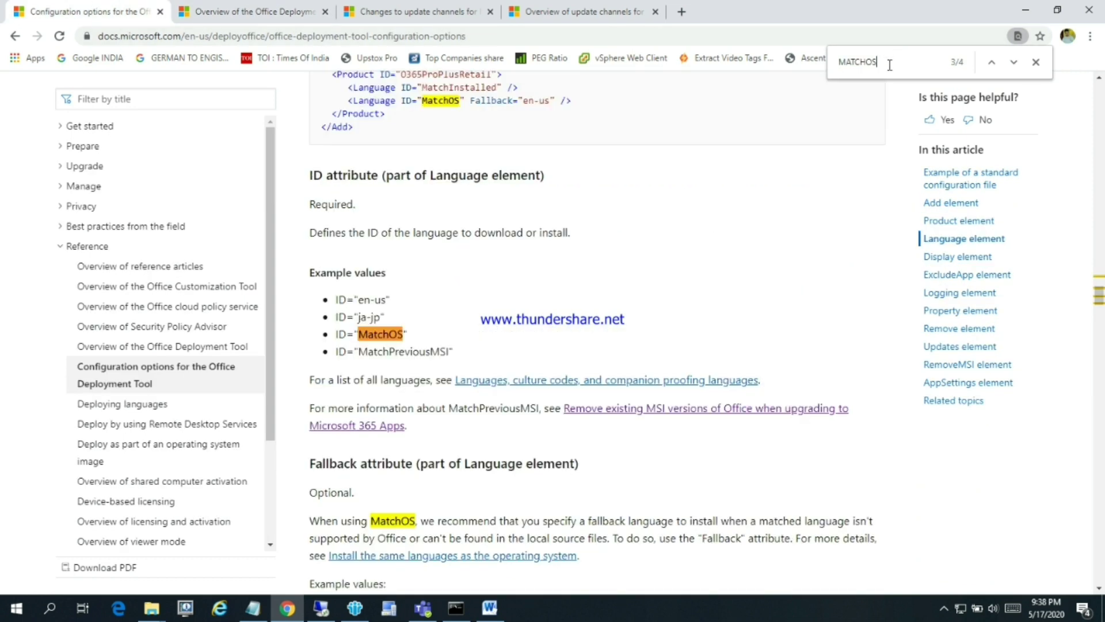
{"action": "left_click_drag", "start_coordinate": [888, 65], "coordinate": [813, 63]}
{"action": "type", "text": "removemsi"}
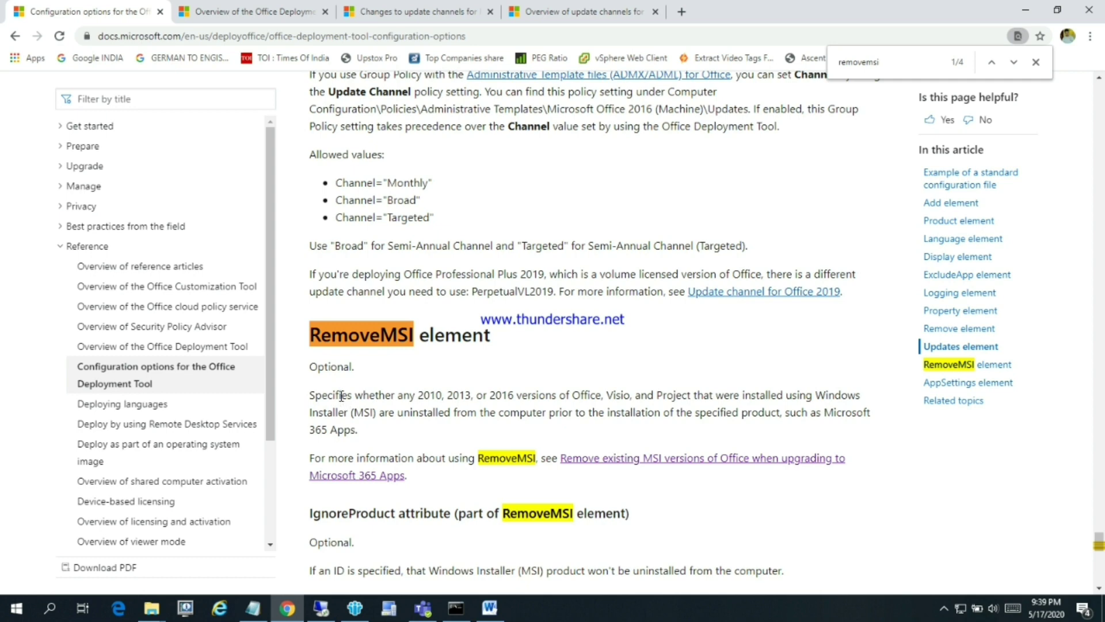
{"action": "left_click_drag", "start_coordinate": [338, 394], "coordinate": [715, 396]}
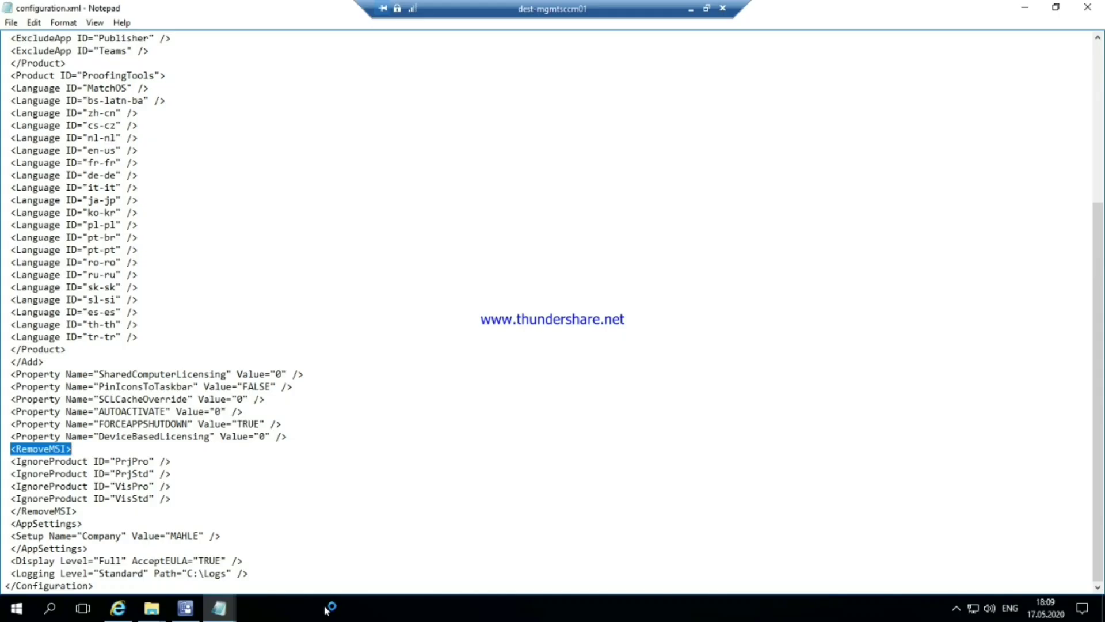
Step: Return to the remote session's configuration.xml and examine the O365ProPlusRetail ExcludeApp lines from Access through Teams
{"action": "left_click", "coordinate": [321, 608]}
{"action": "left_click_drag", "start_coordinate": [1096, 322], "coordinate": [1097, 156]}
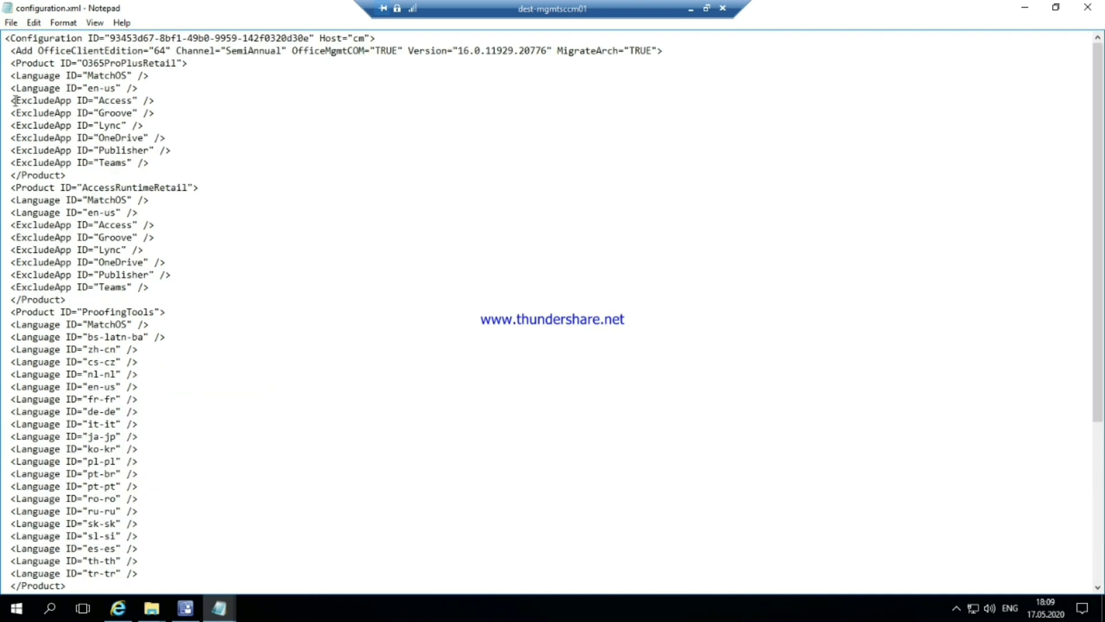
{"action": "left_click_drag", "start_coordinate": [11, 101], "coordinate": [93, 106]}
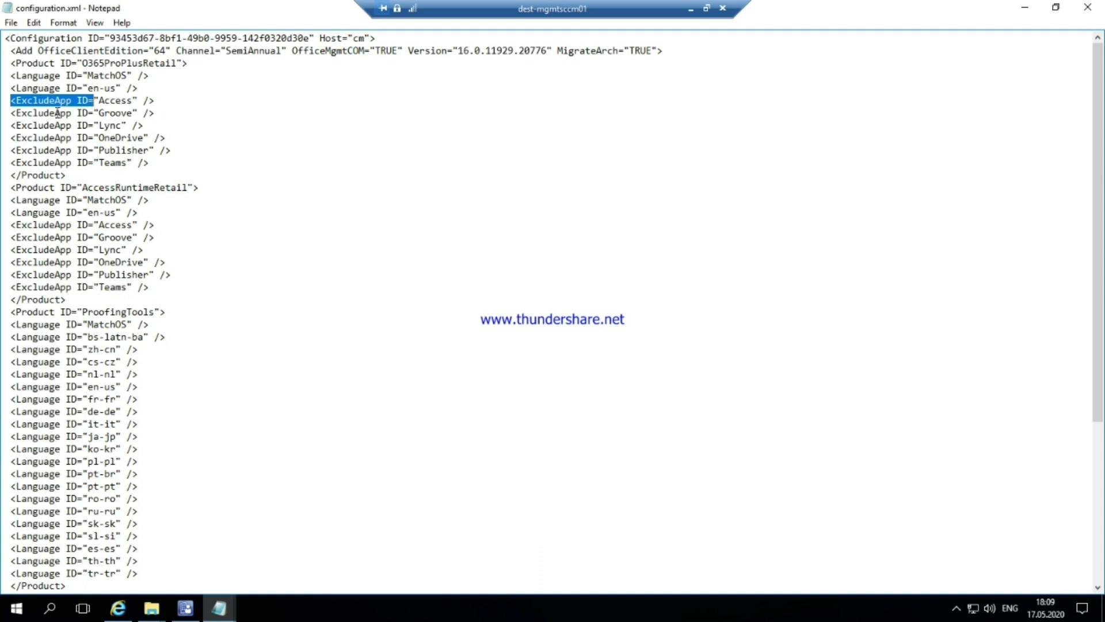
{"action": "left_click_drag", "start_coordinate": [149, 162], "coordinate": [5, 164]}
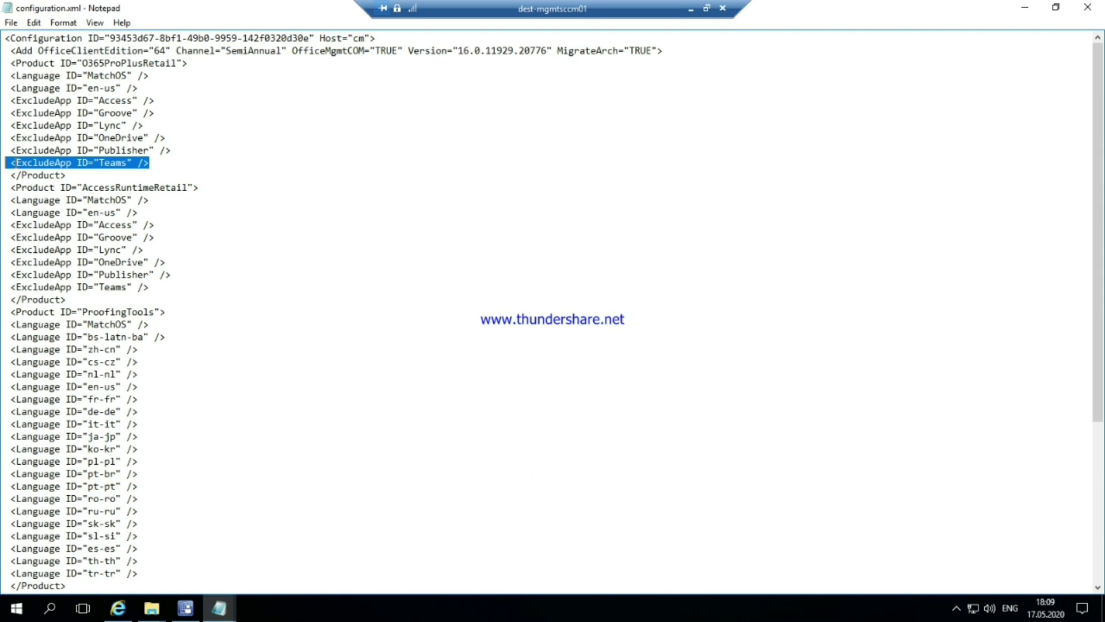
{"action": "left_click_drag", "start_coordinate": [11, 162], "coordinate": [155, 167]}
{"action": "left_click", "coordinate": [155, 164]}
{"action": "left_click_drag", "start_coordinate": [150, 163], "coordinate": [5, 101]}
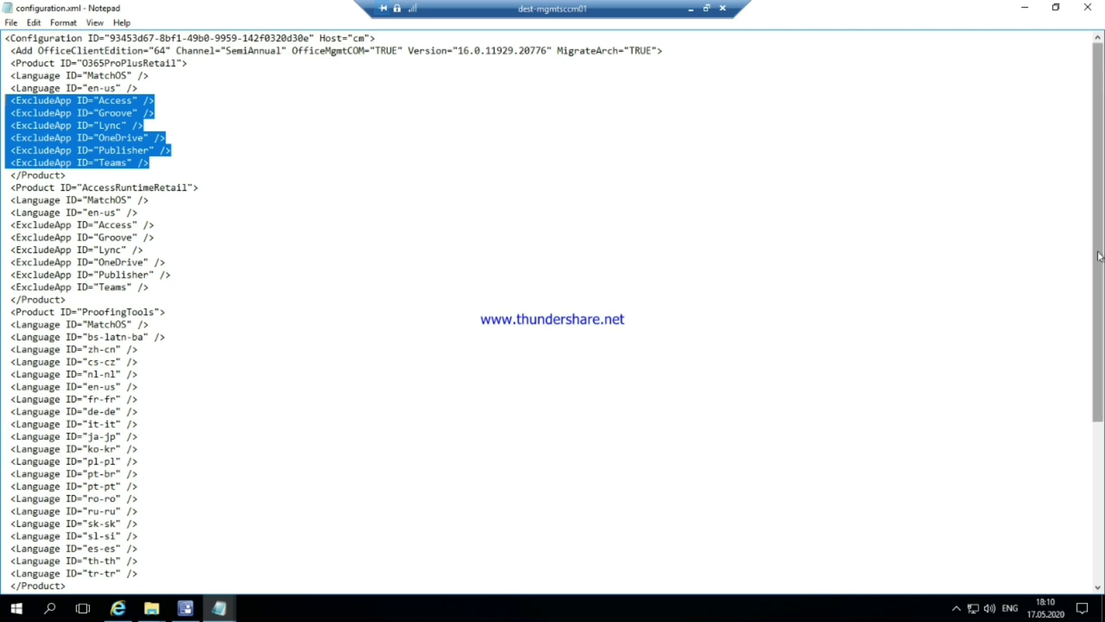
Step: Examine the RemoveMSI block with its IgnoreProduct entries for PrjPro, PrjStd, VisPro and VisStd
{"action": "scroll", "coordinate": [1097, 365], "scroll_direction": "down", "scroll_amount": 1}
{"action": "left_click_drag", "start_coordinate": [1097, 364], "coordinate": [1102, 519]}
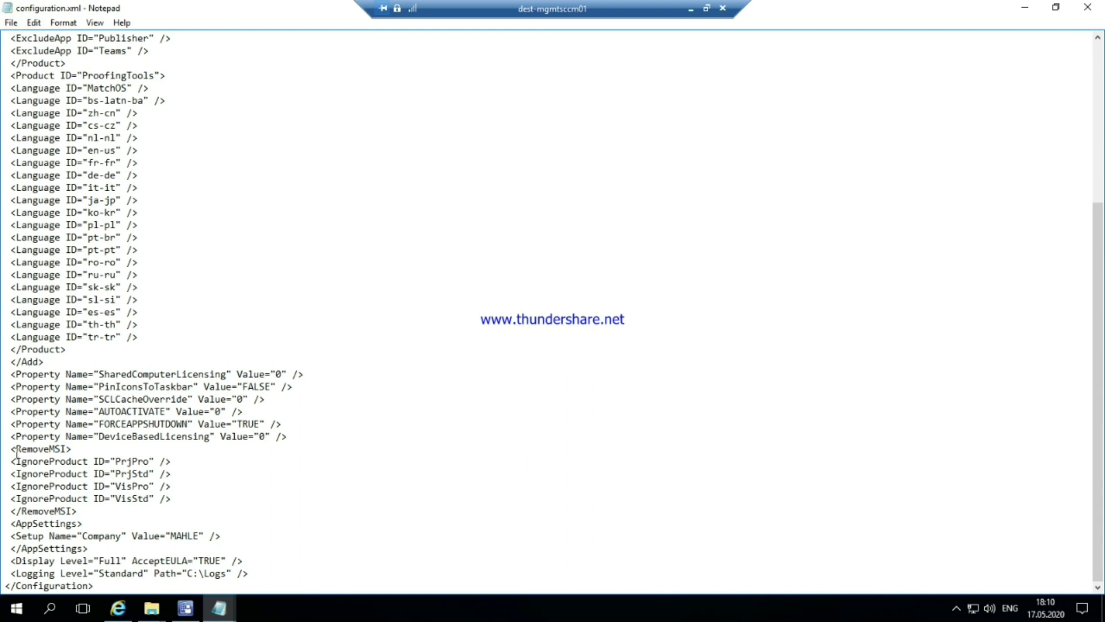
{"action": "left_click_drag", "start_coordinate": [9, 449], "coordinate": [92, 513]}
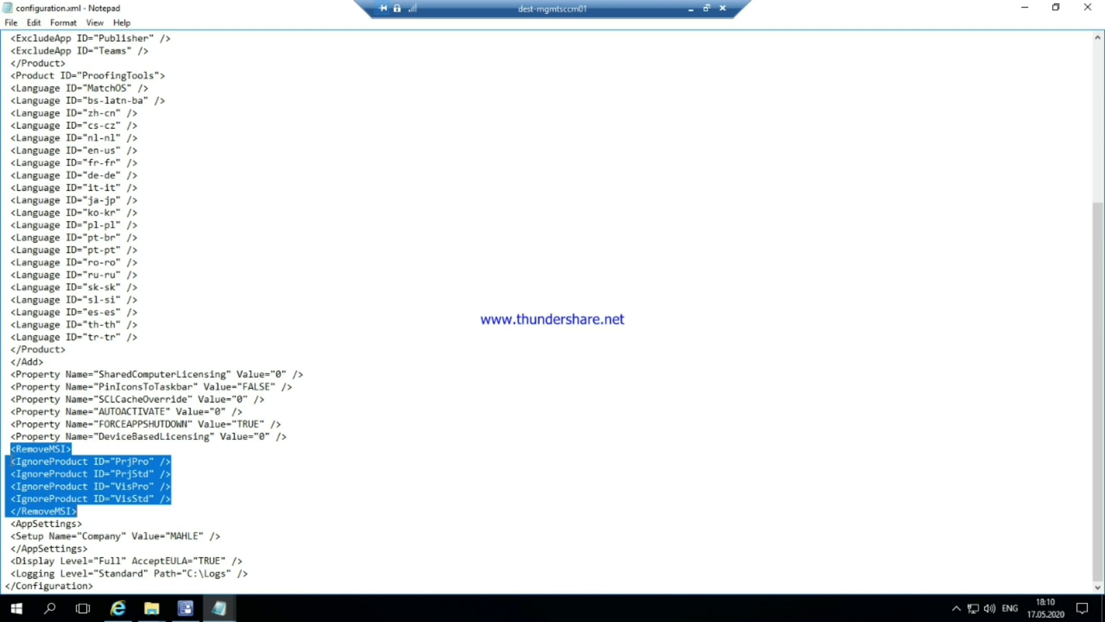
Step: Review the rest of configuration.xml, from the PrjPro IgnoreProduct entry through the Company setting to the Display line's level and EULA attributes
{"action": "left_click", "coordinate": [17, 461]}
{"action": "left_click_drag", "start_coordinate": [27, 464], "coordinate": [145, 461]}
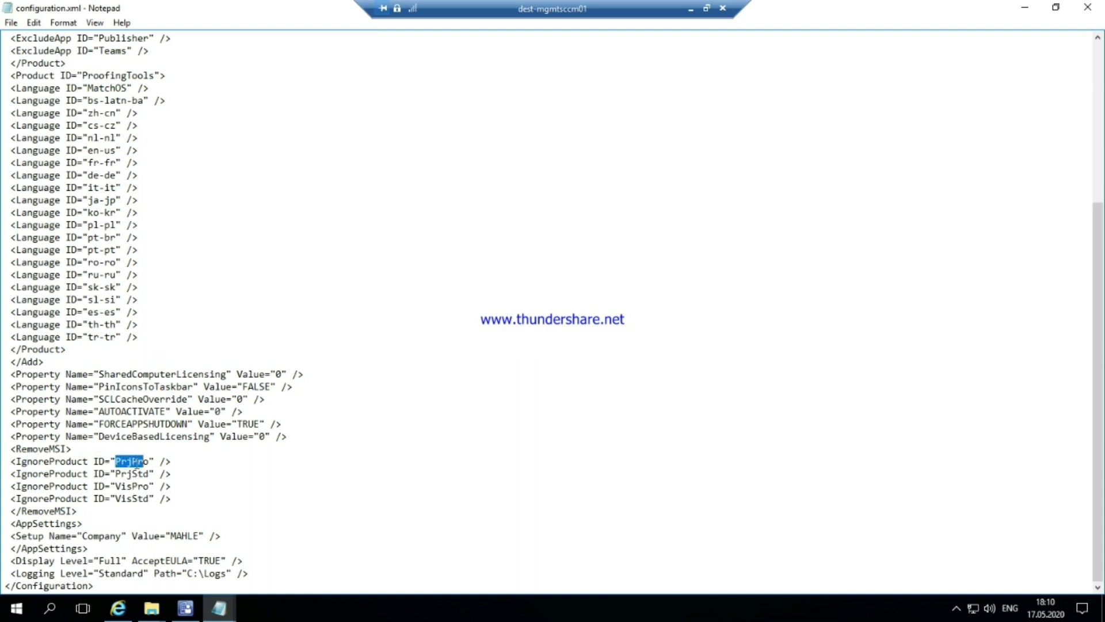
{"action": "left_click_drag", "start_coordinate": [15, 461], "coordinate": [91, 463]}
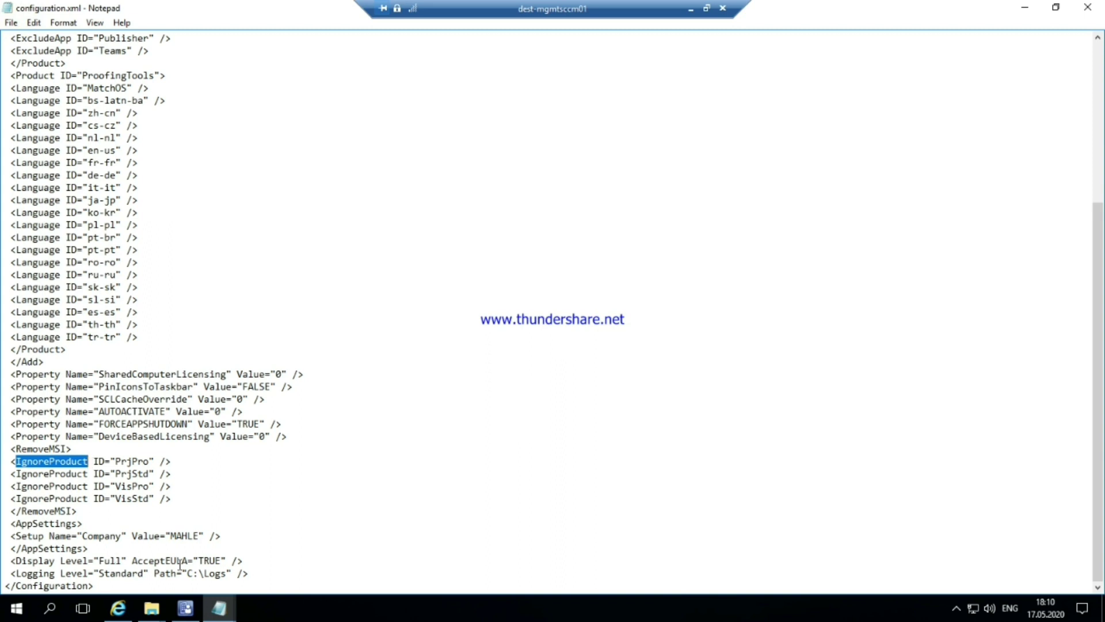
{"action": "left_click_drag", "start_coordinate": [87, 536], "coordinate": [192, 535]}
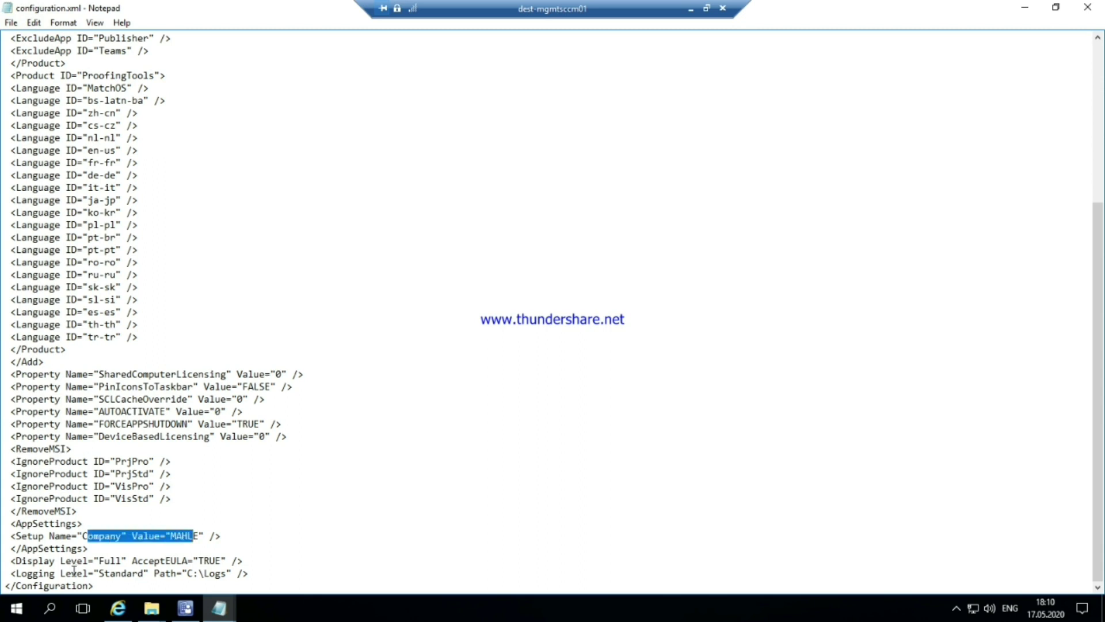
{"action": "left_click_drag", "start_coordinate": [93, 562], "coordinate": [227, 562]}
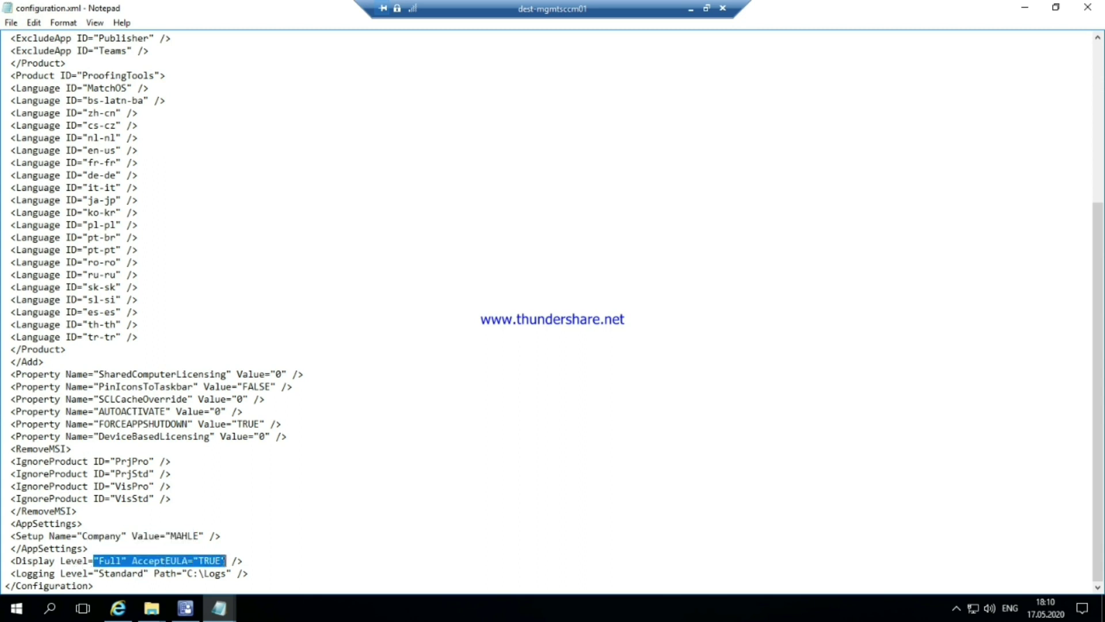
{"action": "left_click_drag", "start_coordinate": [93, 585], "coordinate": [45, 324]}
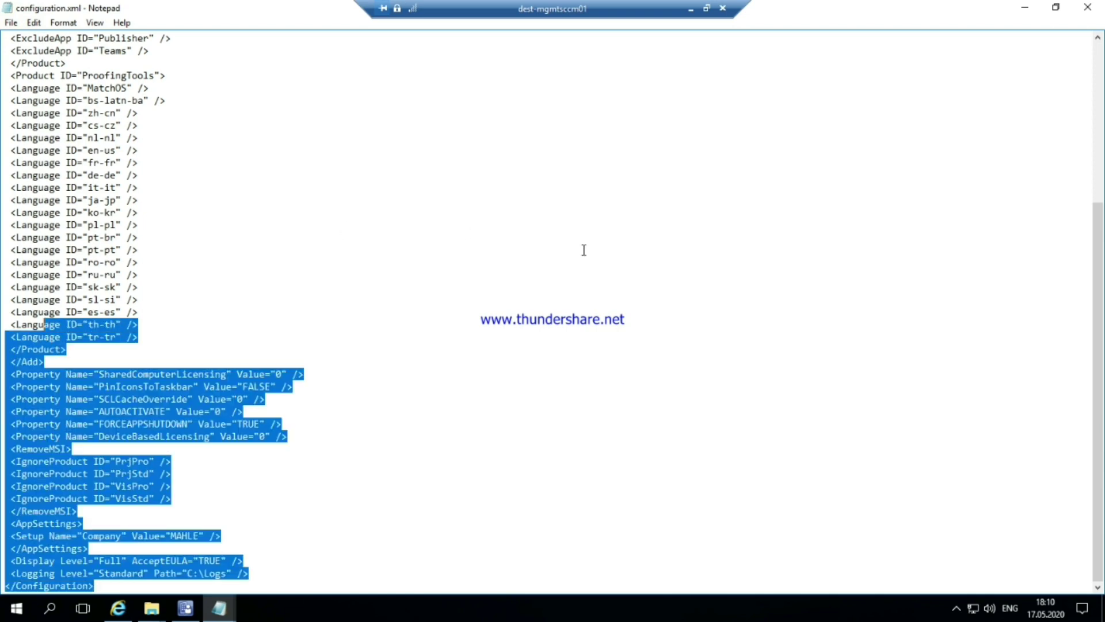
{"action": "left_click_drag", "start_coordinate": [1099, 361], "coordinate": [1099, 201]}
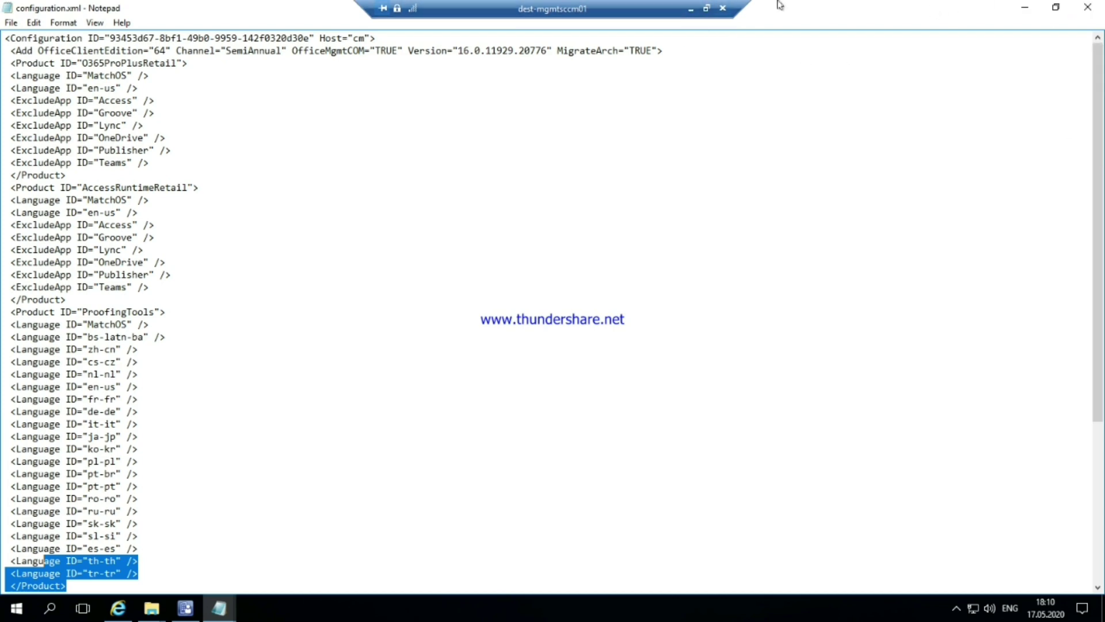
Step: Switch to Chrome and search Google in a new tab for "office 365 xml"
{"action": "left_click", "coordinate": [691, 8]}
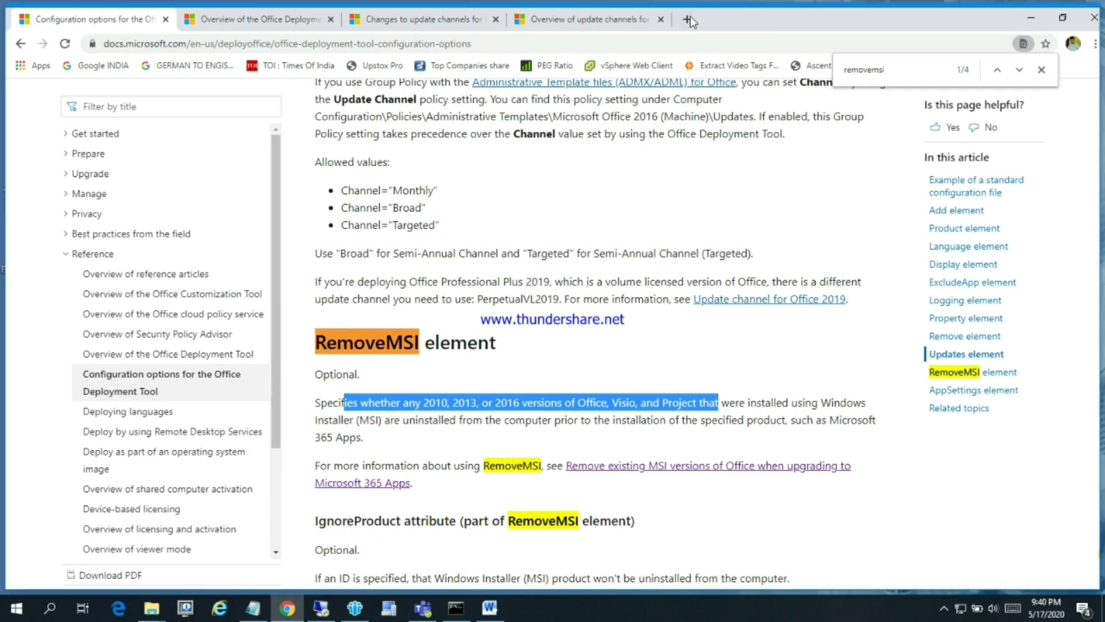
{"action": "left_click", "coordinate": [689, 19]}
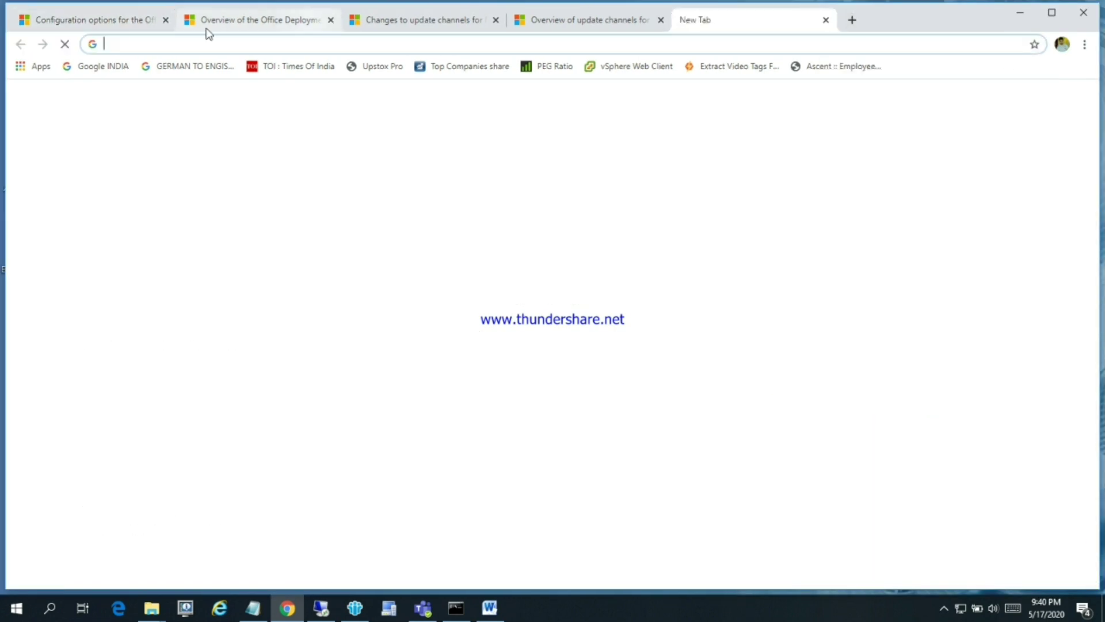
{"action": "left_click", "coordinate": [95, 66]}
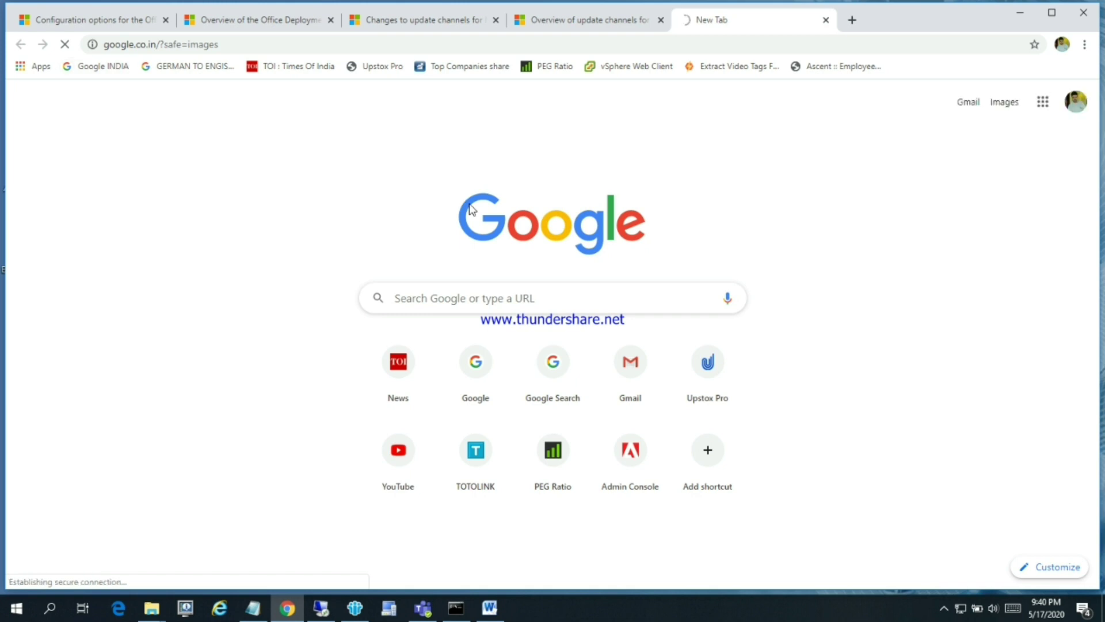
{"action": "left_click", "coordinate": [462, 284]}
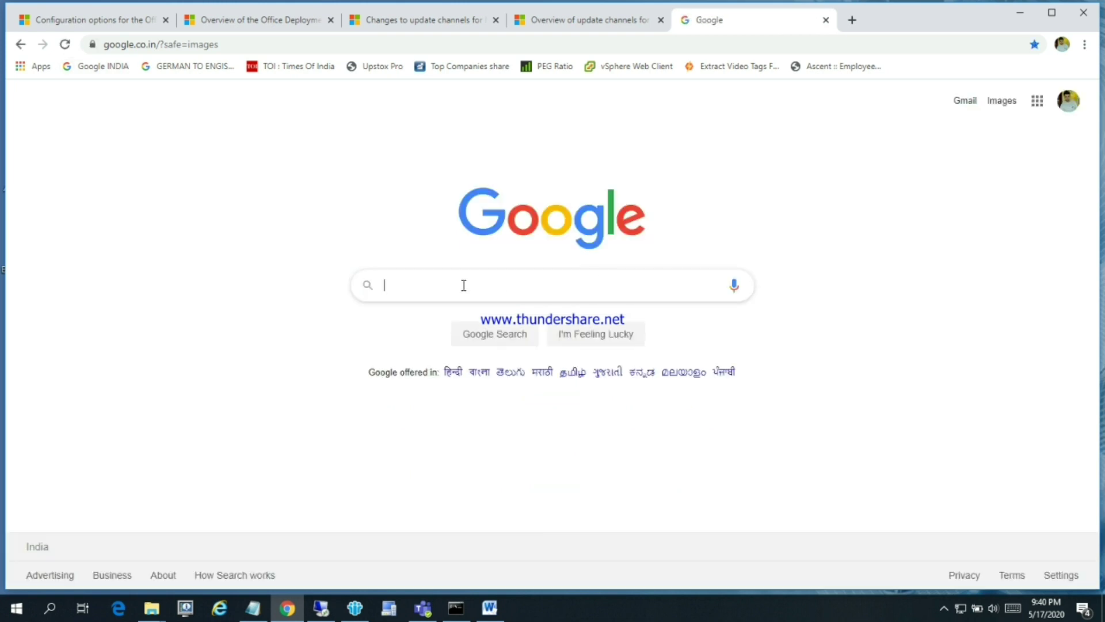
{"action": "type", "text": "office 365"}
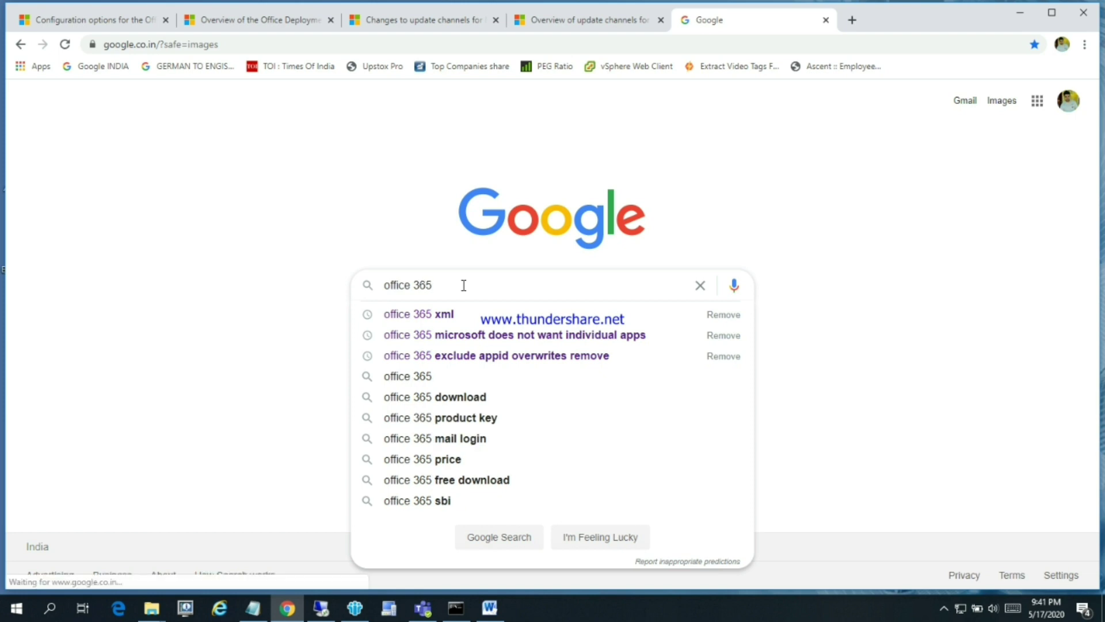
{"action": "key", "text": "Down"}
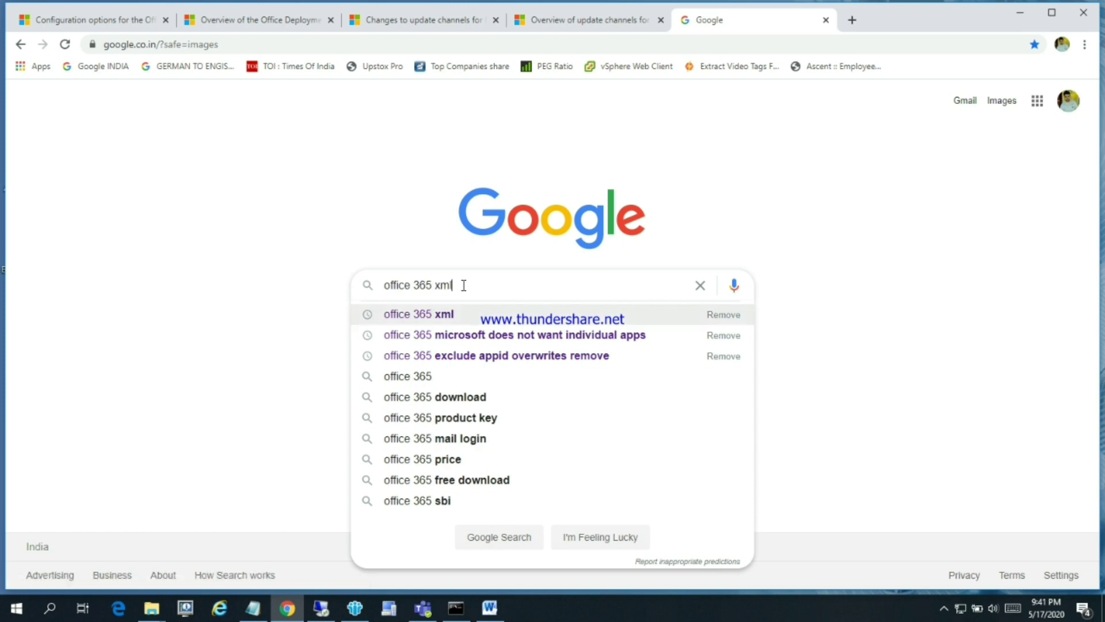
{"action": "key", "text": "Return"}
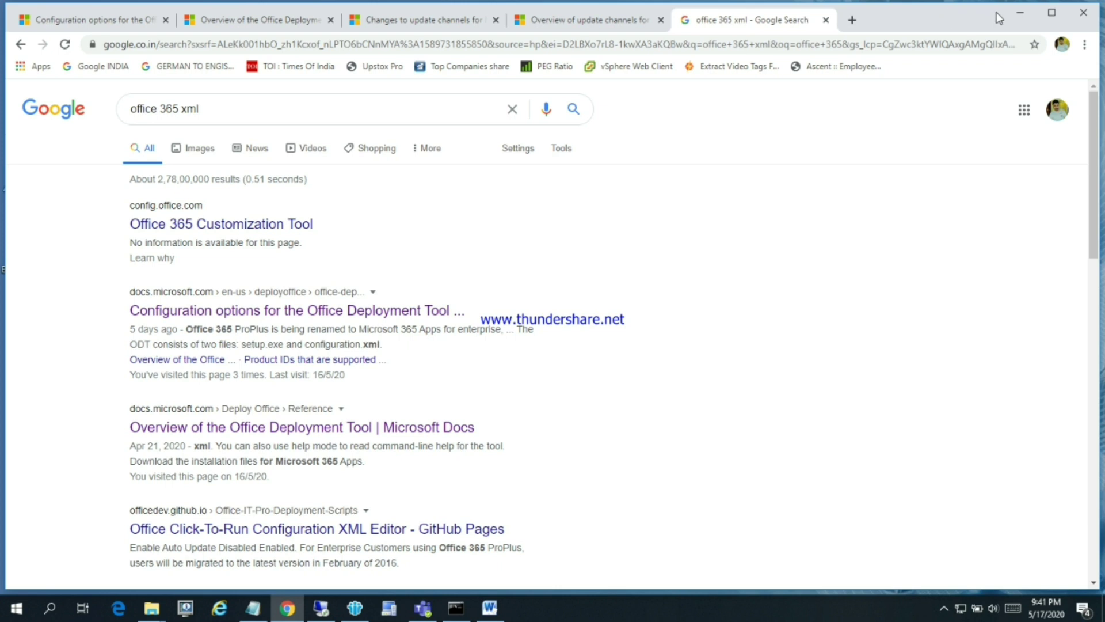
Step: Minimize the browser, switch to the open Word document and highlight the contact e-mail address
{"action": "left_click", "coordinate": [1019, 12]}
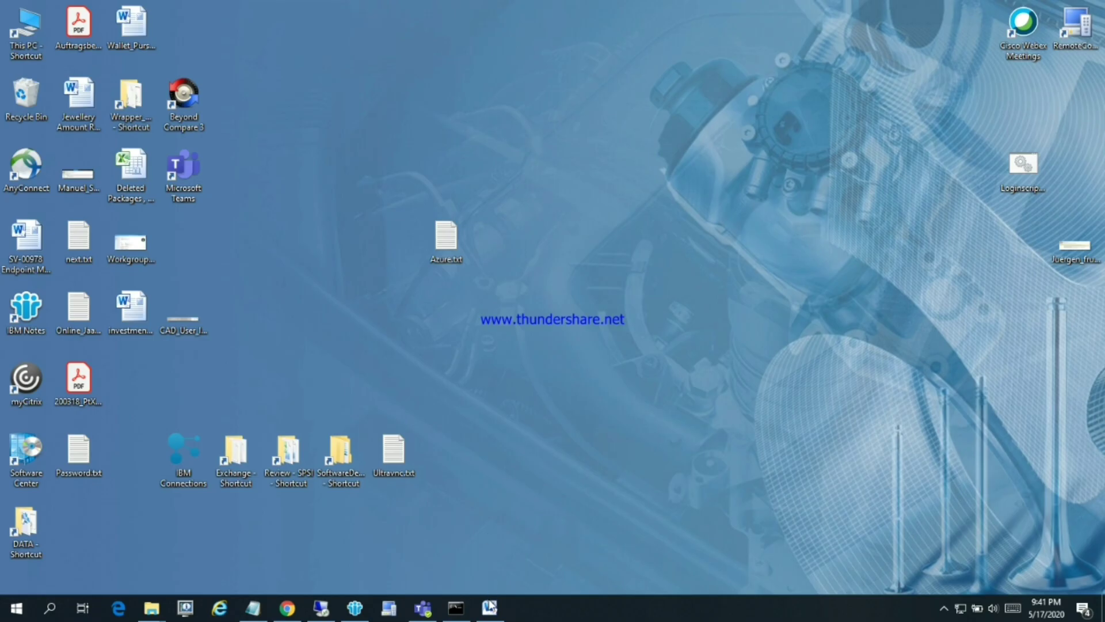
{"action": "left_click", "coordinate": [489, 607]}
{"action": "left_click", "coordinate": [350, 211]}
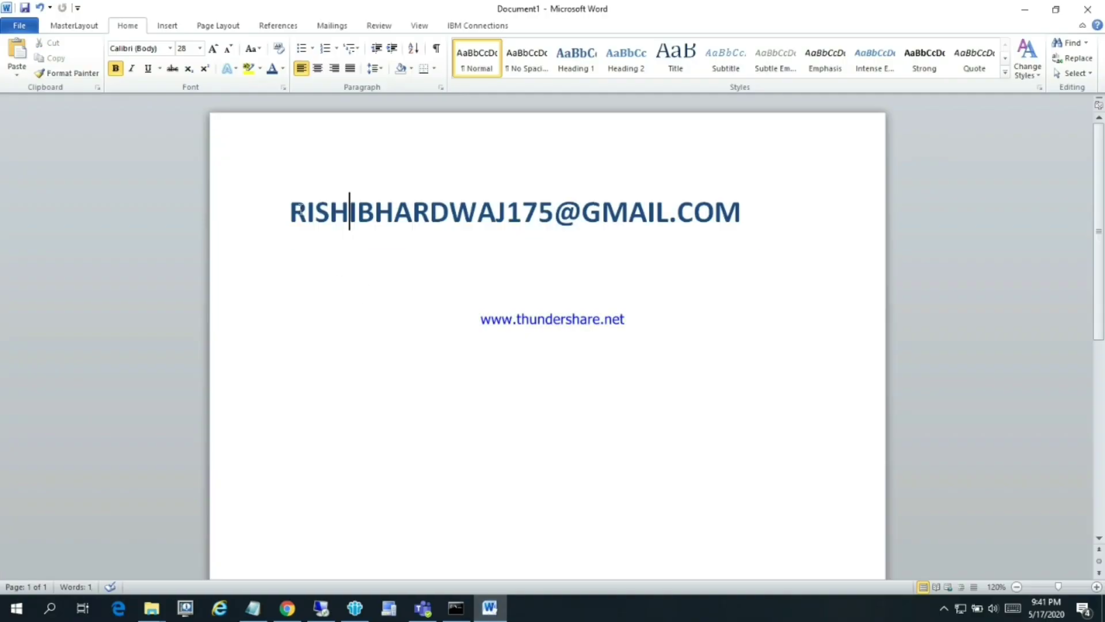
{"action": "left_click_drag", "start_coordinate": [290, 212], "coordinate": [734, 216]}
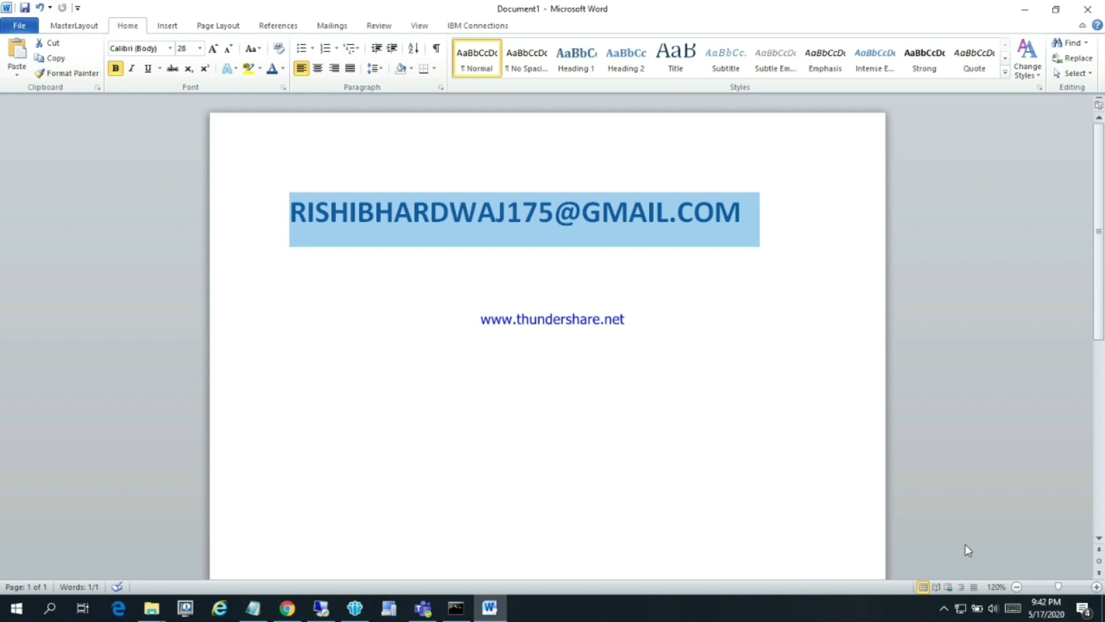
{"action": "left_click", "coordinate": [945, 608]}
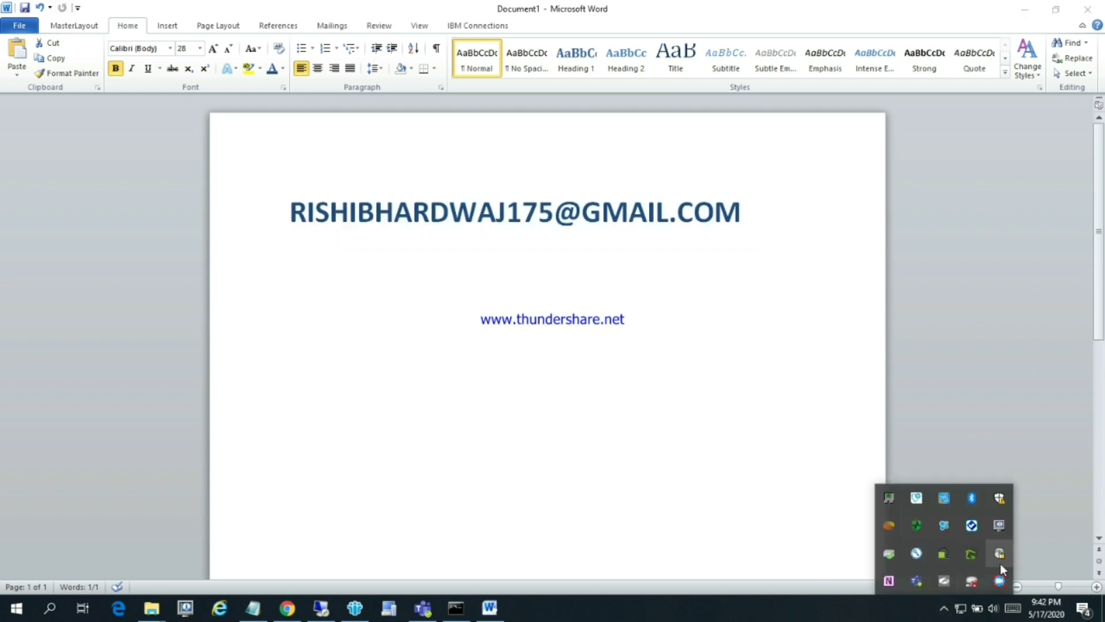